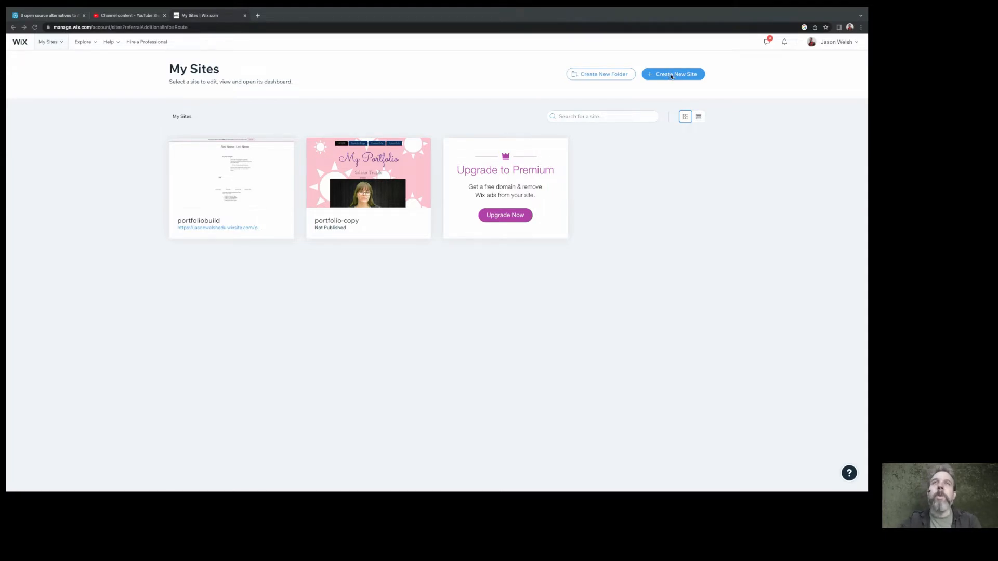
# Create a new site, skip the website-type question, and enter the owner's hyphenated name as the website name
pyautogui.click(668, 75)
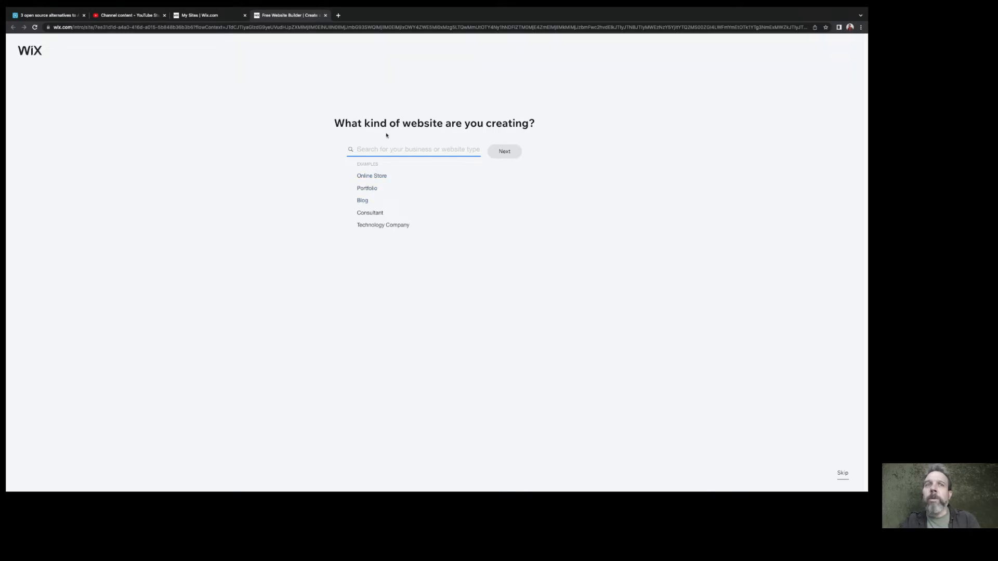
pyautogui.click(842, 474)
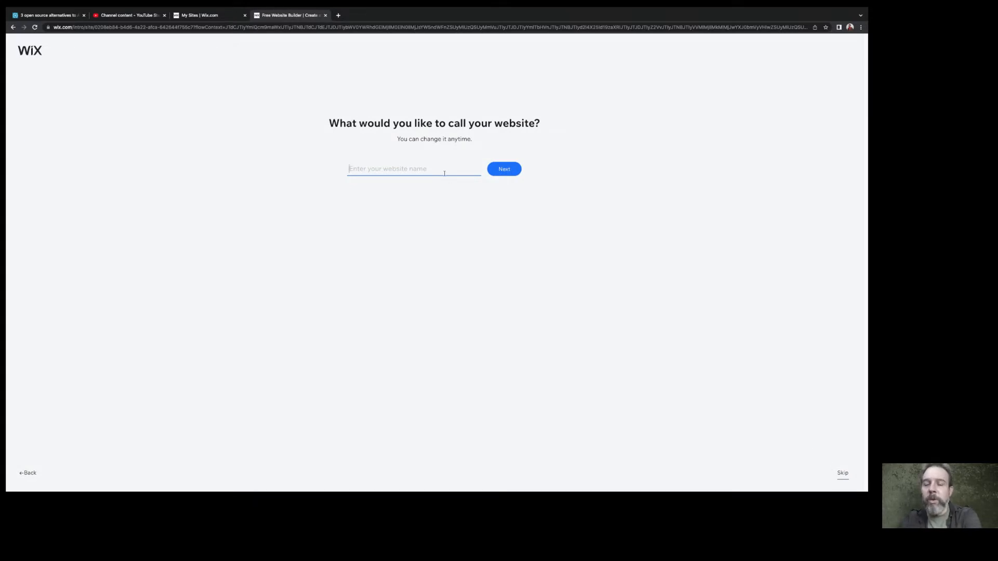
pyautogui.write('jason')
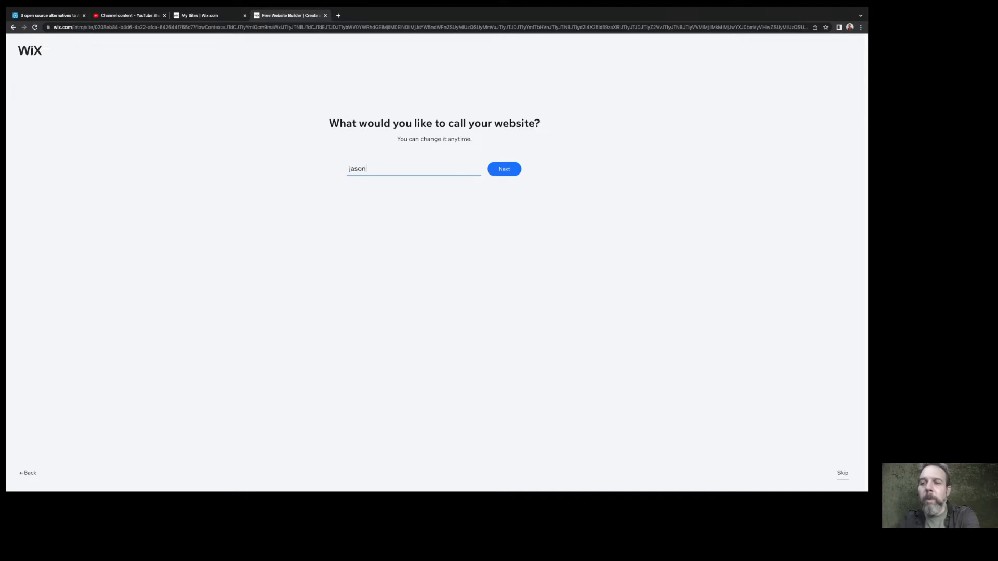
pyautogui.write(' welsh')
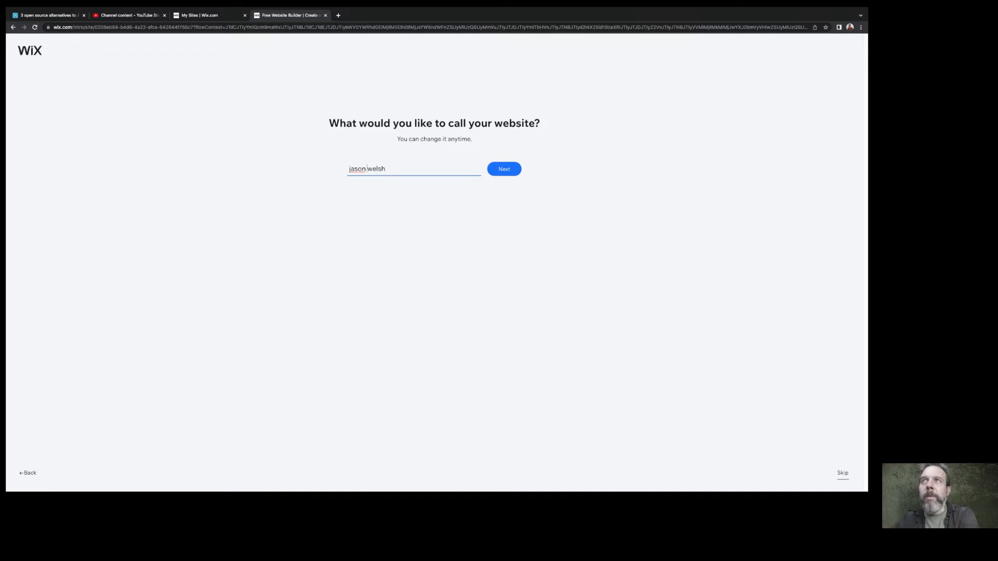
pyautogui.press('BackSpace')
pyautogui.write('-')
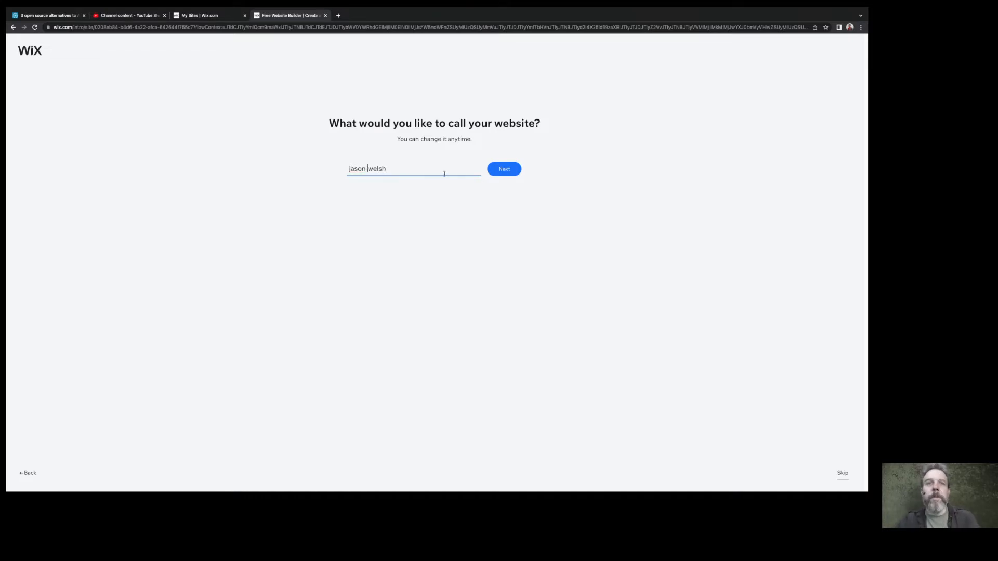
pyautogui.click(507, 168)
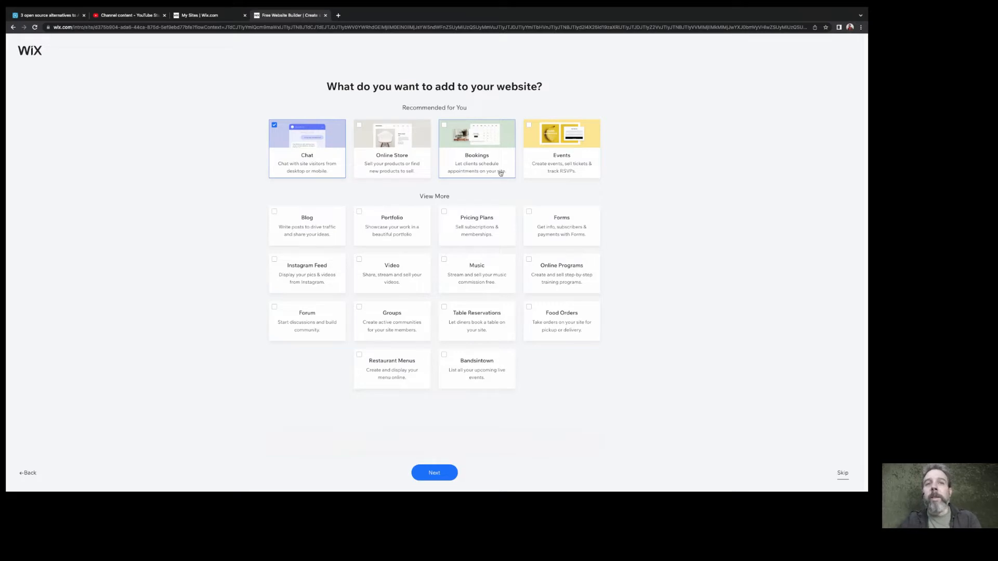
# Skip the suggested site features, begin with a template, and choose the blank Start from Scratch template
pyautogui.click(843, 473)
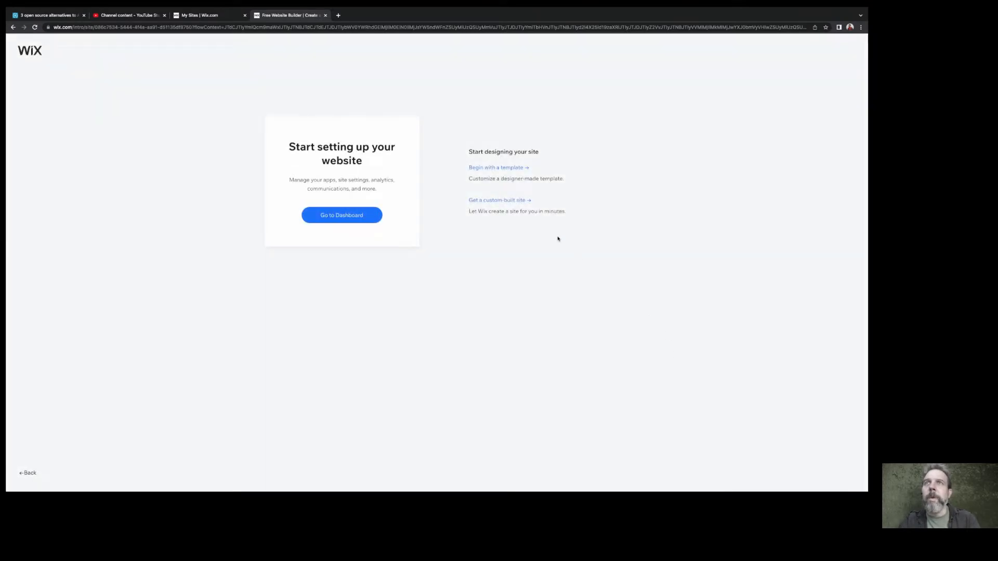
pyautogui.click(482, 168)
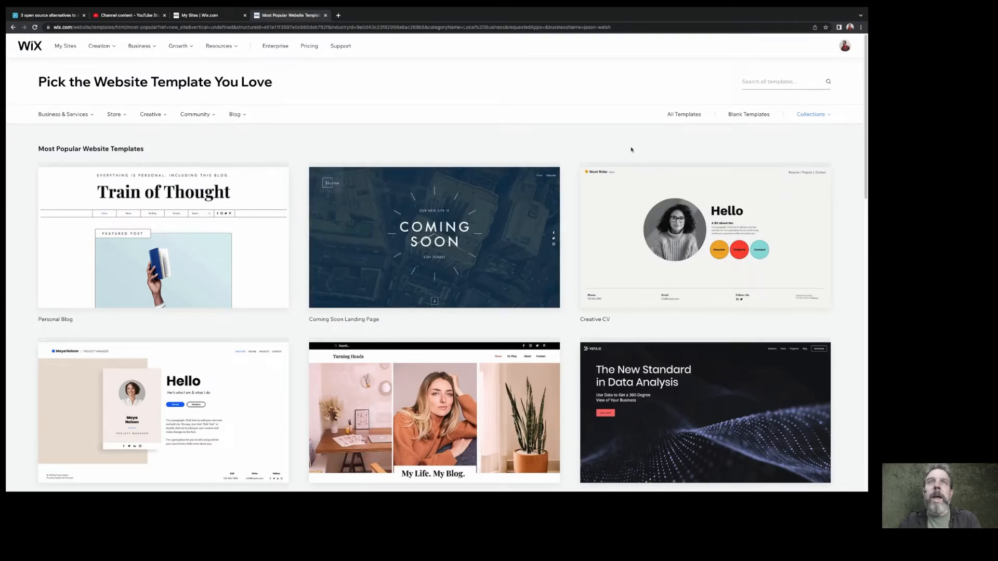
pyautogui.click(748, 117)
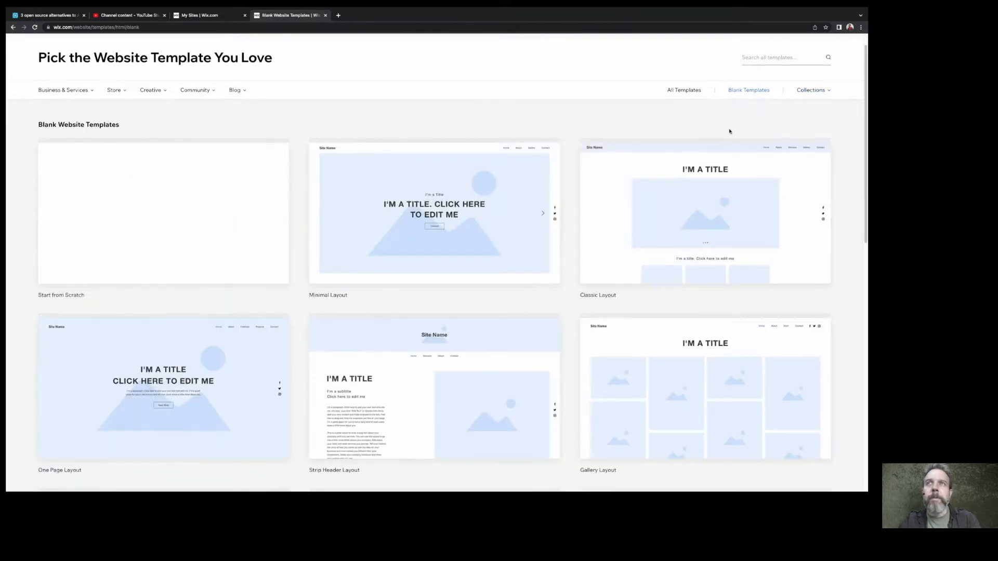
pyautogui.moveTo(203, 260)
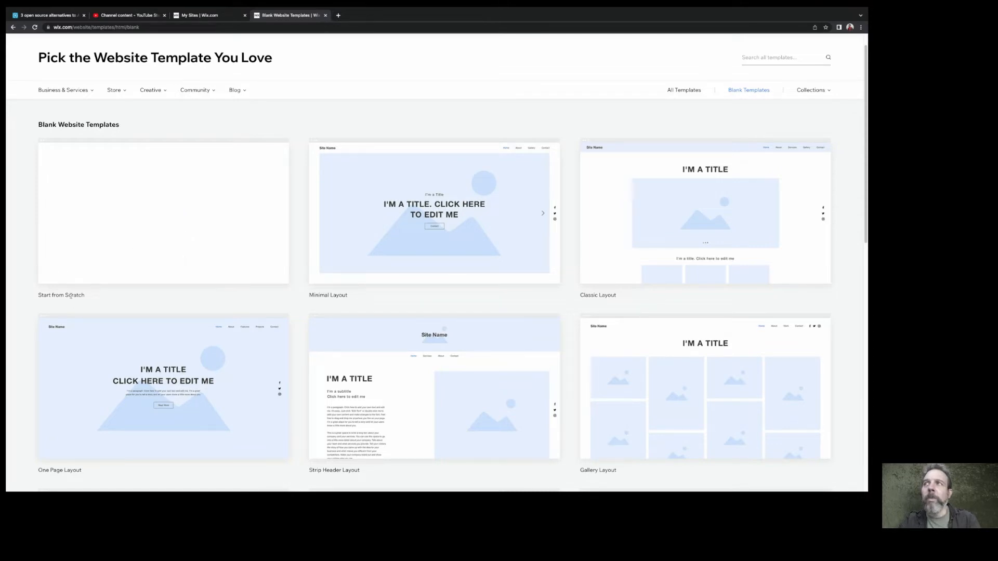
pyautogui.click(165, 210)
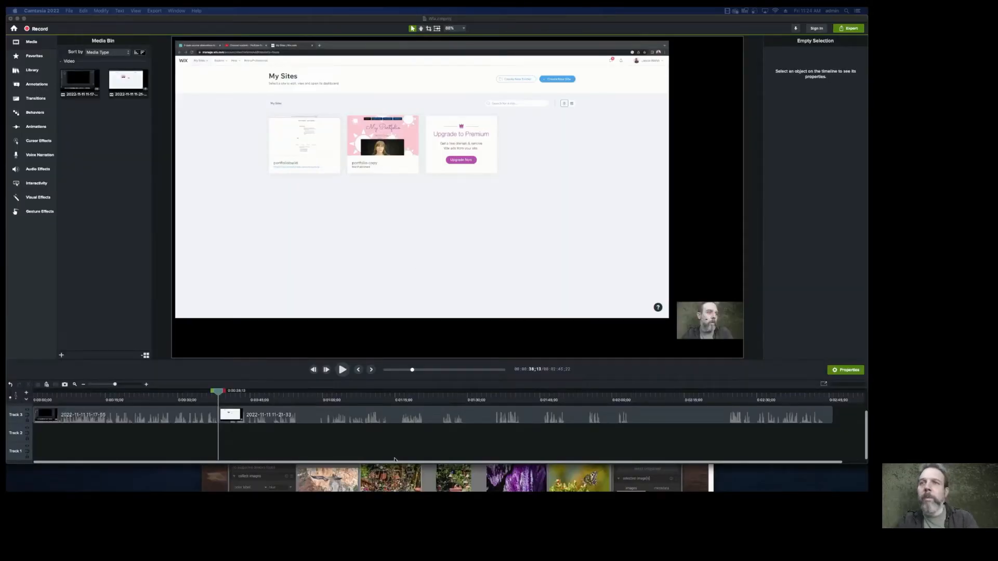
# Switch back to Google Chrome and open the page management for the new site
pyautogui.moveTo(414, 488)
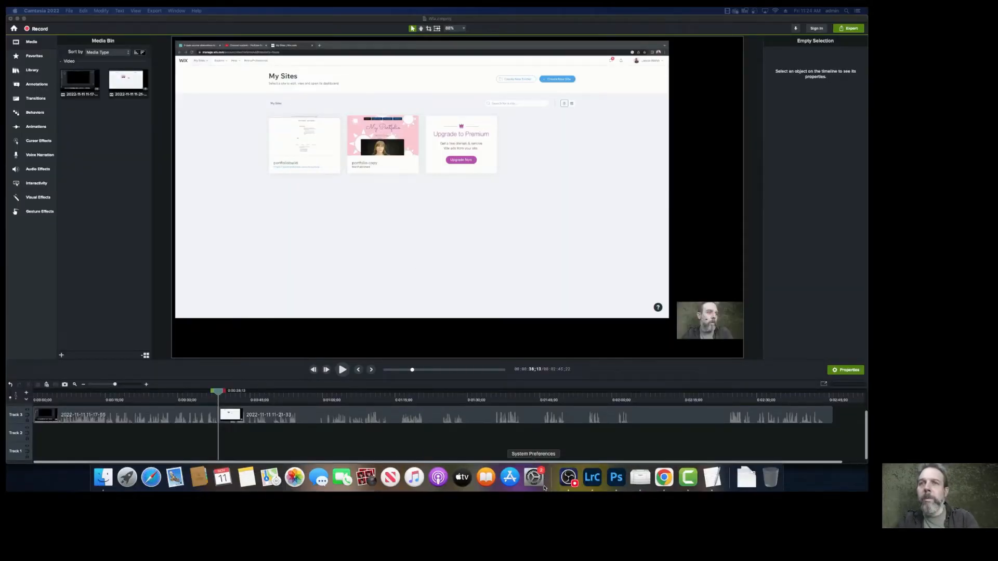
pyautogui.click(665, 478)
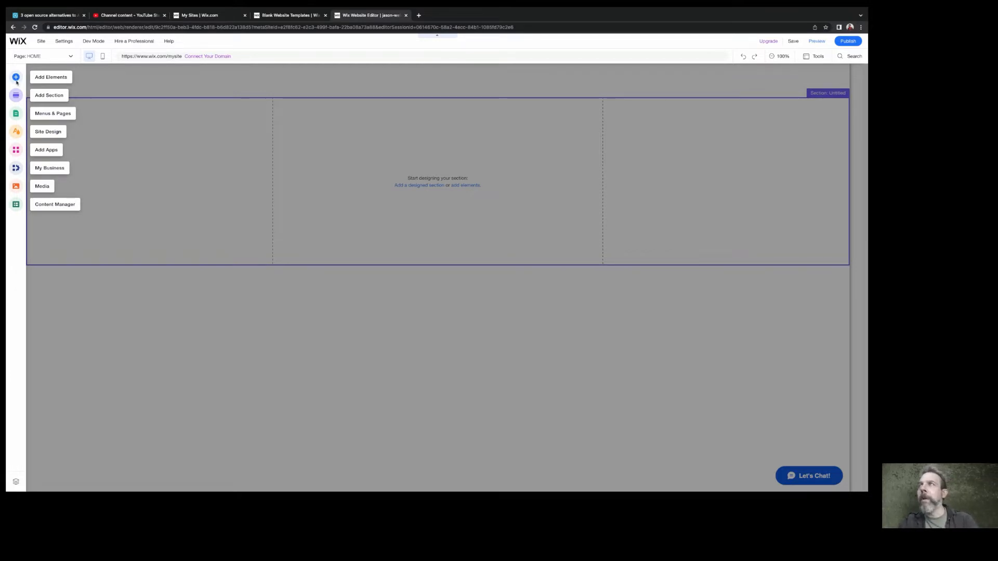
pyautogui.click(69, 57)
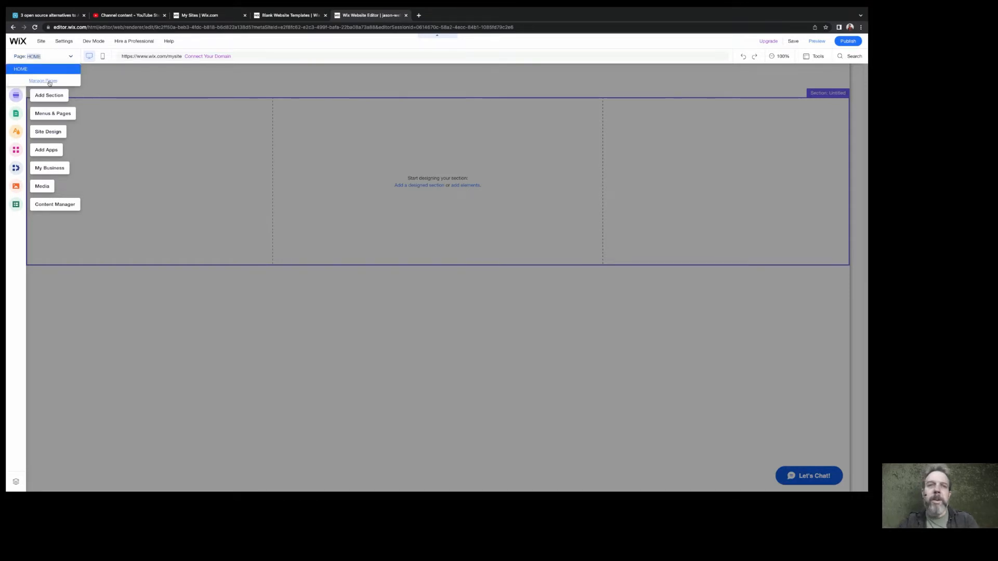
pyautogui.click(49, 82)
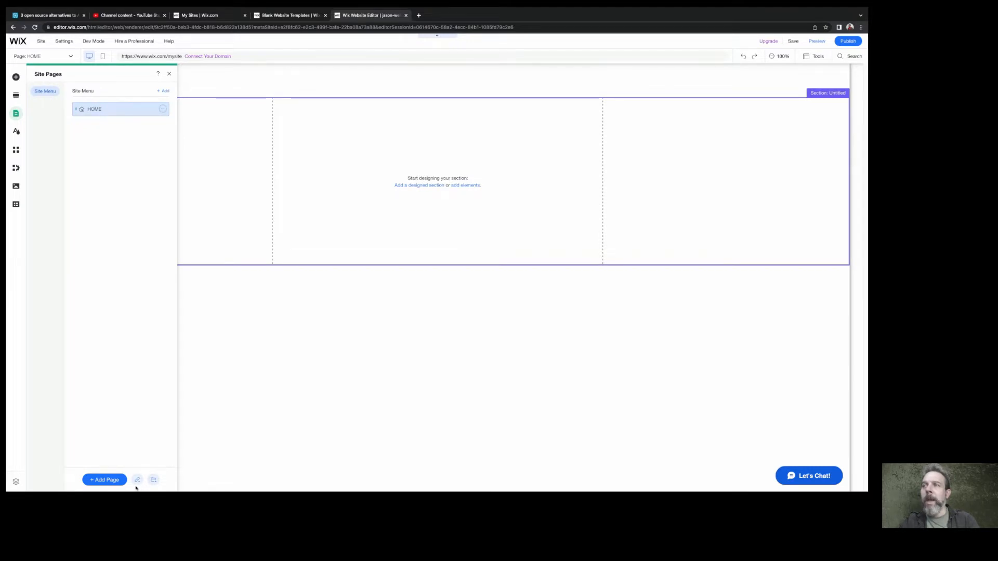
# Add a blank page to the site menu and name it Business-cards
pyautogui.click(107, 480)
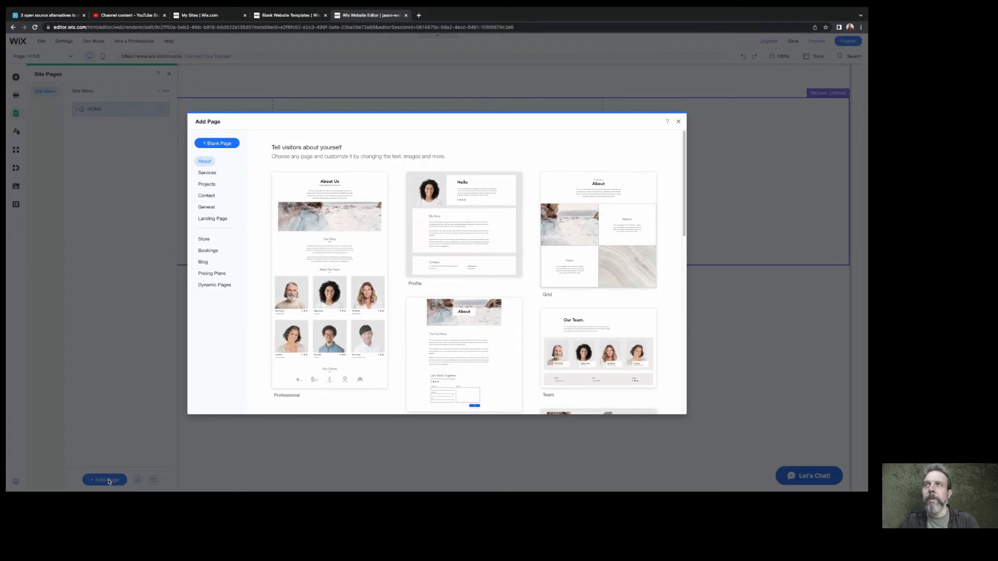
pyautogui.click(210, 143)
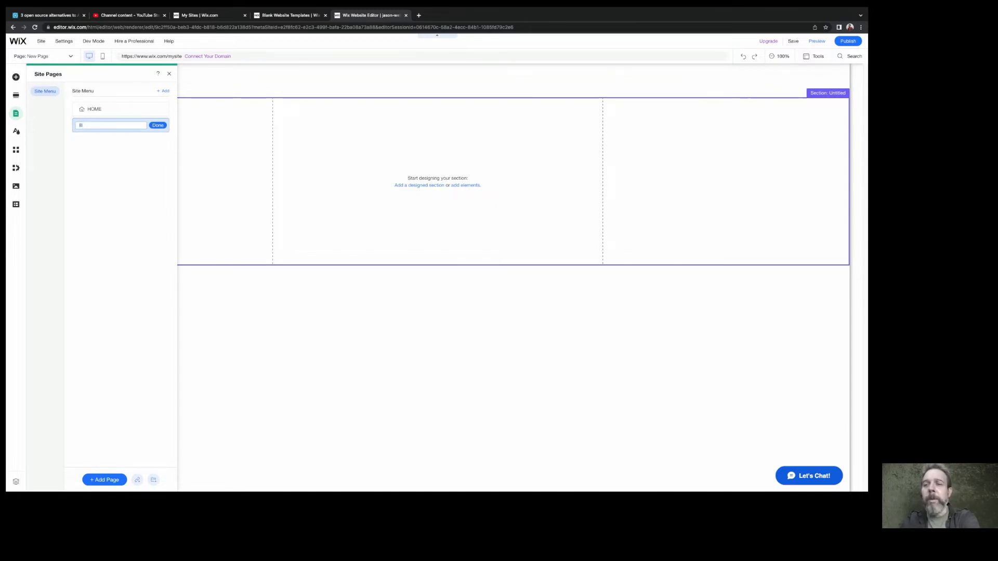
pyautogui.write('usiness')
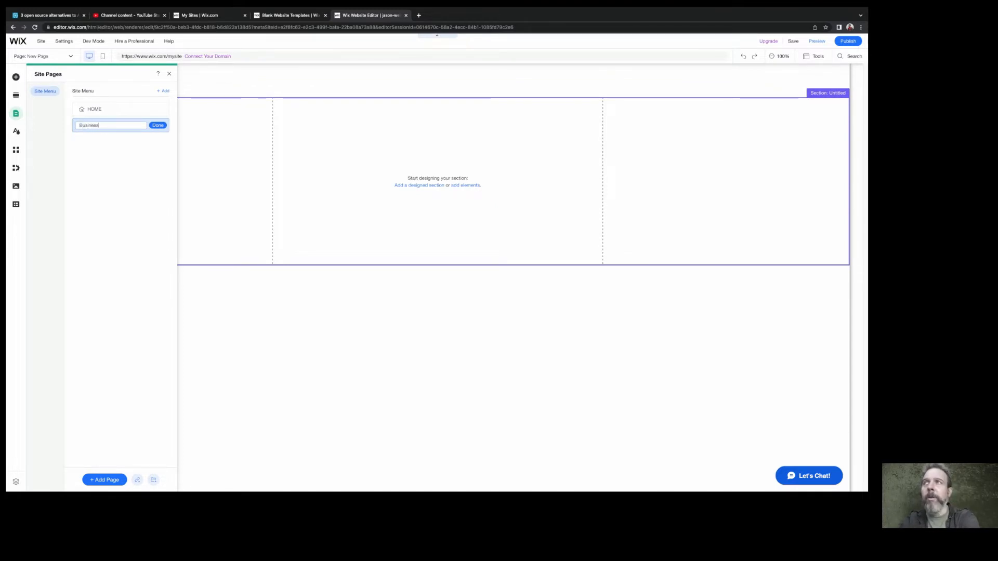
pyautogui.write('-')
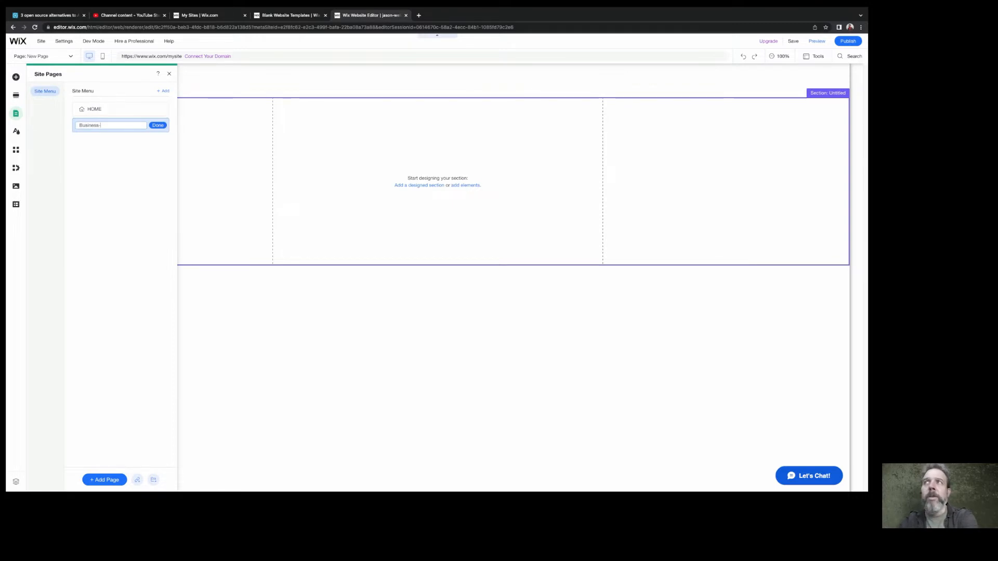
pyautogui.write('ca')
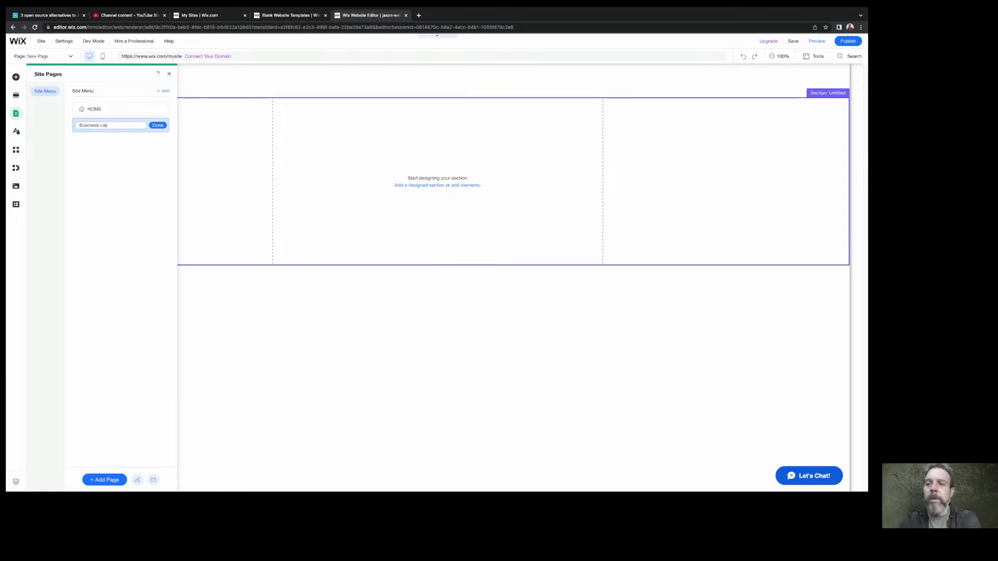
pyautogui.write('rds')
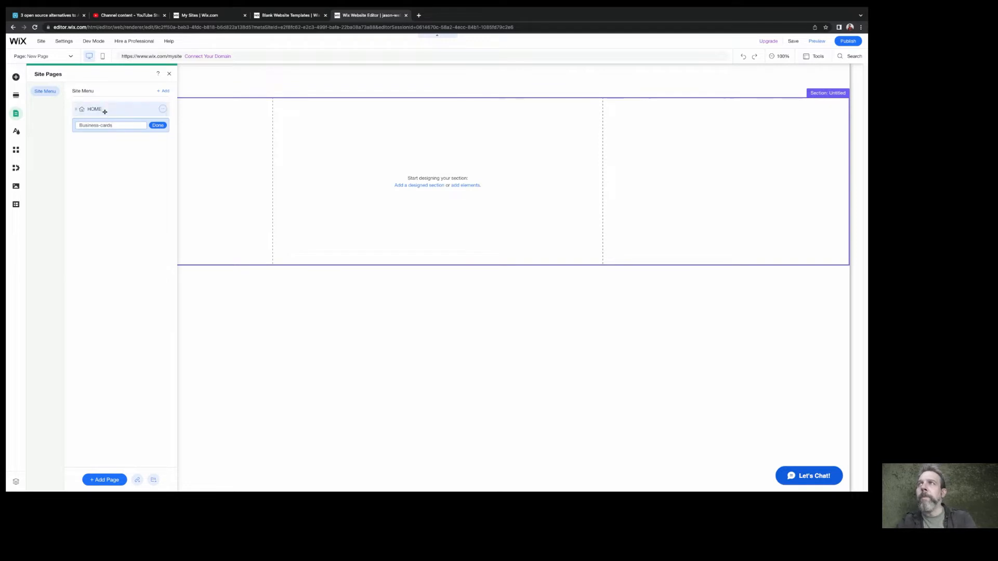
pyautogui.click(157, 126)
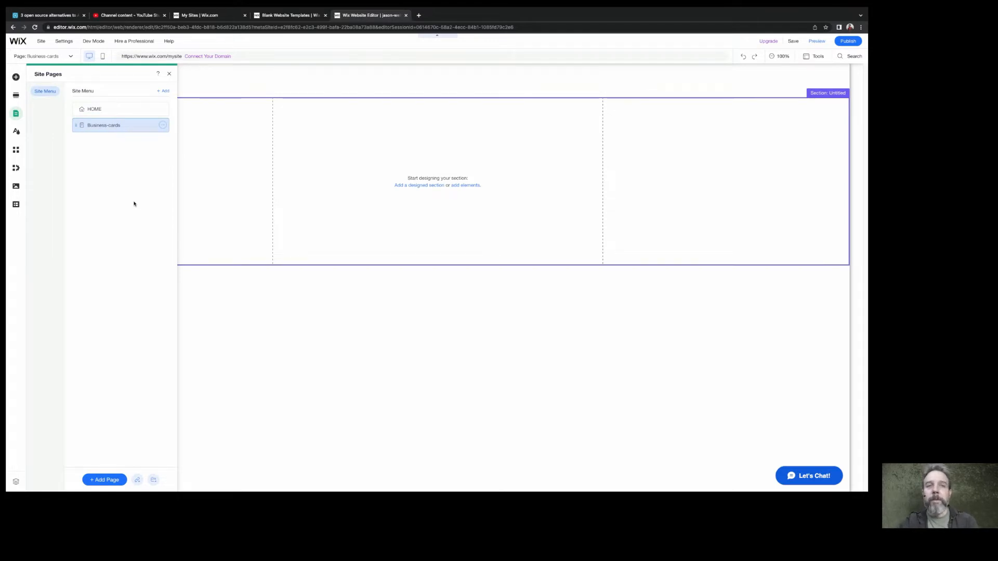
pyautogui.click(101, 480)
pyautogui.moveTo(319, 198)
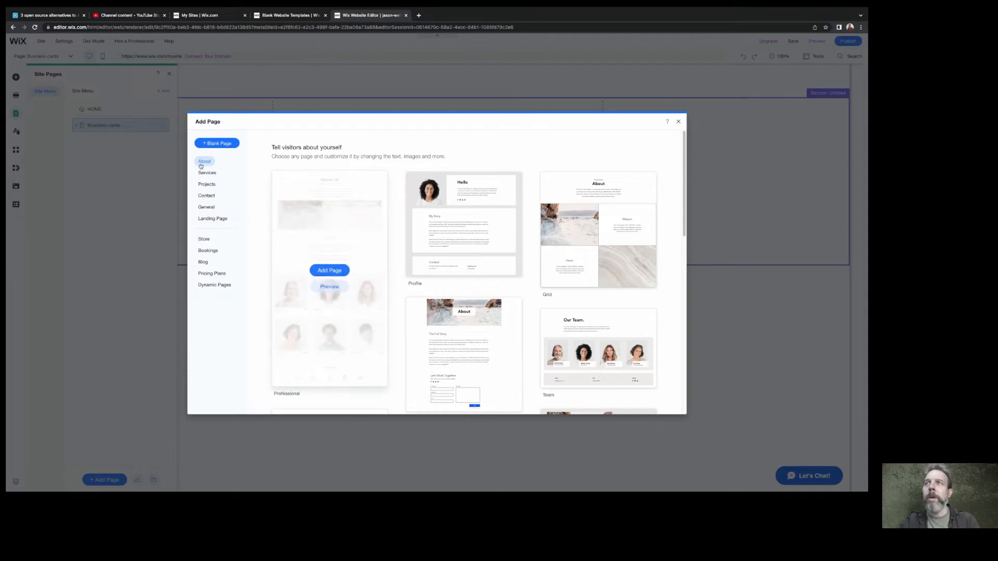
pyautogui.click(209, 144)
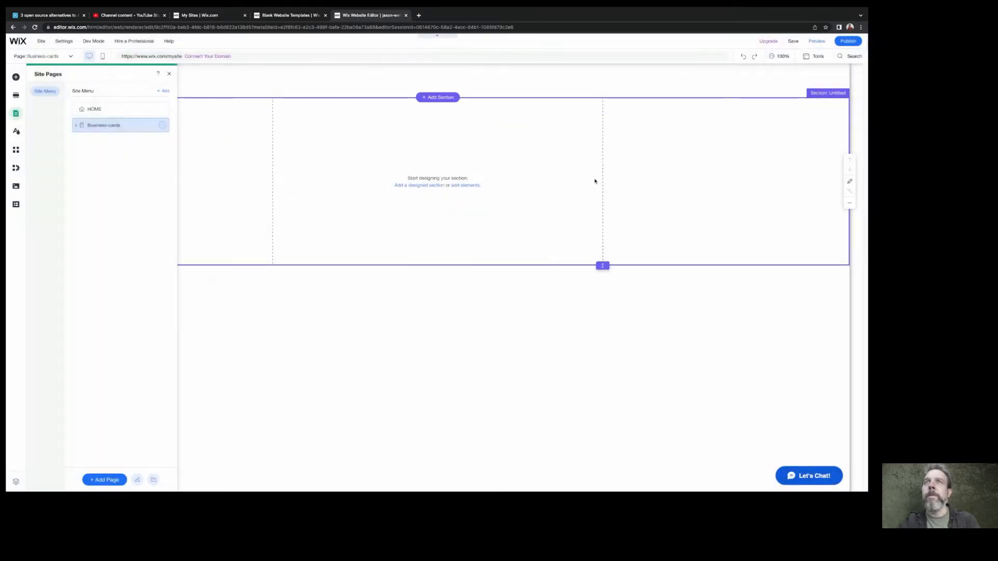
pyautogui.click(163, 125)
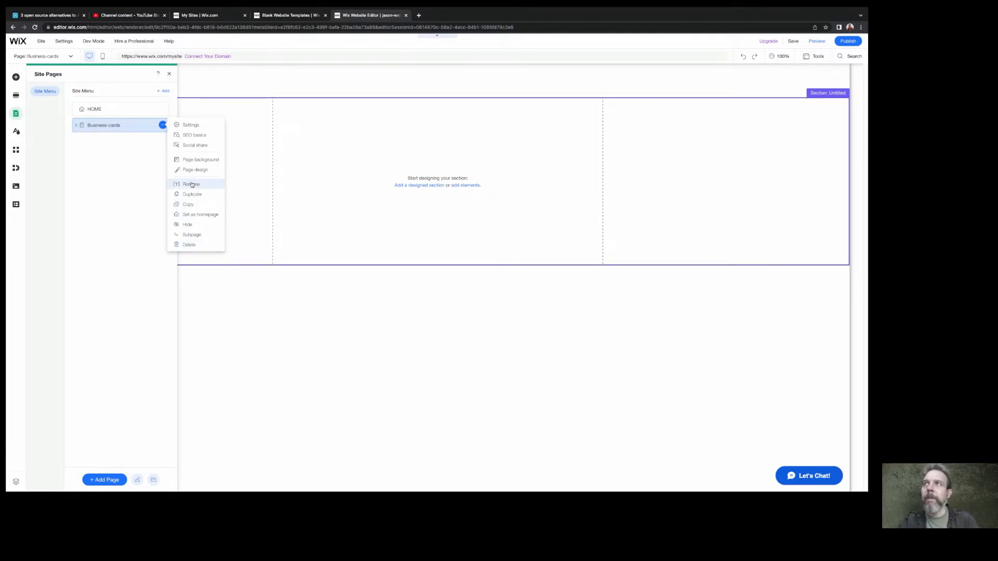
pyautogui.click(138, 192)
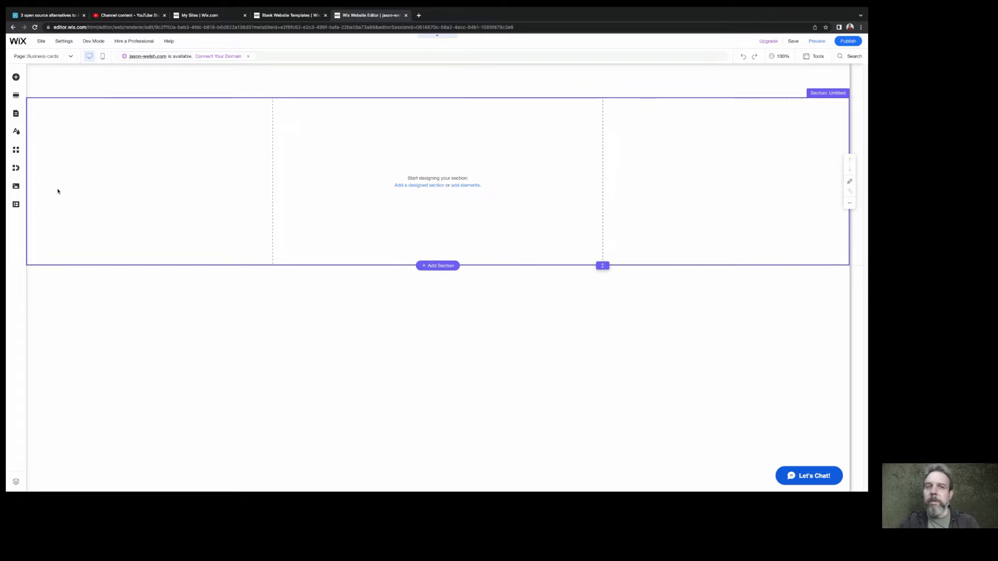
# Add a Big Title text element to the Business-cards page and replace its text with "Link to New Page"
pyautogui.click(16, 78)
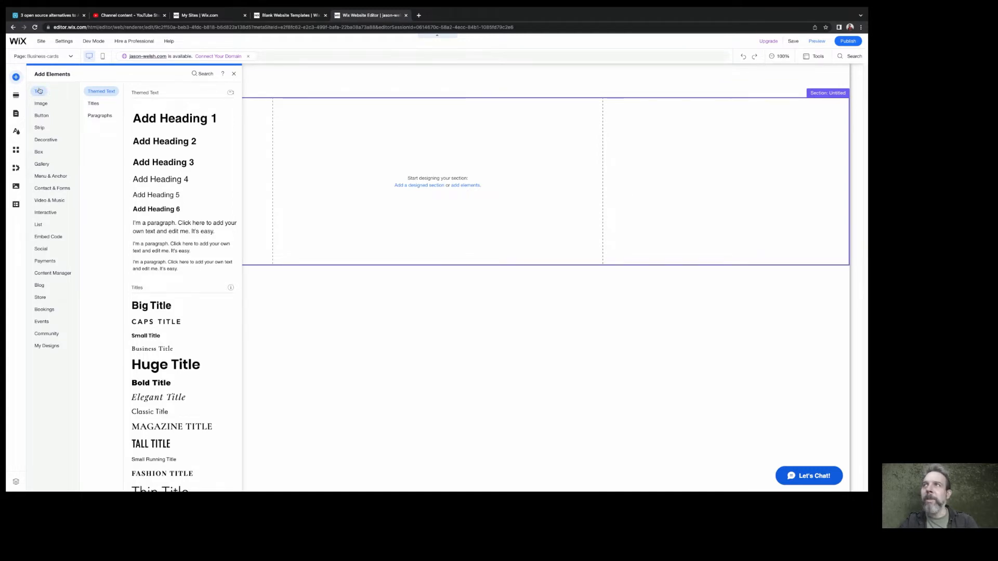
pyautogui.click(158, 309)
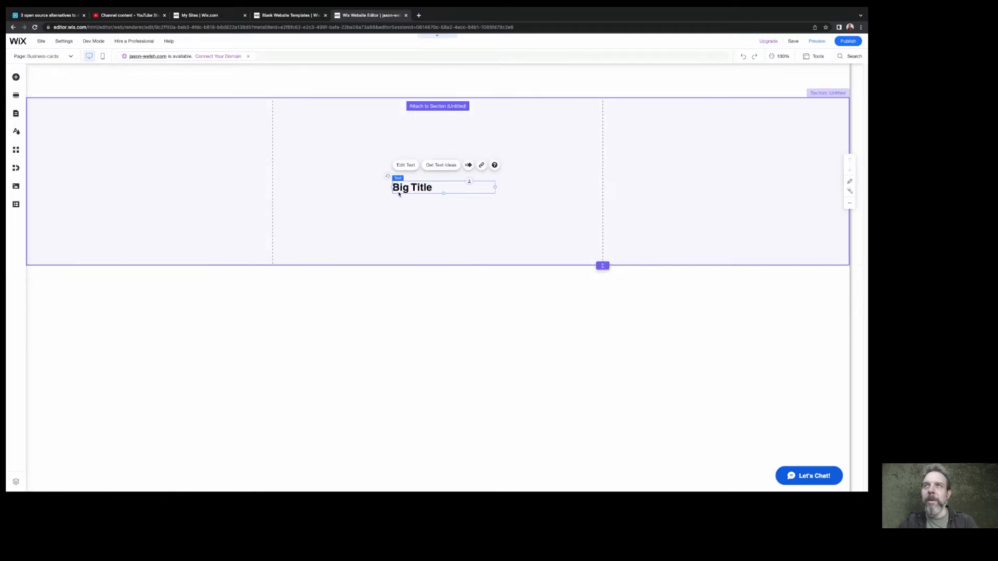
pyautogui.doubleClick(424, 187)
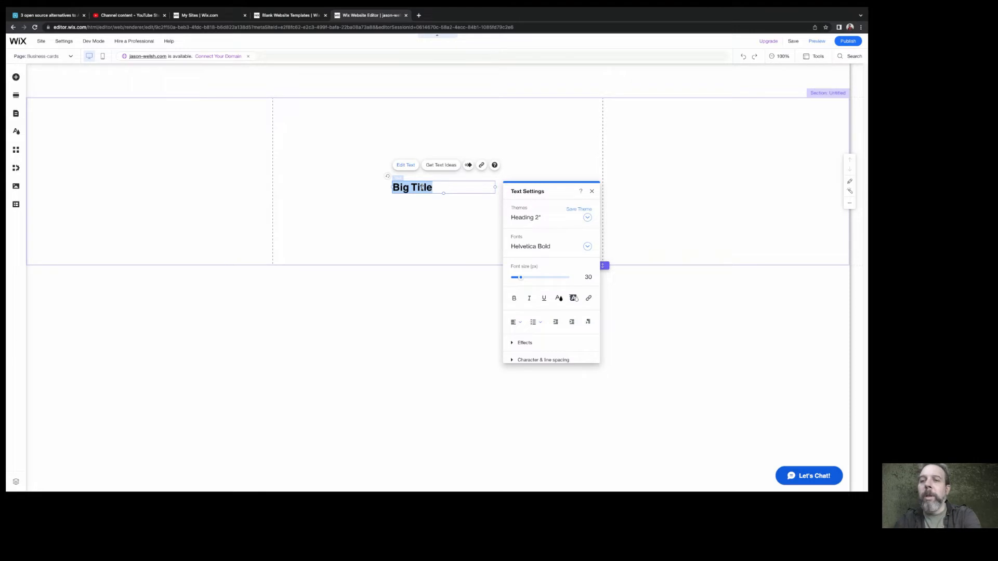
pyautogui.write('Link to ')
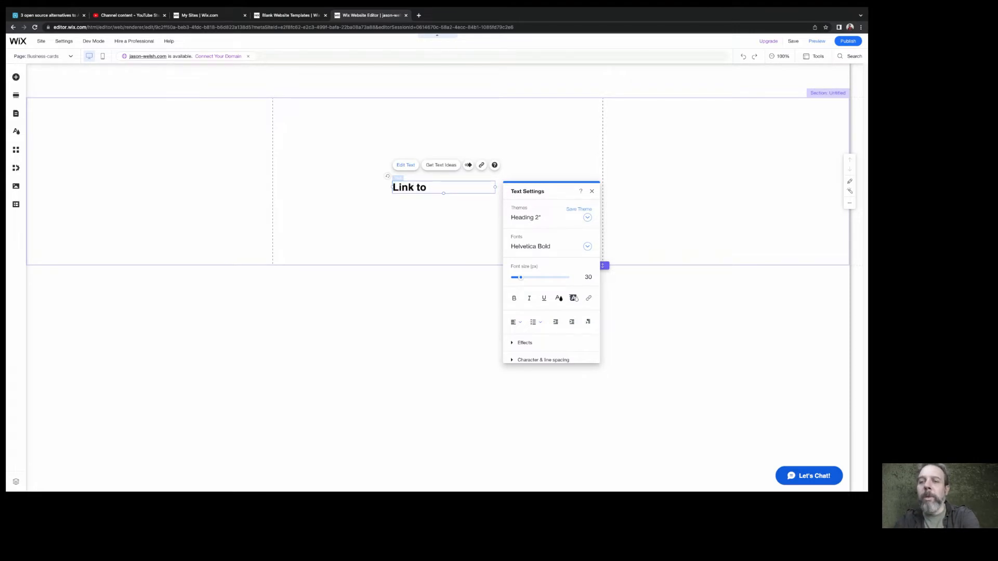
pyautogui.write('Busin')
pyautogui.press('BackSpace')
pyautogui.press('BackSpace')
pyautogui.press('BackSpace')
pyautogui.press('BackSpace')
pyautogui.press('BackSpace')
pyautogui.write('N')
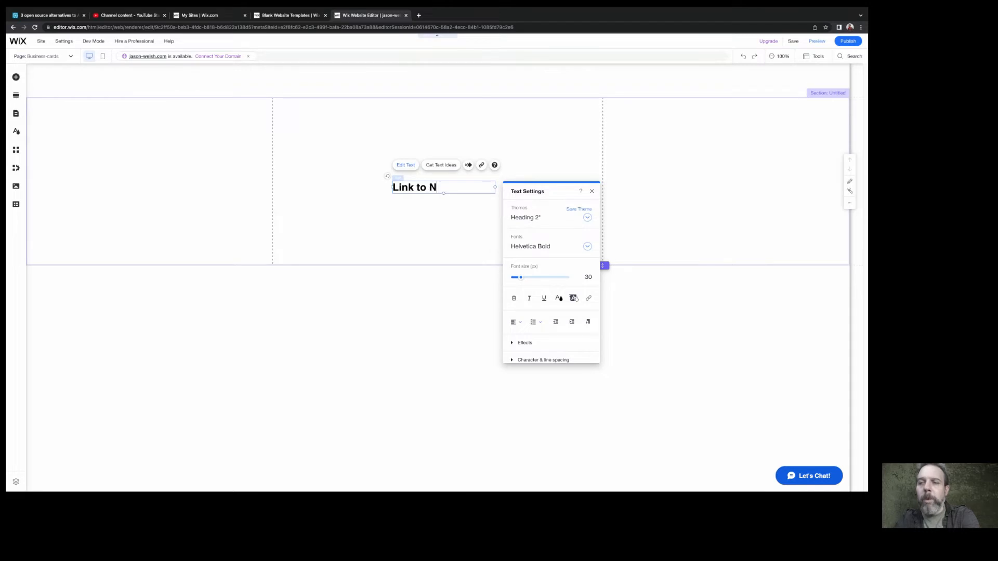
pyautogui.write('ew Page')
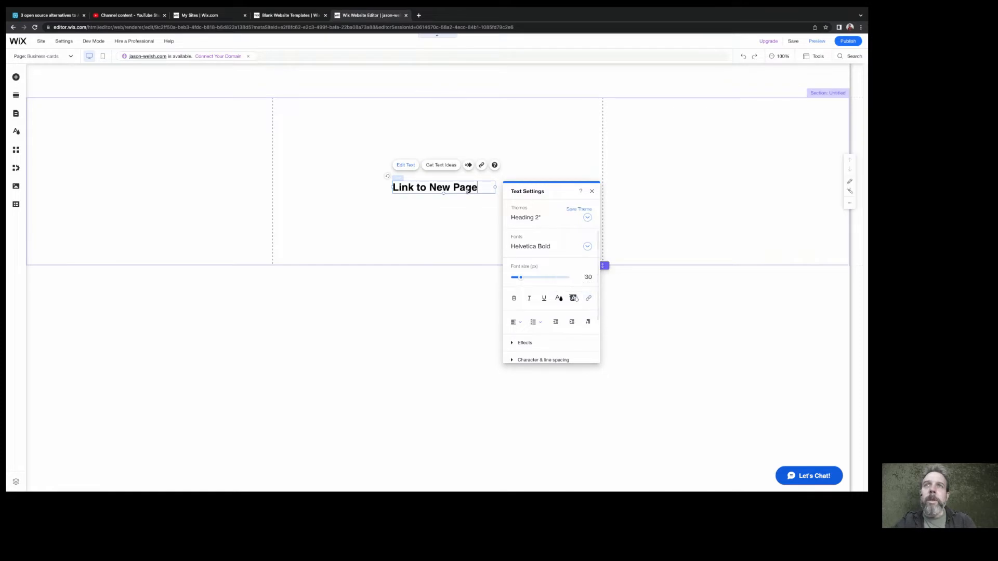
# Link the "Link to New Page" text to the Business-cards page, opening in the current window
pyautogui.hotkey('shift', 'Left')
pyautogui.hotkey('shift', 'Left')
pyautogui.hotkey('shift', 'Left')
pyautogui.hotkey('shift', 'Left')
pyautogui.hotkey('shift', 'Left')
pyautogui.hotkey('shift', 'Left')
pyautogui.hotkey('shift', 'Left')
pyautogui.hotkey('shift', 'Left')
pyautogui.hotkey('shift', 'Left')
pyautogui.hotkey('shift', 'Left')
pyautogui.hotkey('shift', 'Left')
pyautogui.hotkey('shift', 'Left')
pyautogui.hotkey('shift', 'Left')
pyautogui.hotkey('shift', 'Left')
pyautogui.hotkey('shift', 'Left')
pyautogui.hotkey('shift', 'Left')
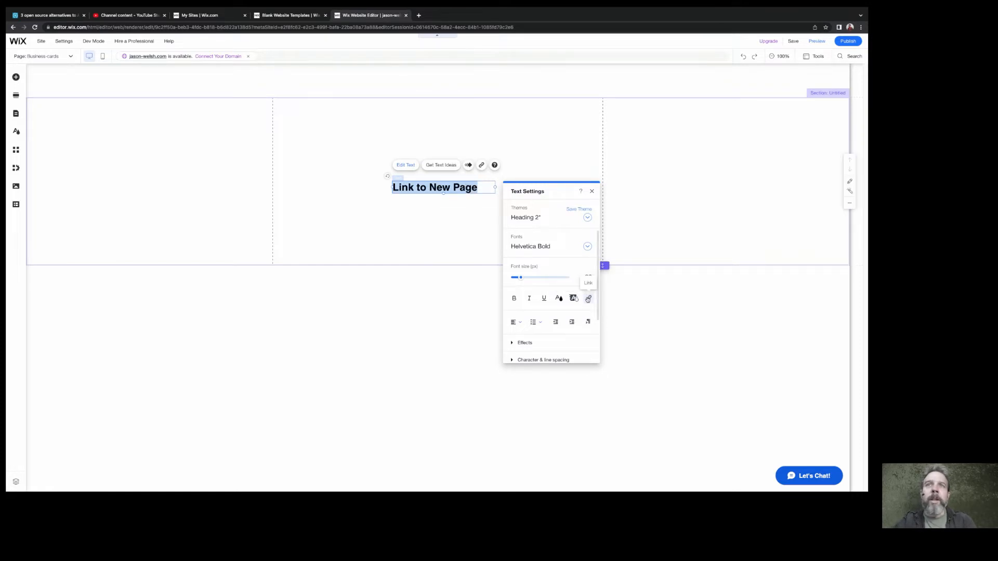
pyautogui.click(588, 299)
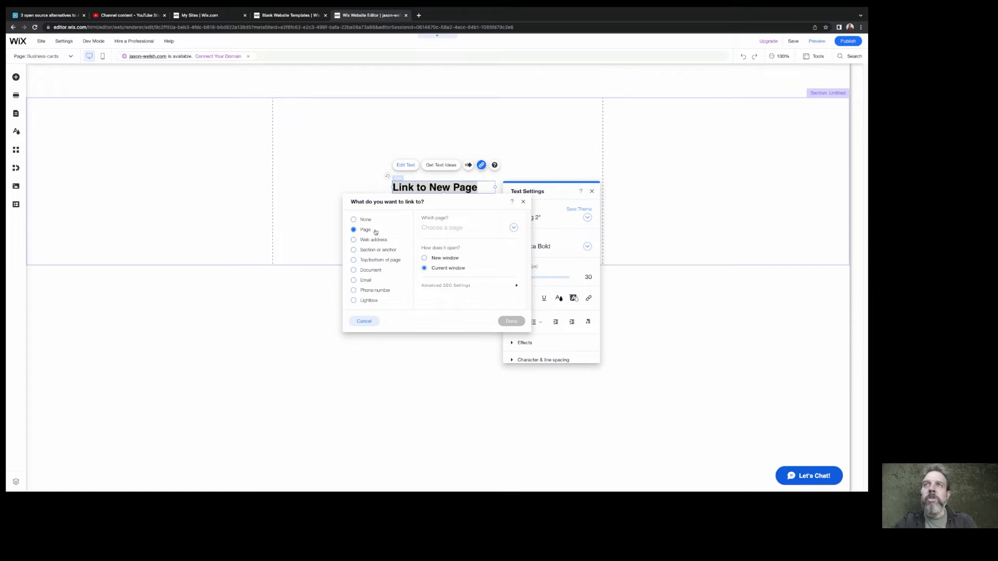
pyautogui.click(447, 229)
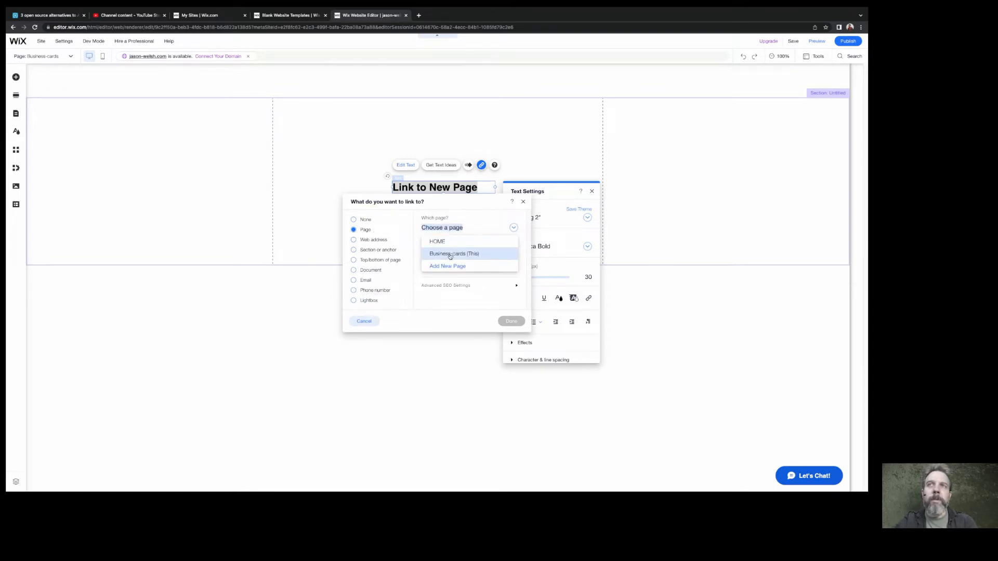
pyautogui.click(450, 254)
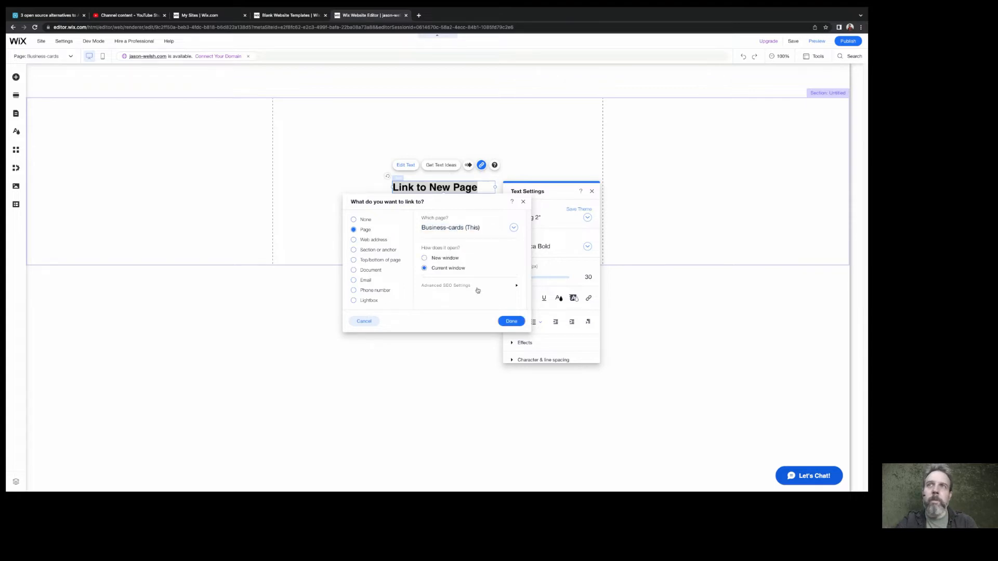
pyautogui.click(511, 322)
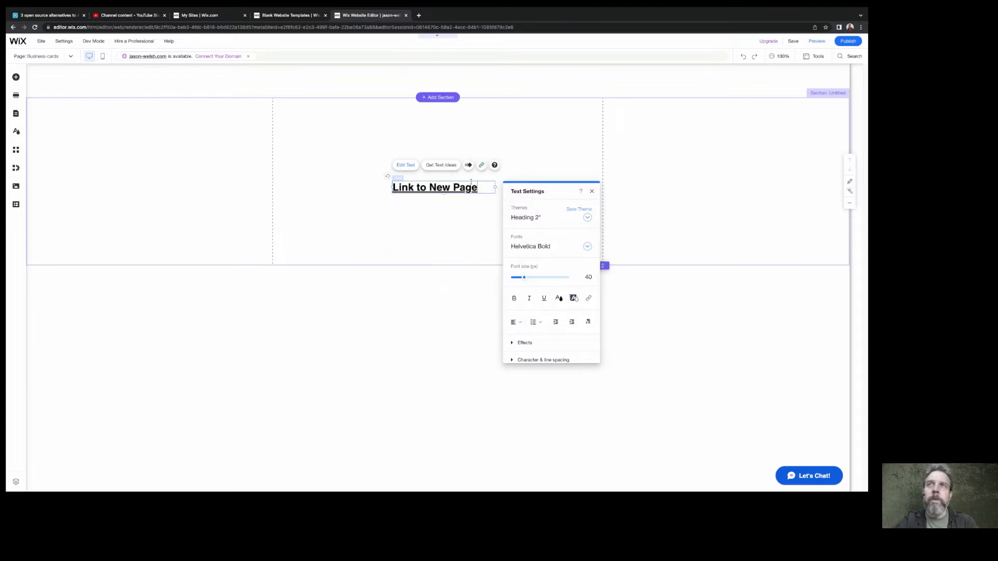
# Replace "New Page" in the linked text with "Business Cards Page"
pyautogui.moveTo(478, 187); pyautogui.dragTo(430, 187)
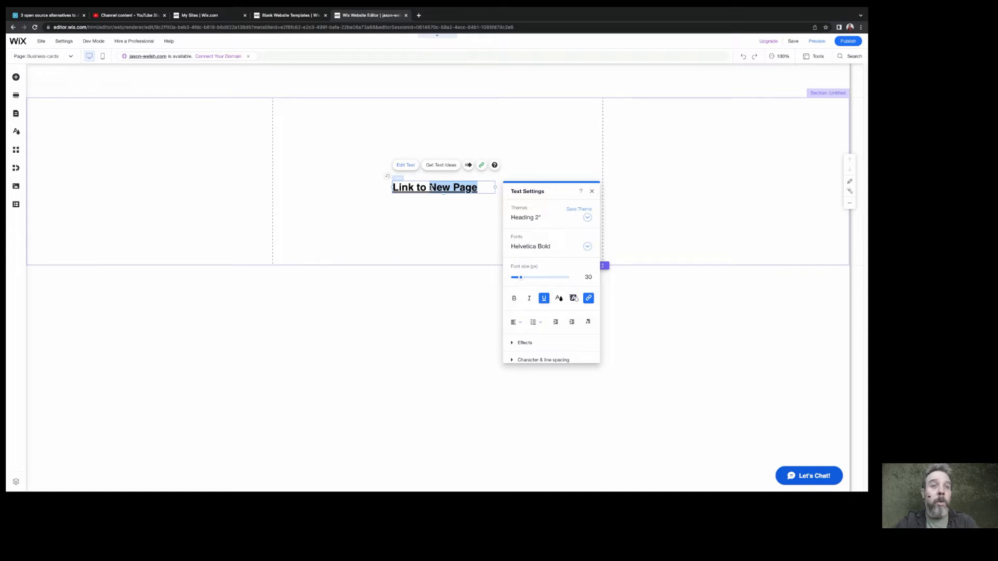
pyautogui.write('Bu')
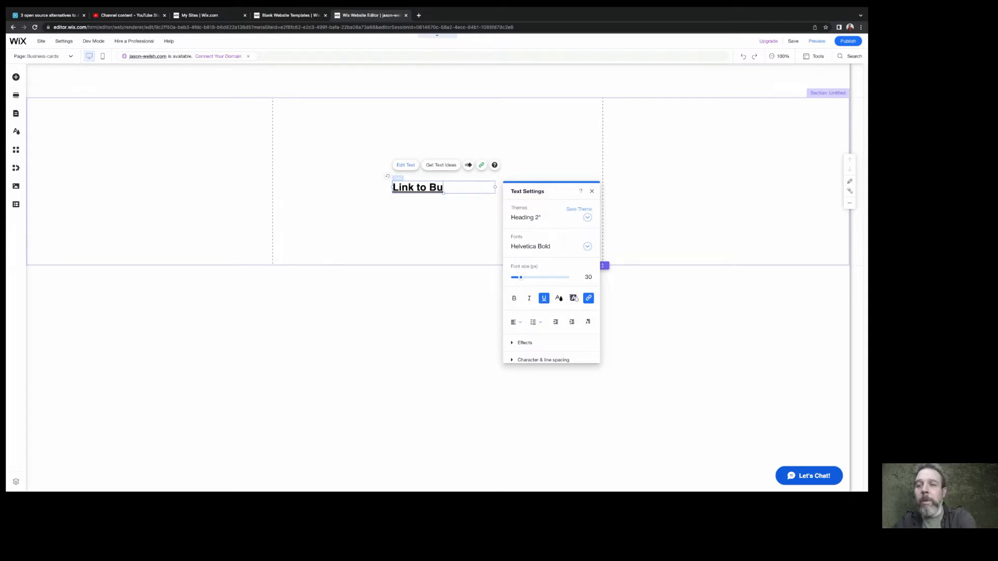
pyautogui.write('siness ')
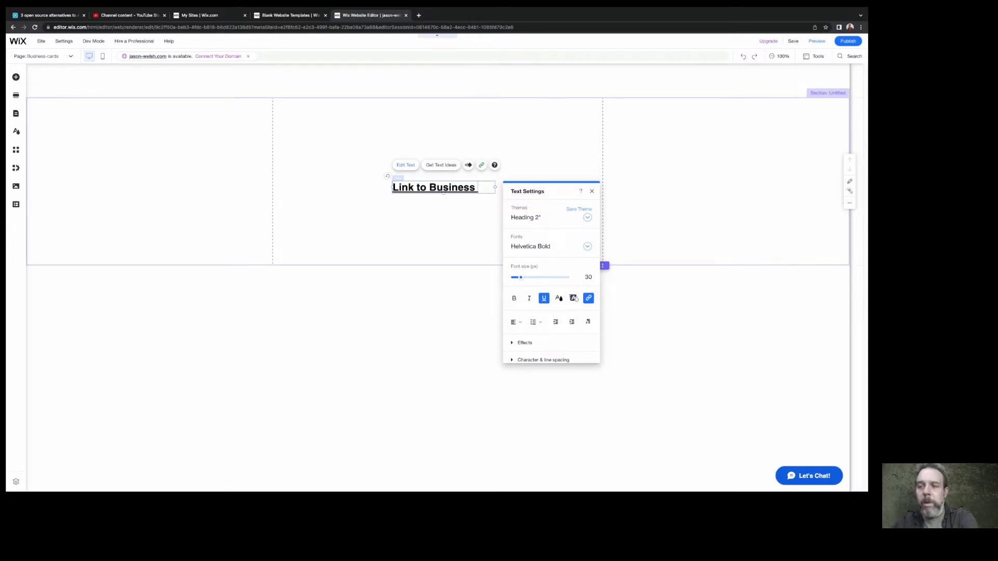
pyautogui.write('Cards ')
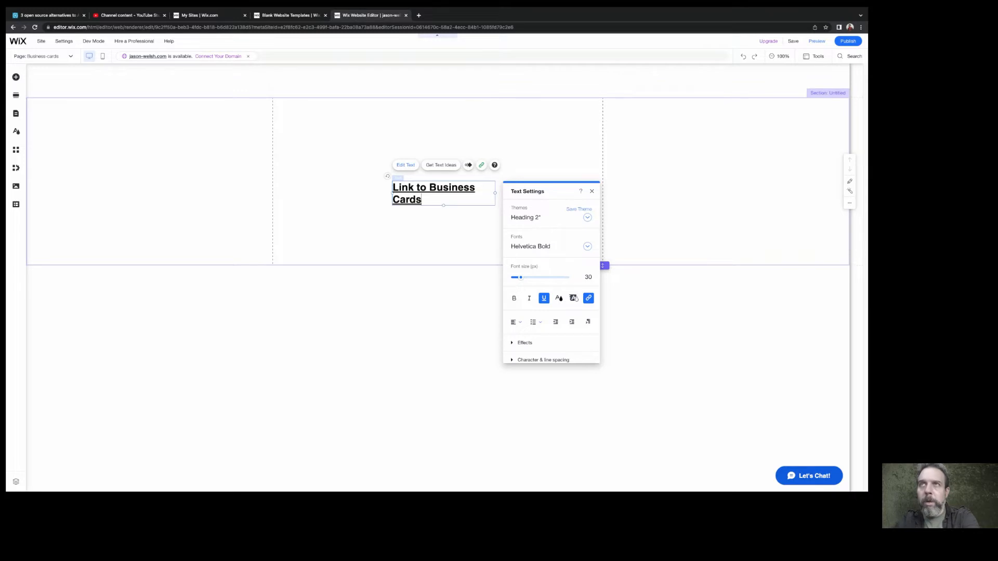
pyautogui.write('Page')
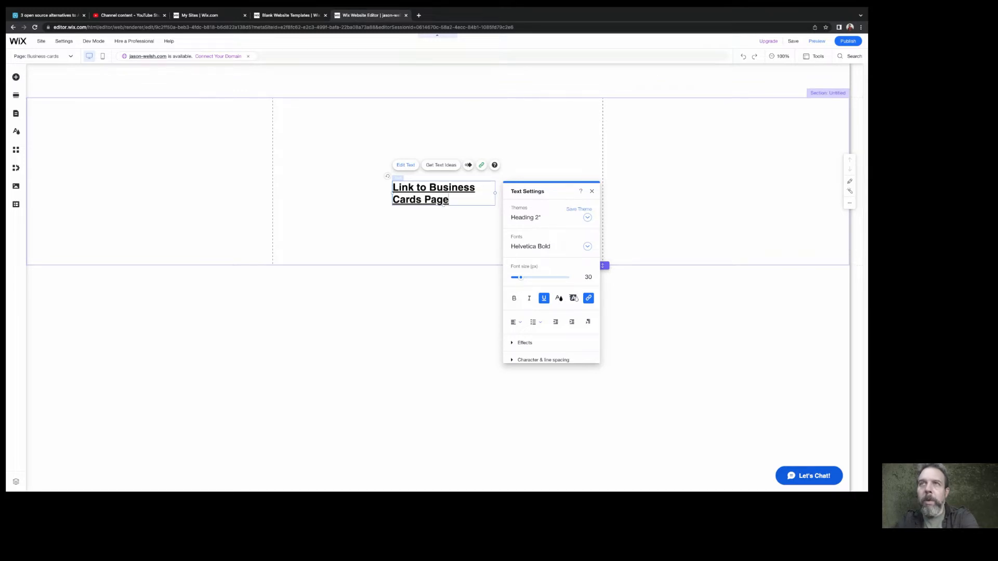
pyautogui.click(444, 234)
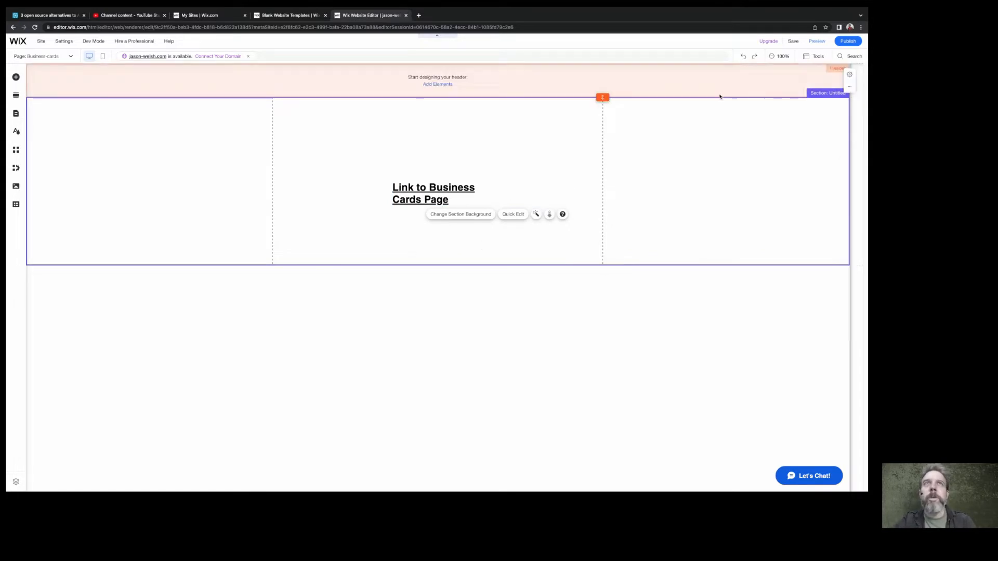
# Preview the site and publish it on the free Wix.com domain, declining the mobile editing suggestion
pyautogui.click(817, 42)
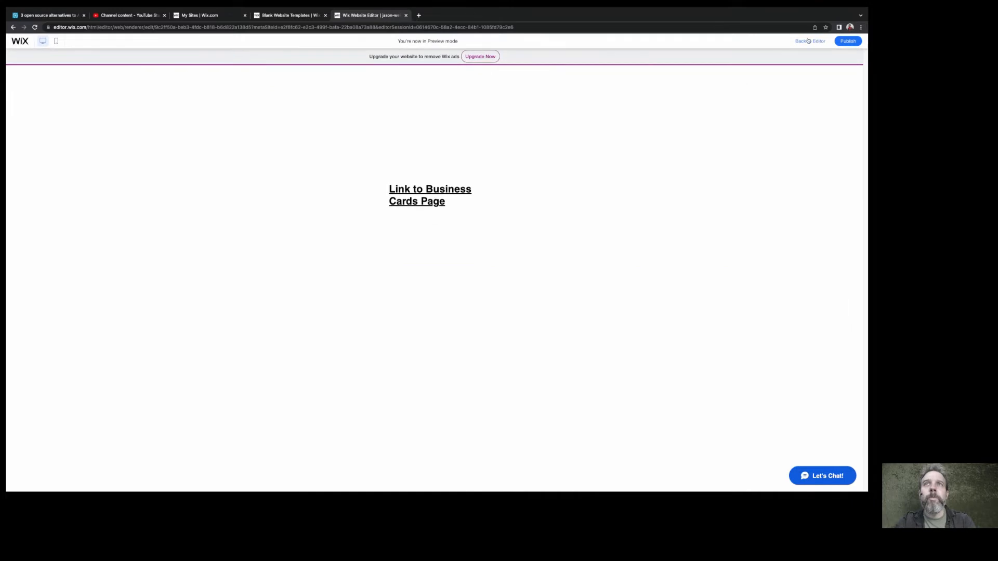
pyautogui.click(846, 42)
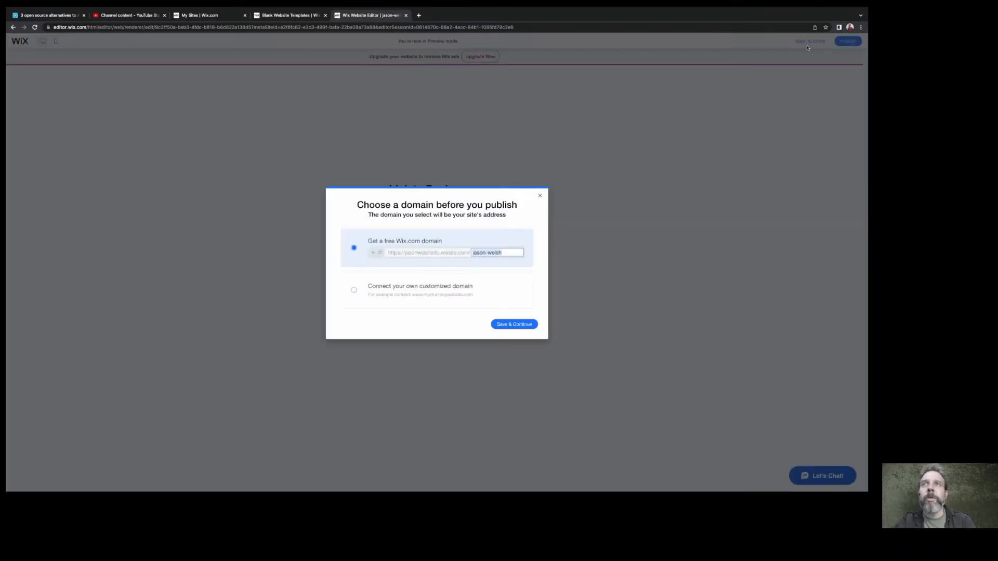
pyautogui.click(506, 324)
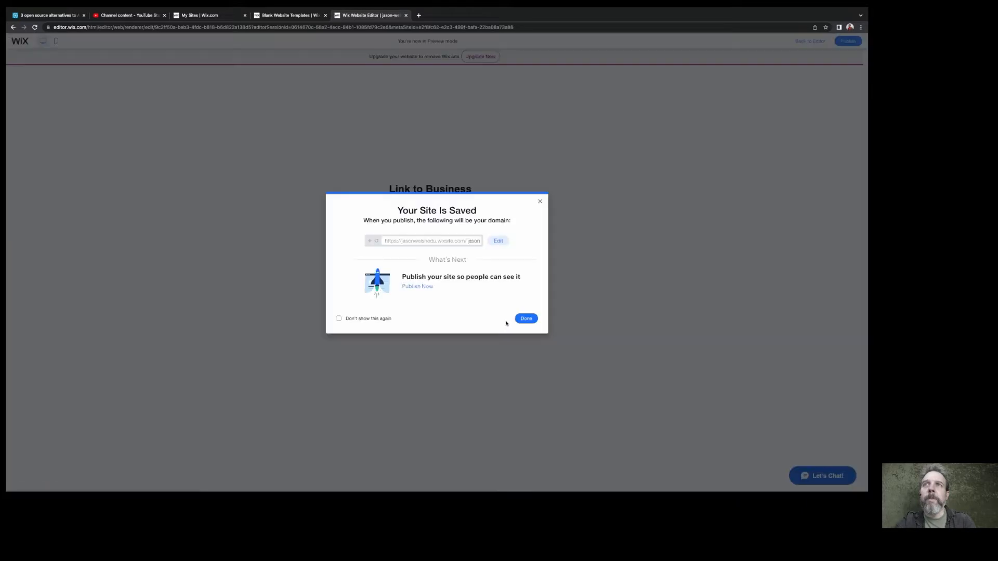
pyautogui.click(524, 318)
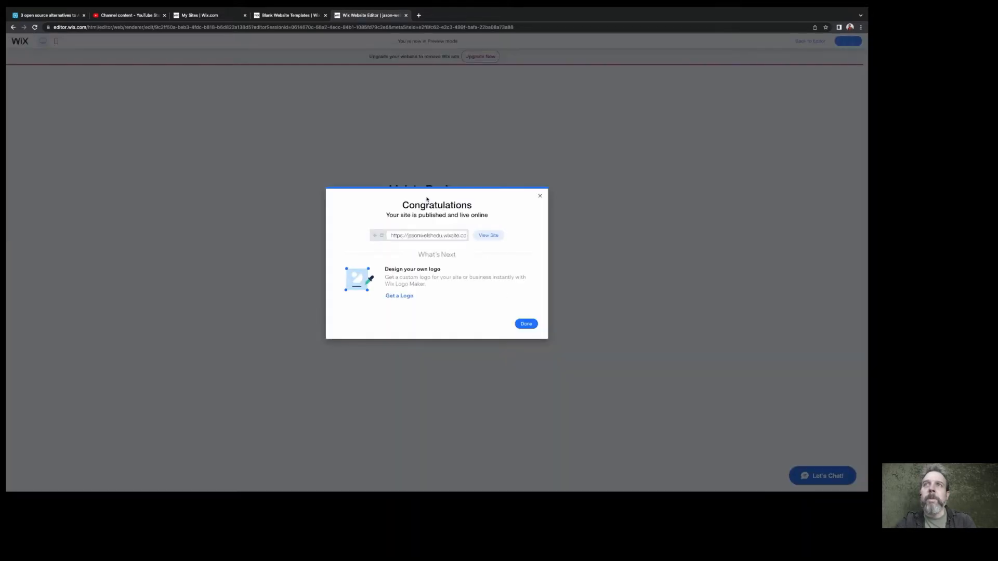
pyautogui.click(526, 324)
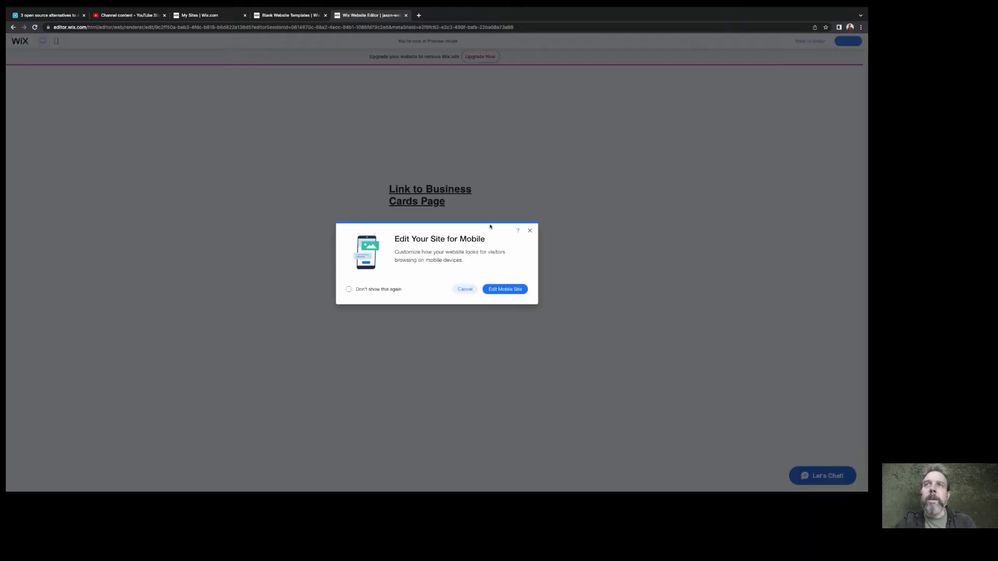
pyautogui.click(530, 230)
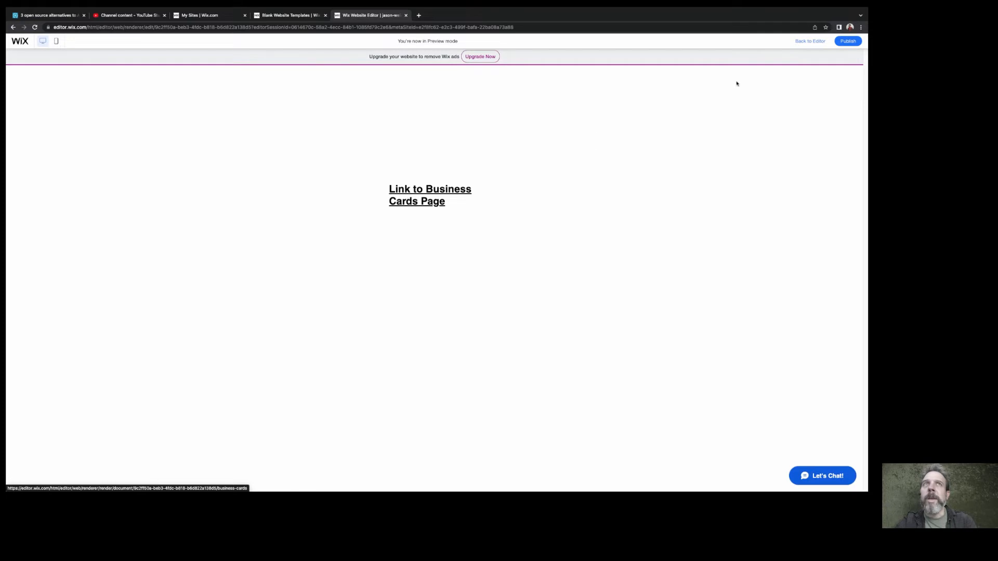
# Publish the site again and view the live version before returning to the editor
pyautogui.click(847, 40)
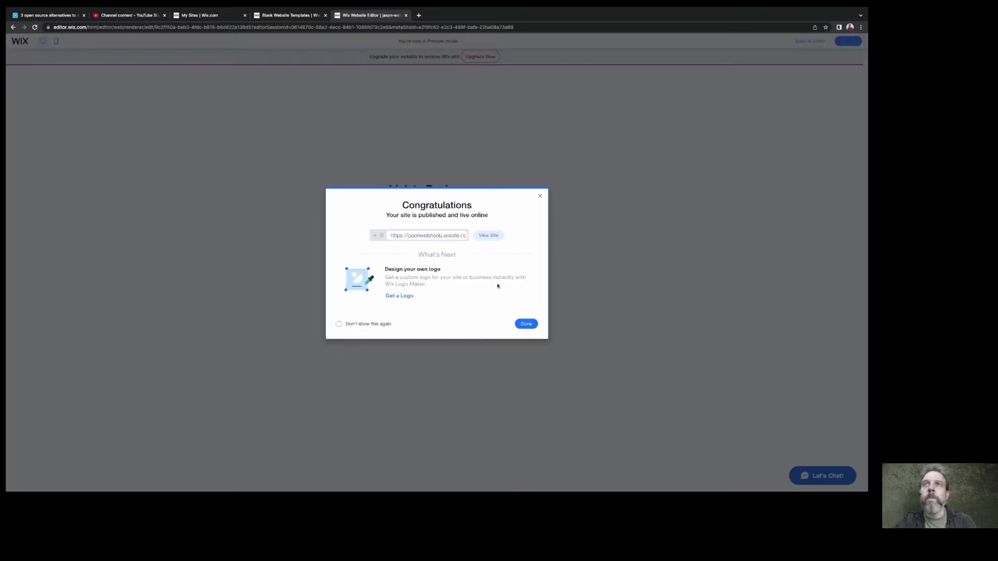
pyautogui.click(486, 236)
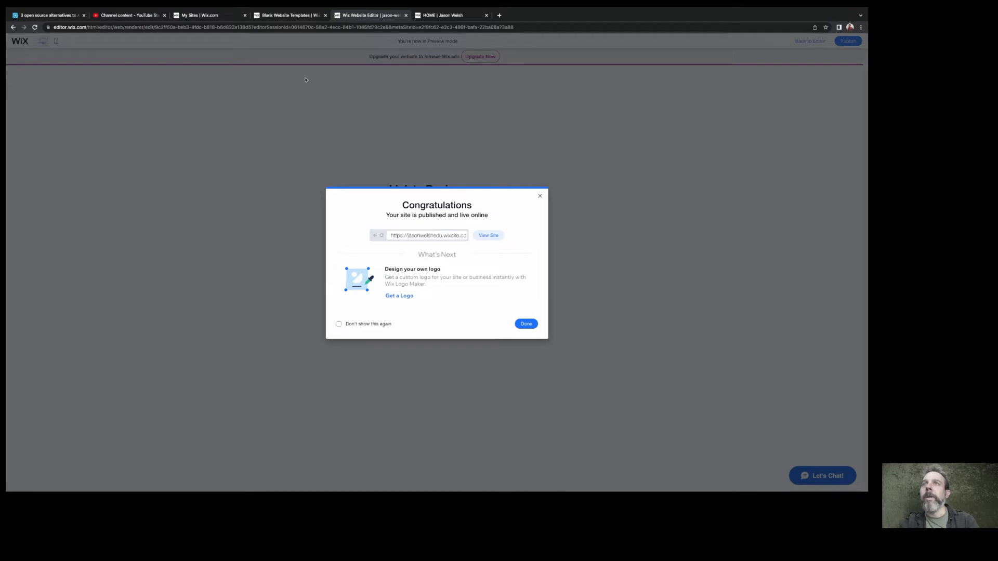
pyautogui.click(276, 16)
pyautogui.click(364, 19)
# Dismiss the publishing confirmation and delete the linked text from the Business-cards page
pyautogui.click(537, 195)
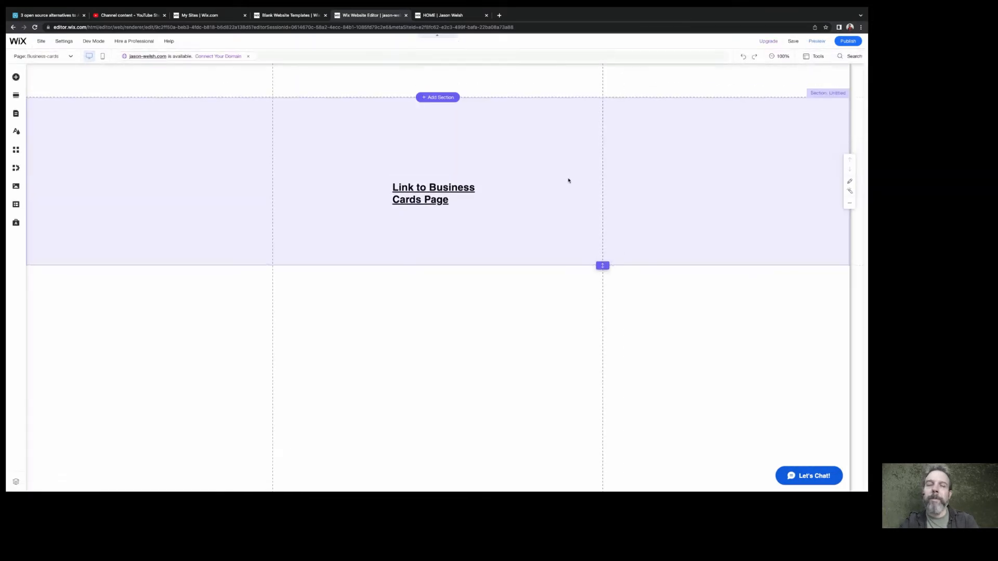
pyautogui.click(410, 199)
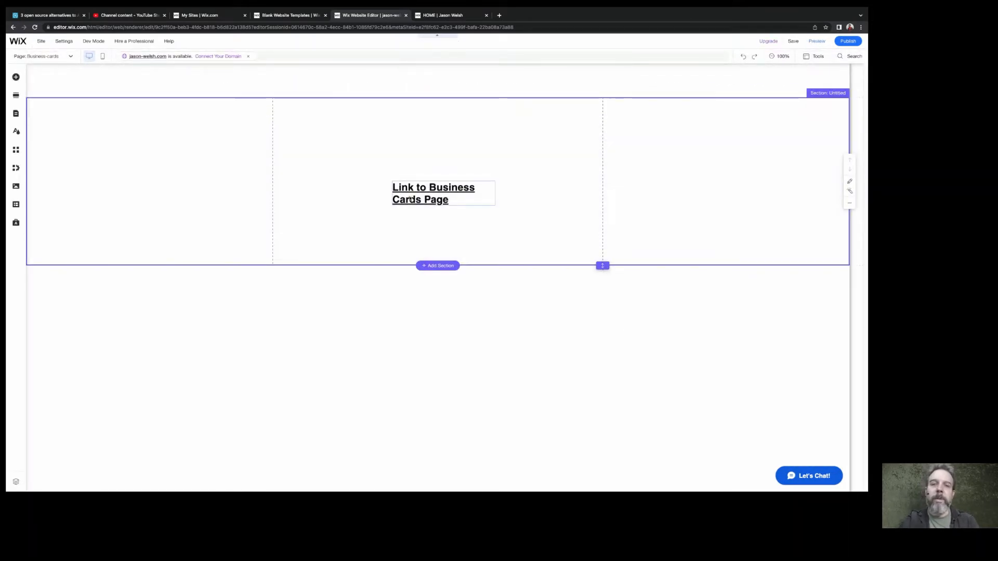
pyautogui.press('Delete')
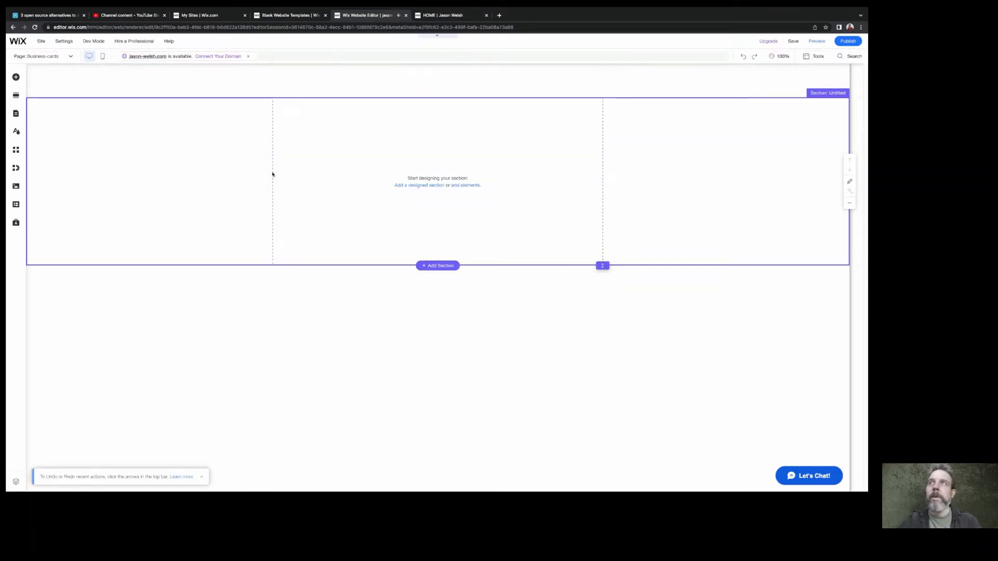
pyautogui.click(41, 42)
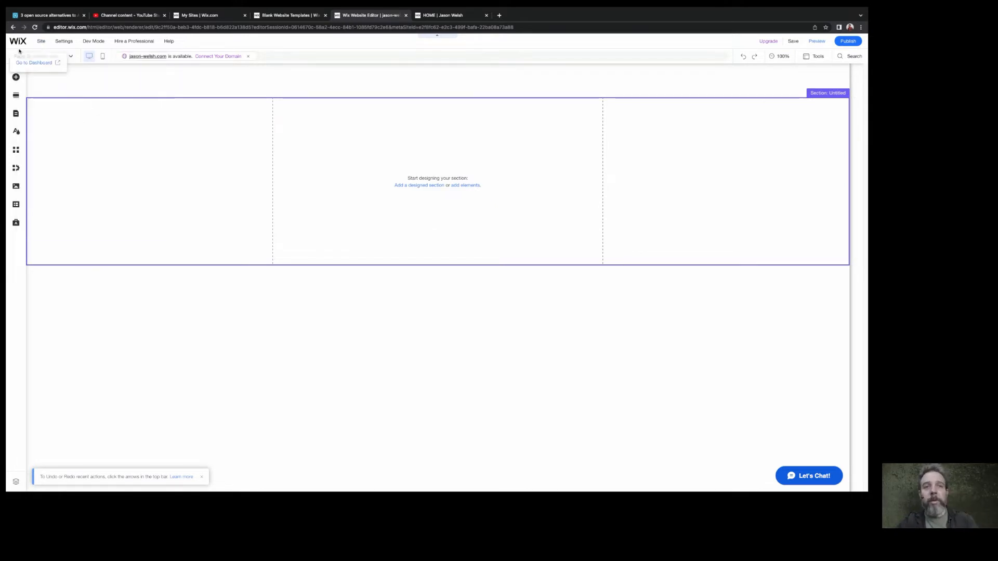
pyautogui.moveTo(41, 43)
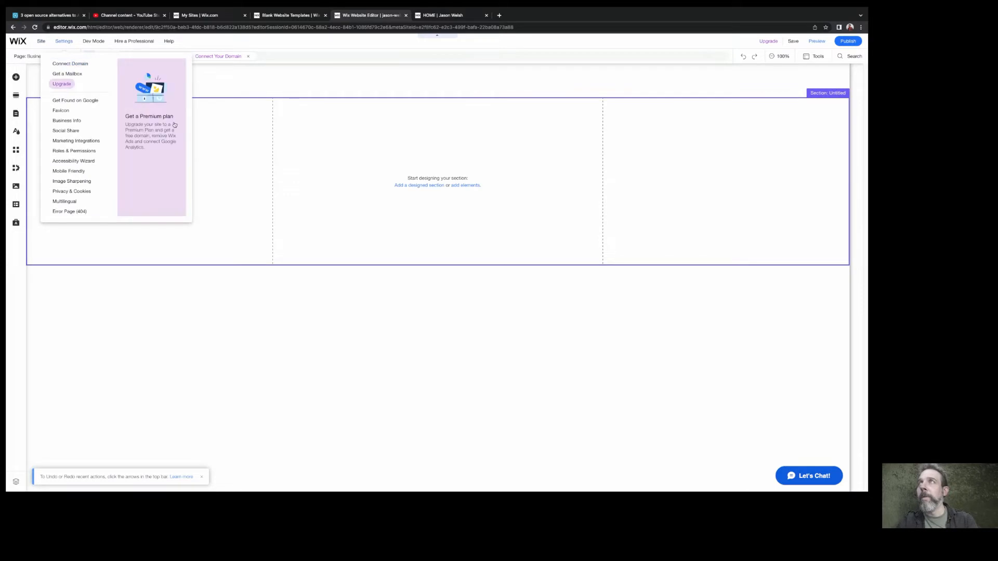
pyautogui.click(152, 91)
# Open the site's page management and look at the options for adding a page without adding one
pyautogui.click(45, 56)
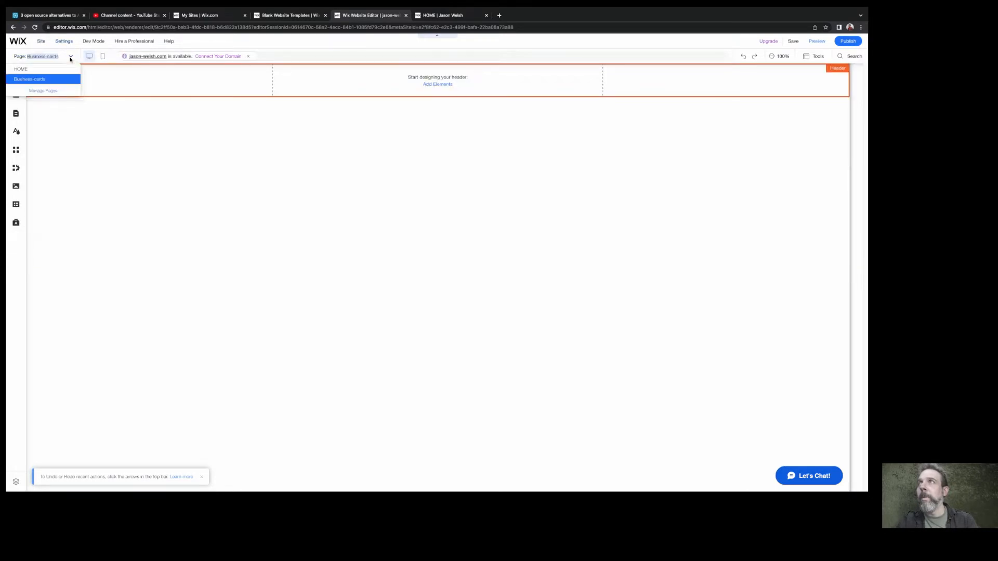
pyautogui.click(45, 91)
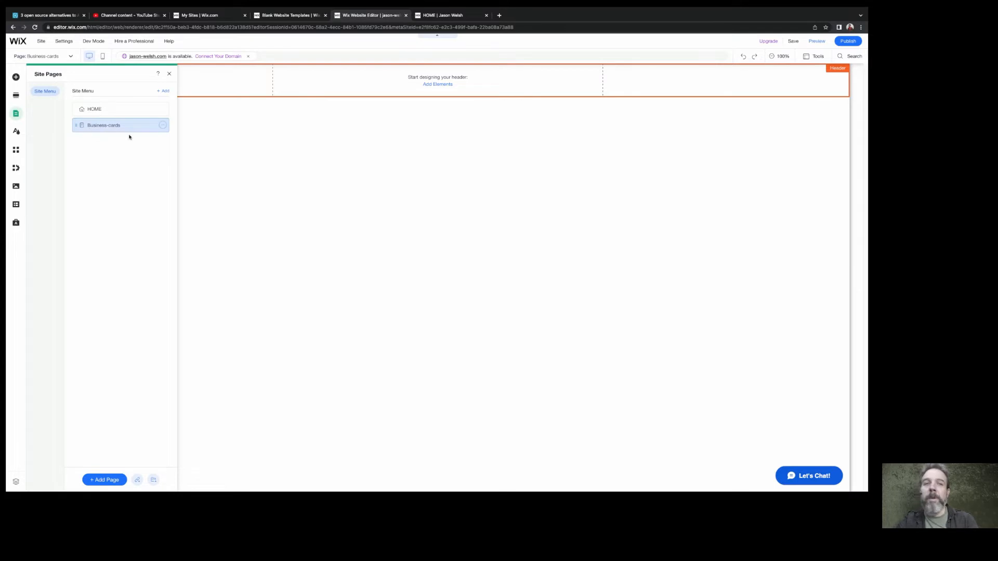
pyautogui.click(104, 480)
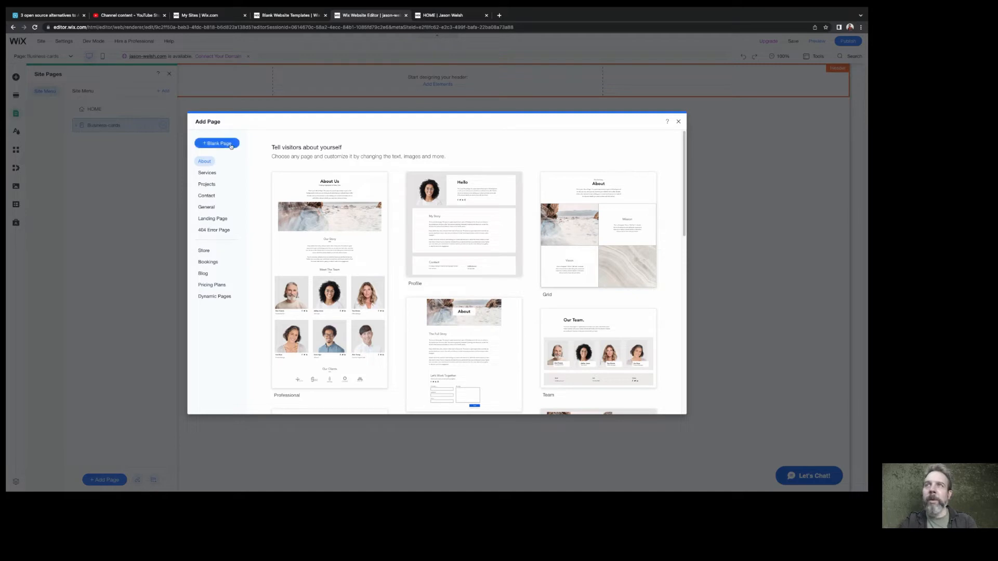
pyautogui.click(678, 123)
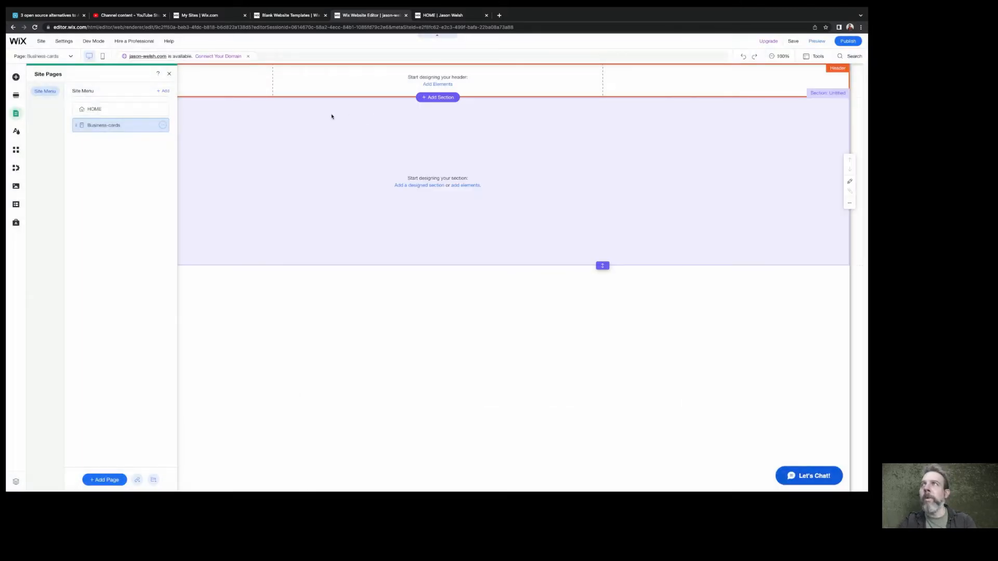
# Duplicate the Business-cards page, keeping the suggested name, and duplicate that copy once more
pyautogui.click(163, 125)
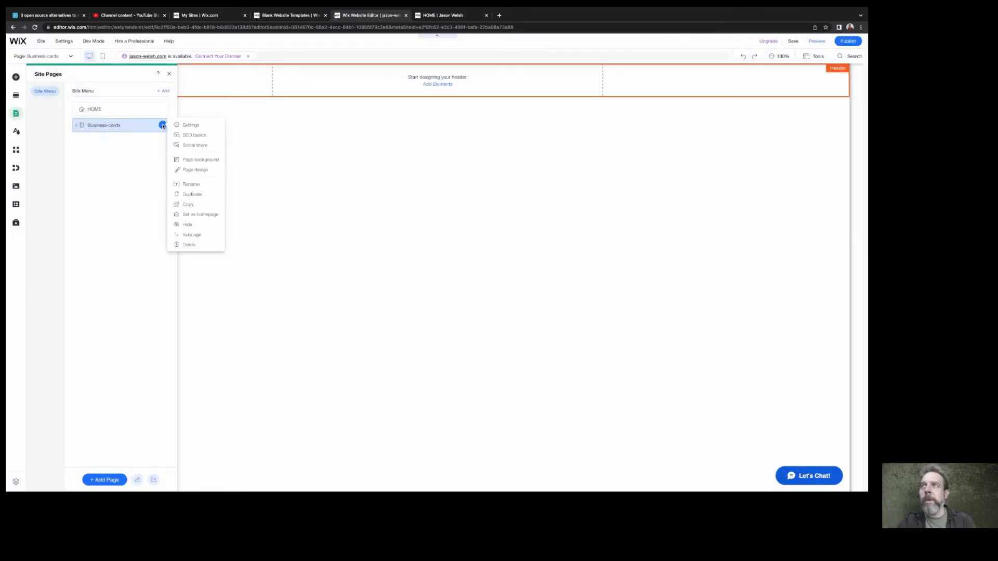
pyautogui.click(190, 195)
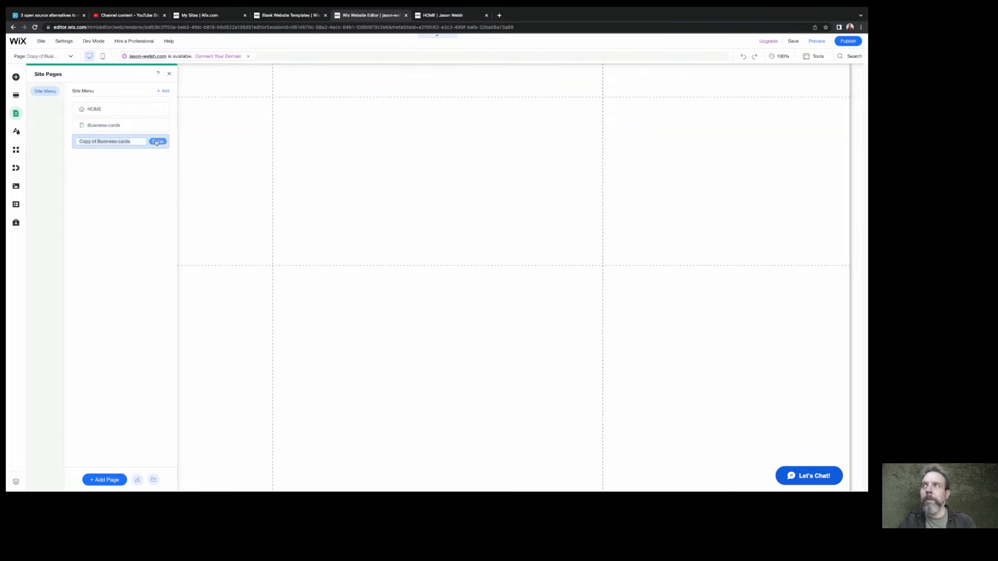
pyautogui.click(158, 141)
pyautogui.click(163, 142)
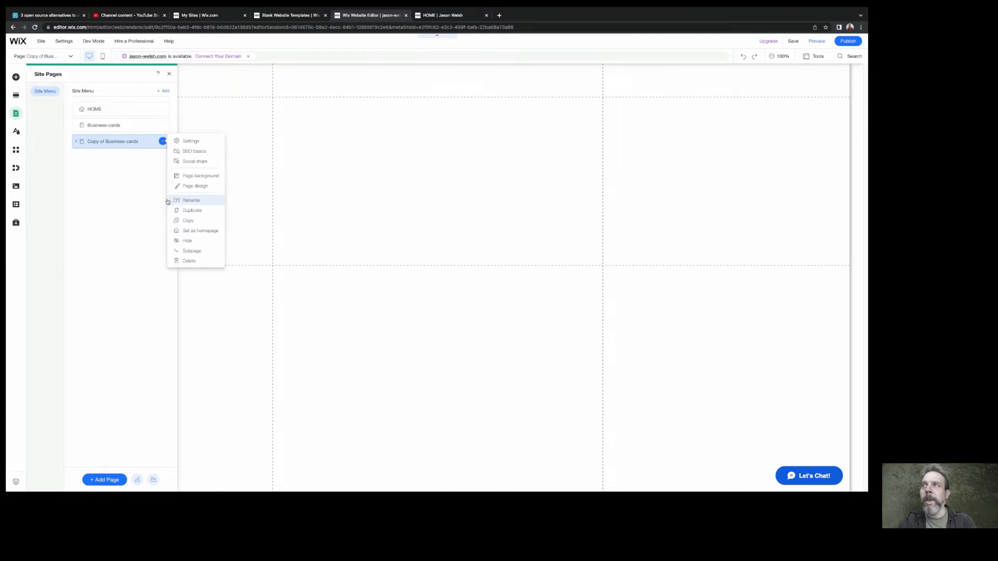
pyautogui.click(192, 211)
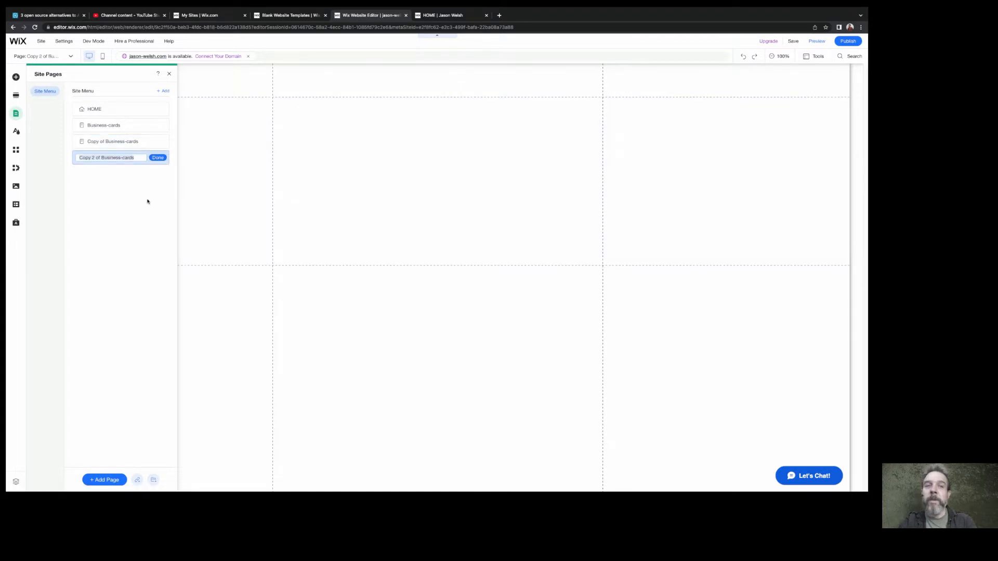
# Rename the page "Copy of Business-cards" to "Trifold-menu"
pyautogui.click(116, 142)
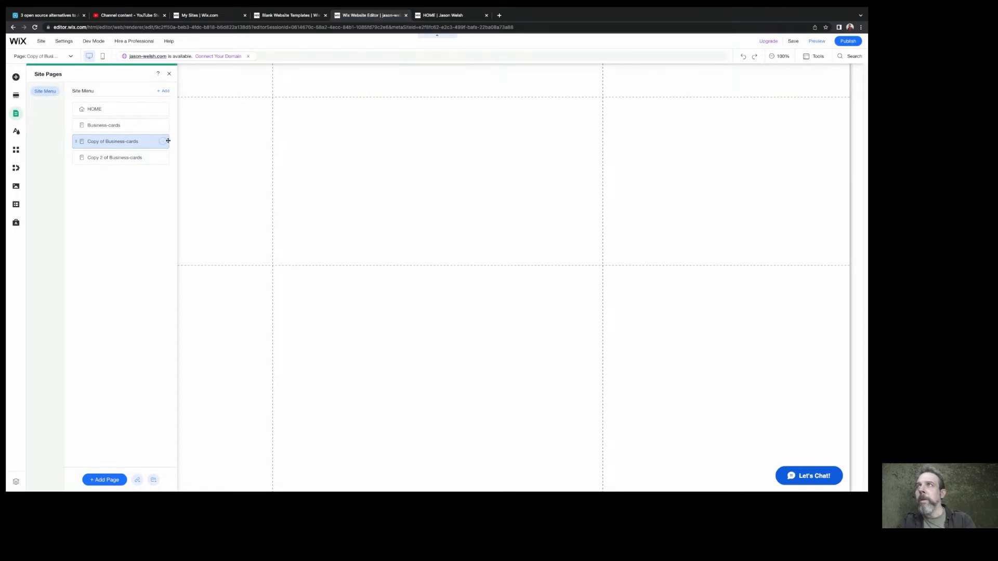
pyautogui.click(162, 141)
pyautogui.click(191, 201)
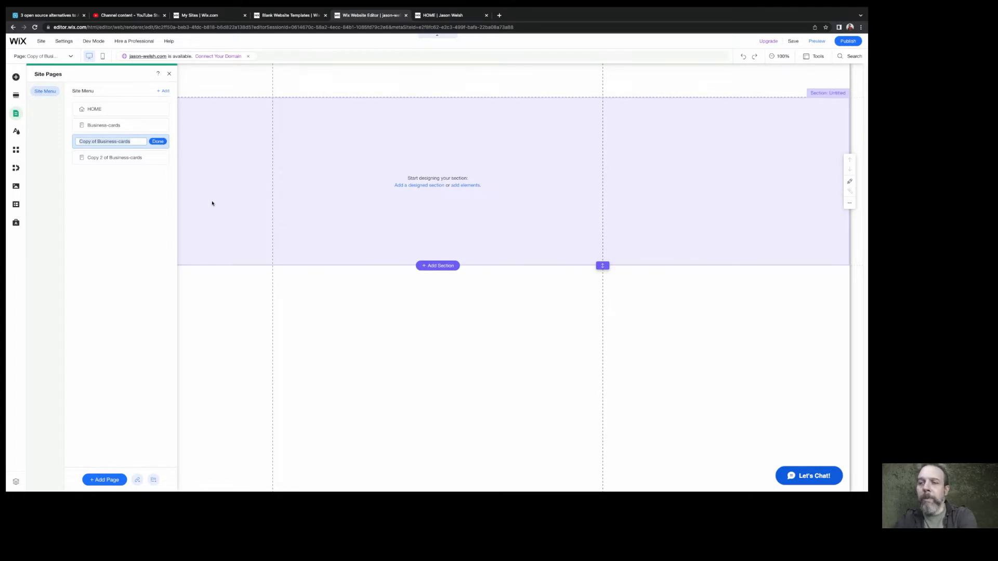
pyautogui.write('Trifold-menu')
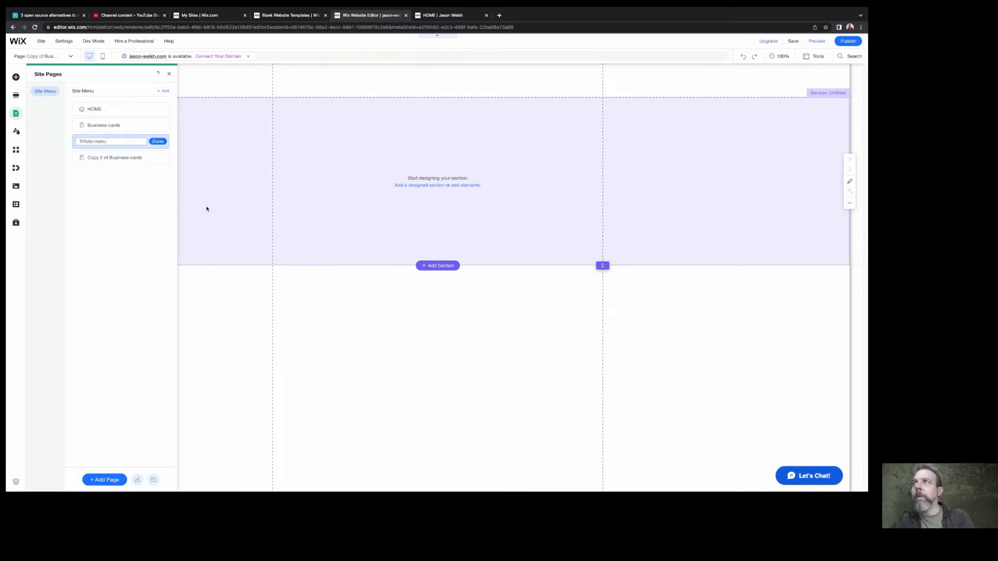
pyautogui.press('Return')
# Rename the page "Copy 2 of Business-cards" to "Laser-cutter"
pyautogui.click(162, 158)
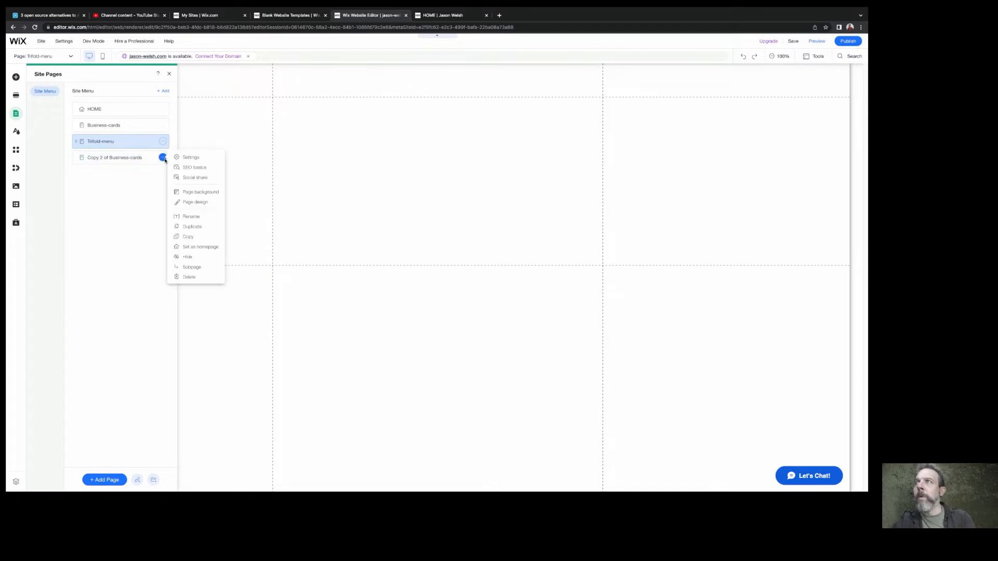
pyautogui.click(189, 216)
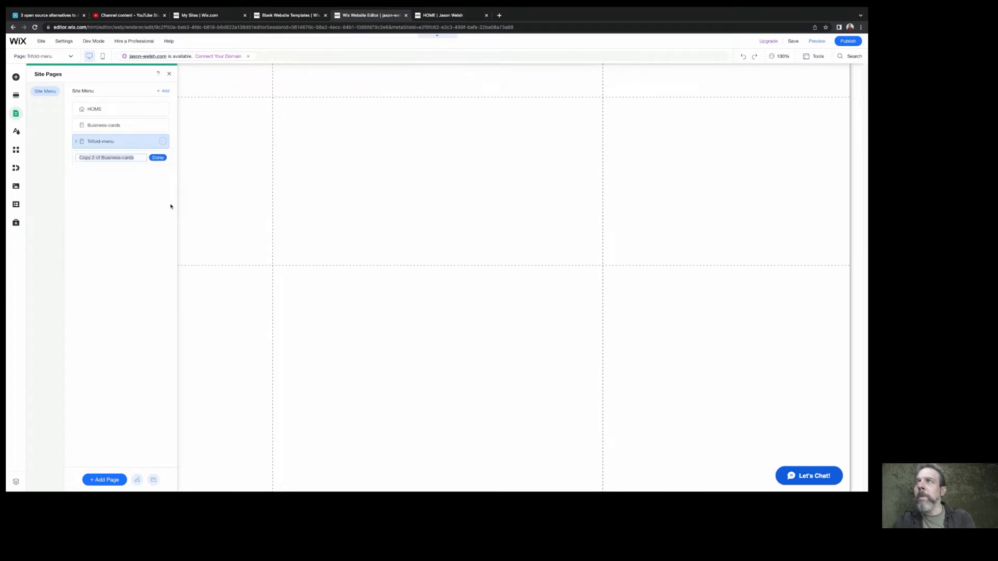
pyautogui.write('Laser')
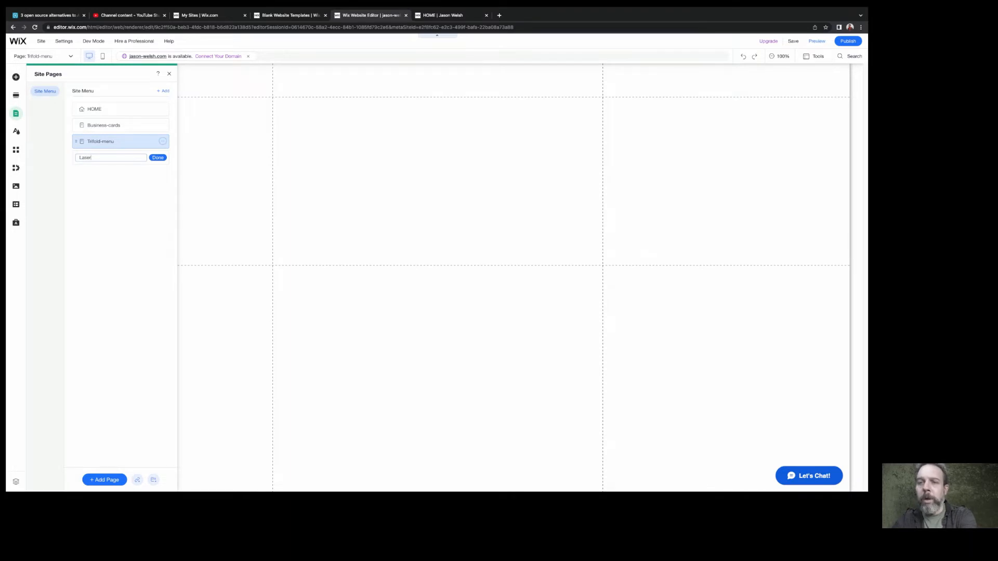
pyautogui.write('-cutter')
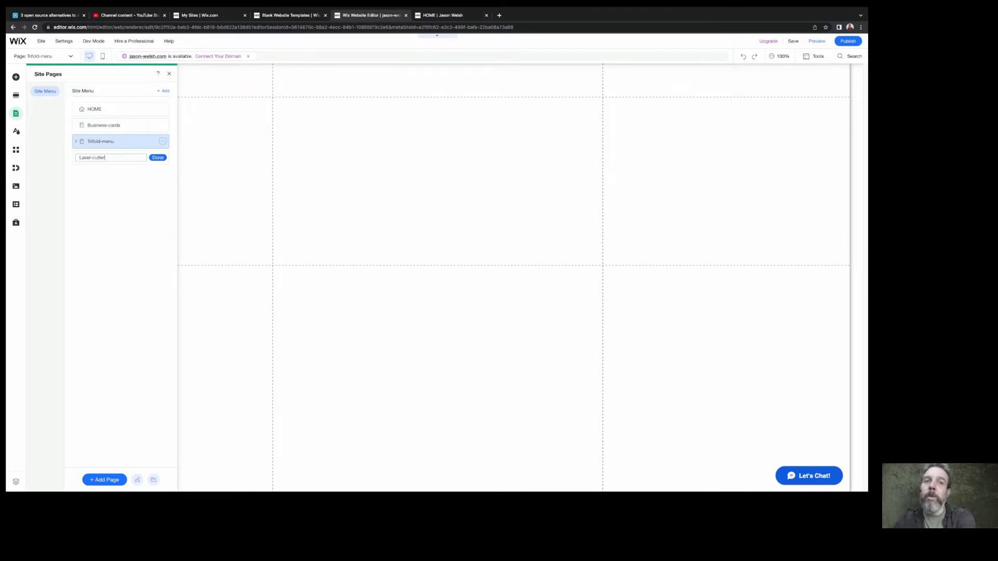
pyautogui.press('Return')
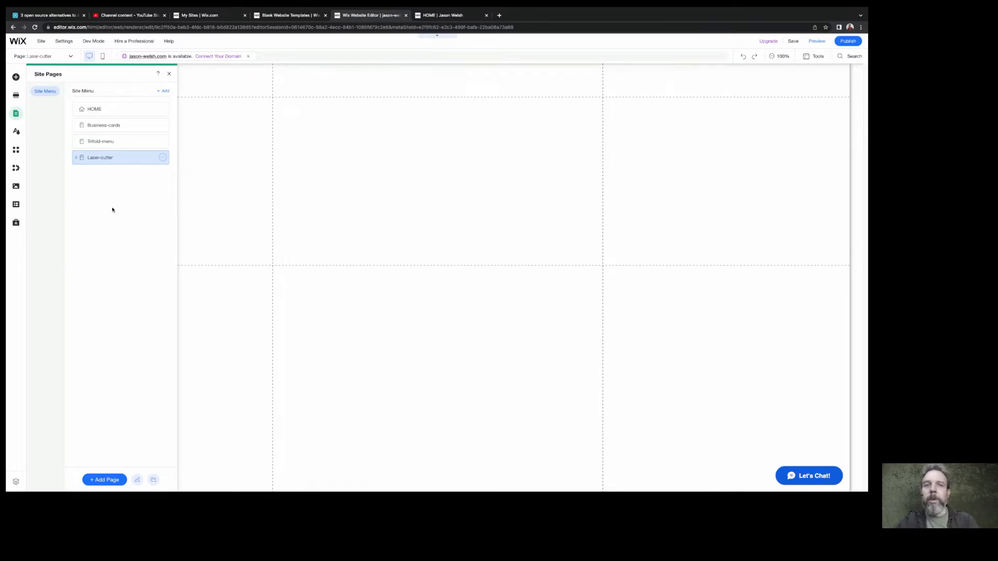
# Duplicate the Laser-cutter page as "Portfolio" and nest the Business-cards, Trifold-menu and Laser-cutter pages beneath it
pyautogui.click(105, 480)
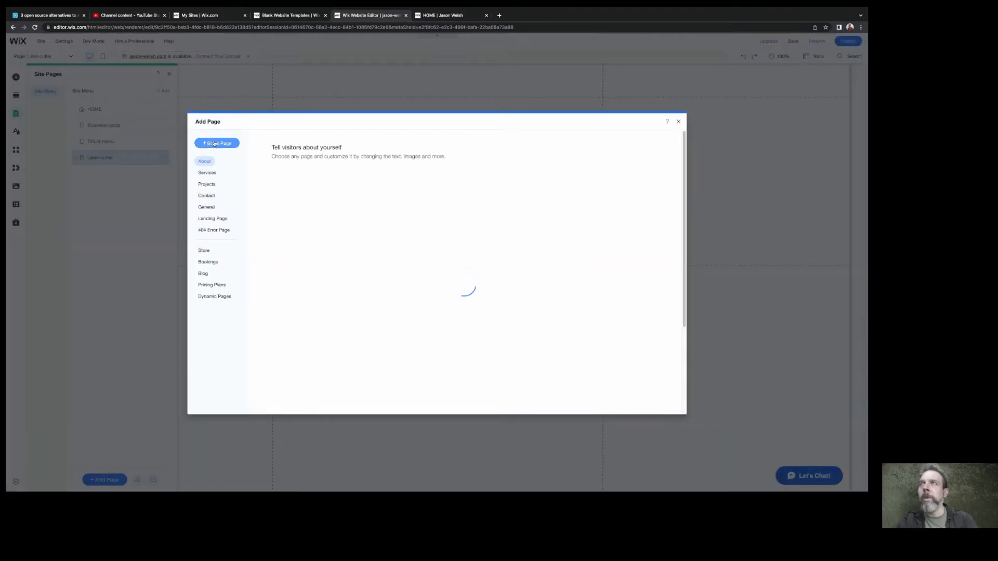
pyautogui.click(678, 121)
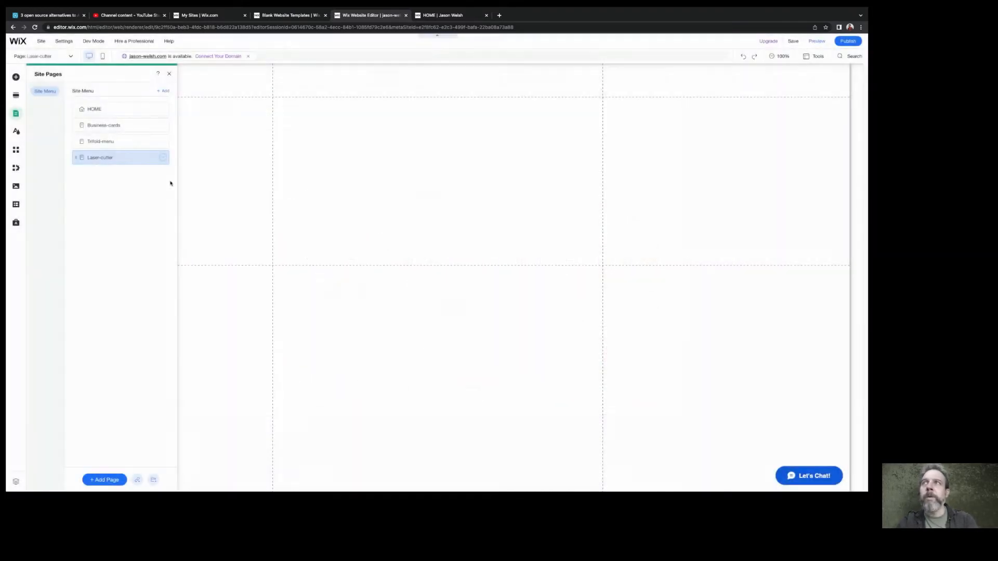
pyautogui.click(167, 158)
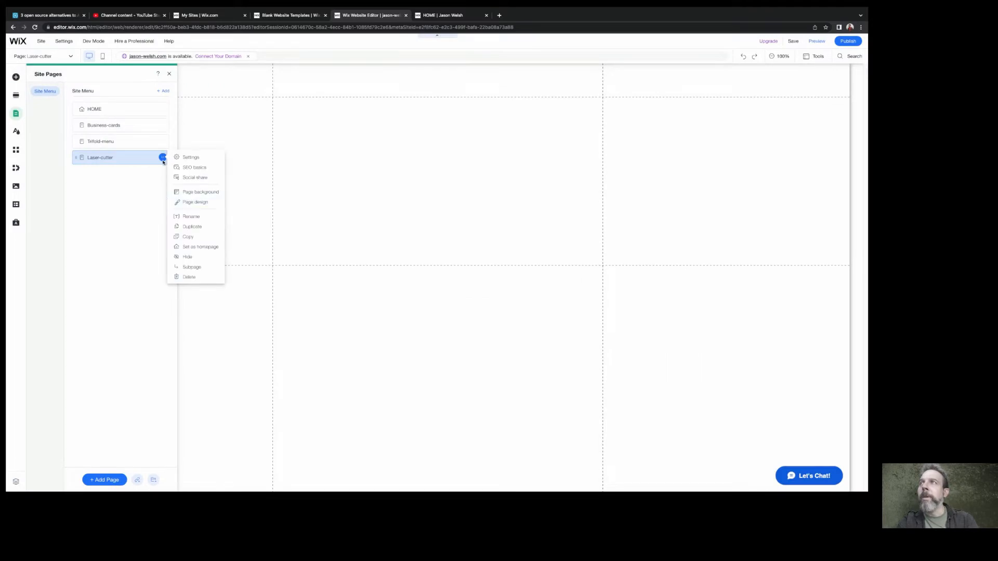
pyautogui.click(189, 227)
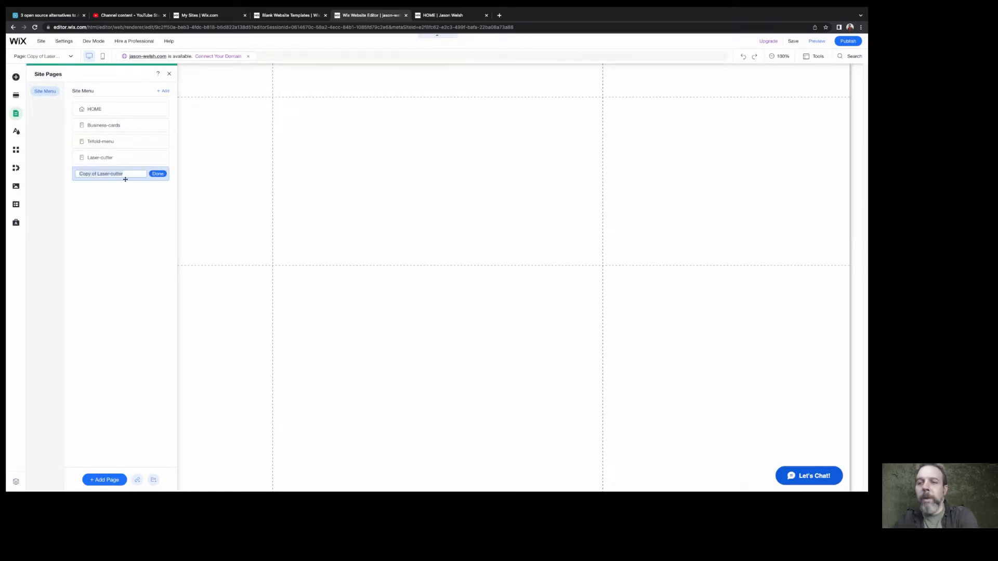
pyautogui.write('Portfo')
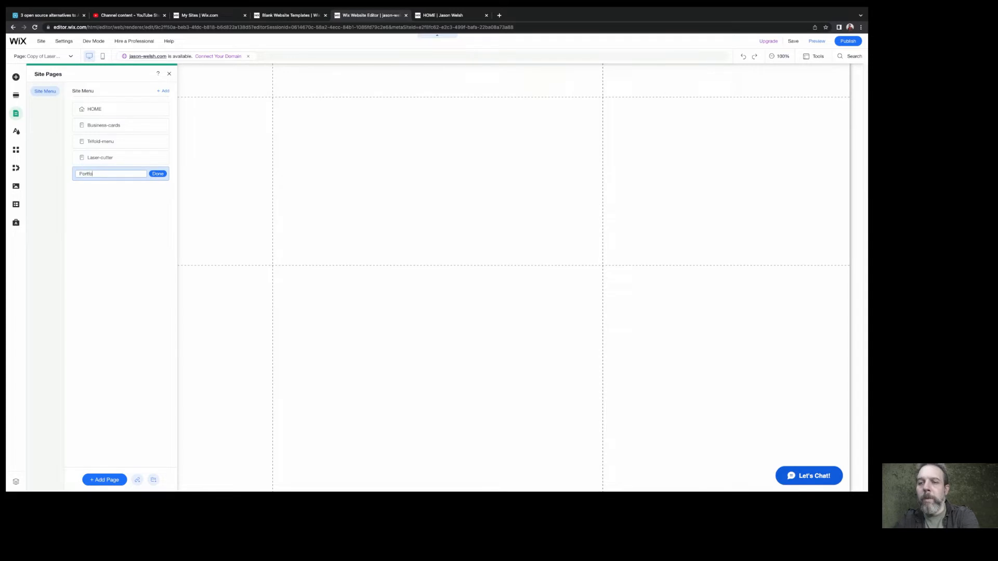
pyautogui.write('lio')
pyautogui.press('Return')
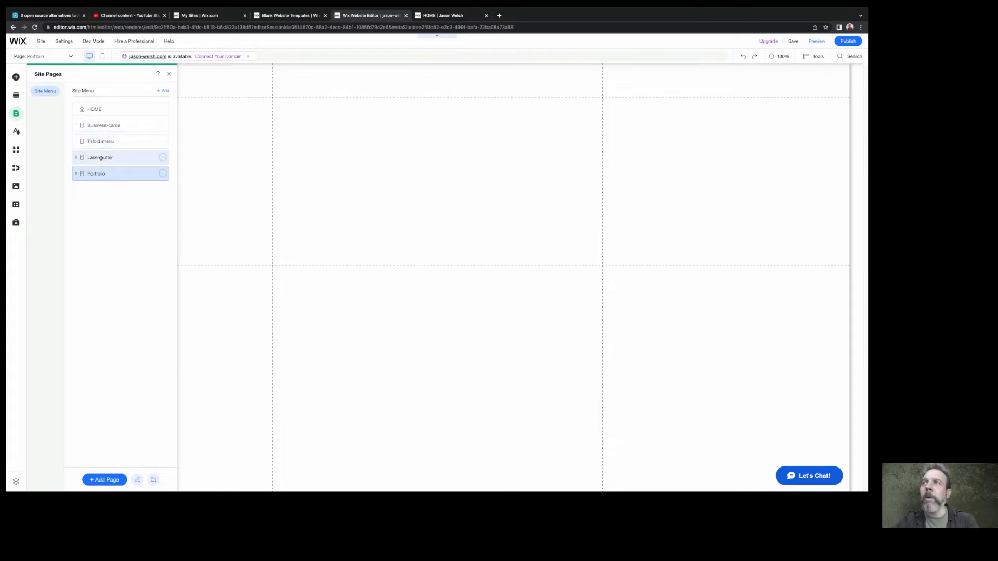
pyautogui.moveTo(100, 158)
pyautogui.mouseDown()
pyautogui.moveTo(102, 171)
pyautogui.moveTo(114, 171)
pyautogui.moveTo(101, 140)
pyautogui.mouseUp()
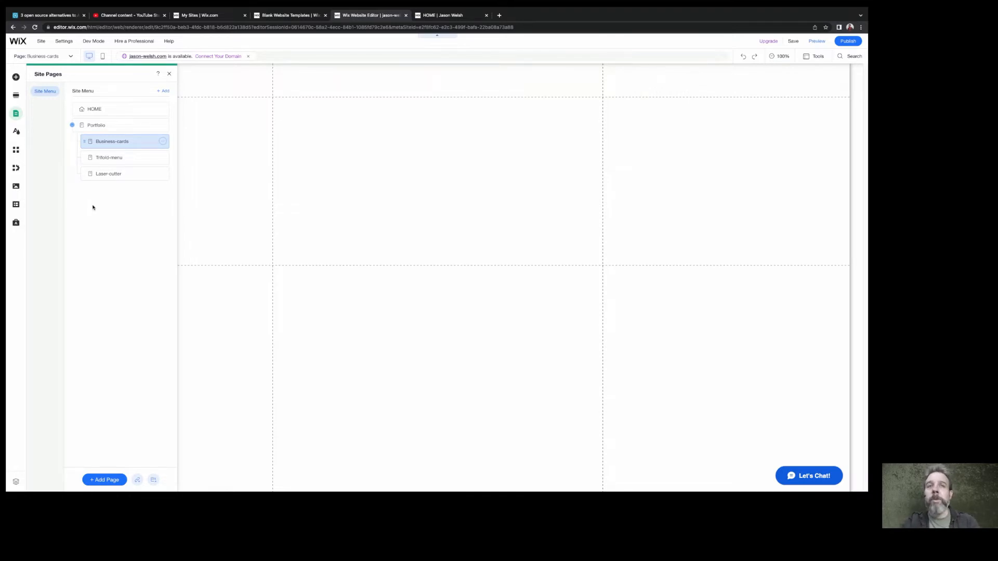
# Add the first plain horizontal menu style to the site header, placed near its centre
pyautogui.click(16, 78)
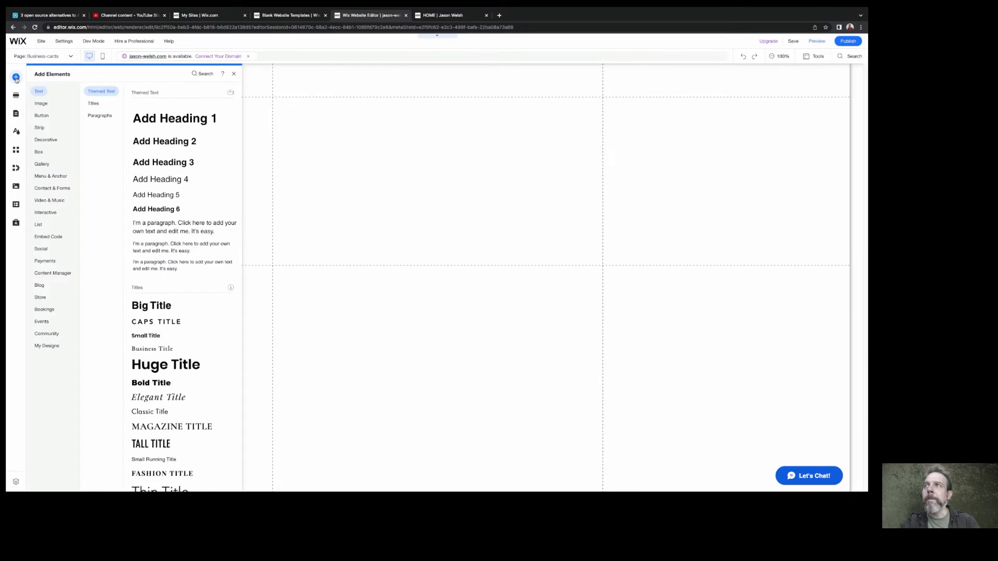
pyautogui.click(50, 177)
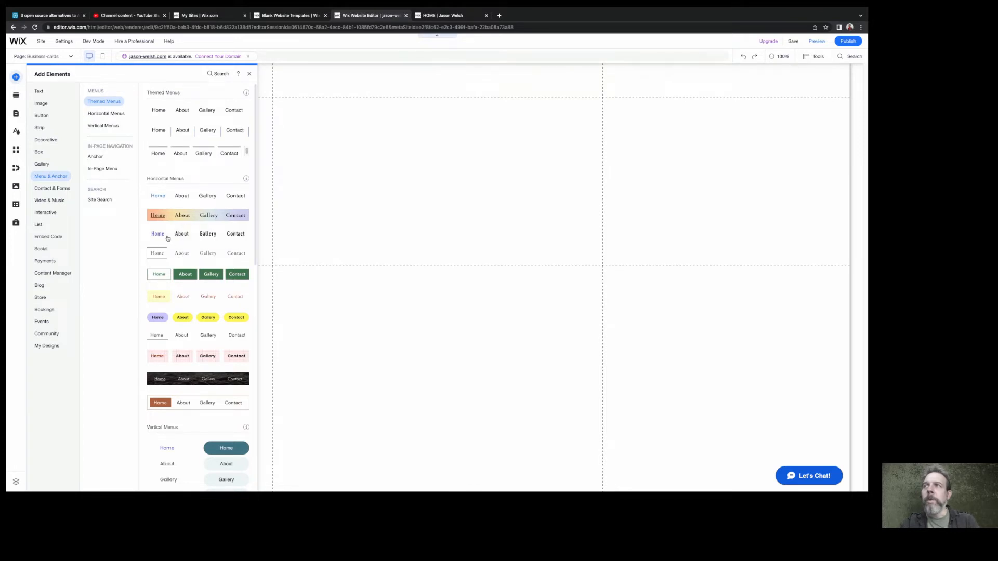
pyautogui.moveTo(172, 196); pyautogui.dragTo(363, 82)
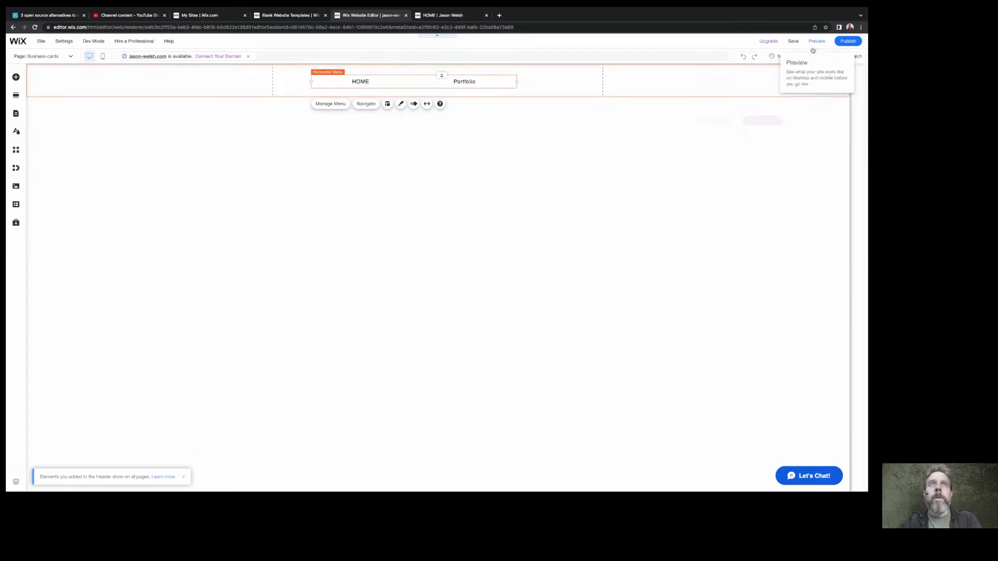
# Save and publish the site, and view the header menu on the live version
pyautogui.click(793, 42)
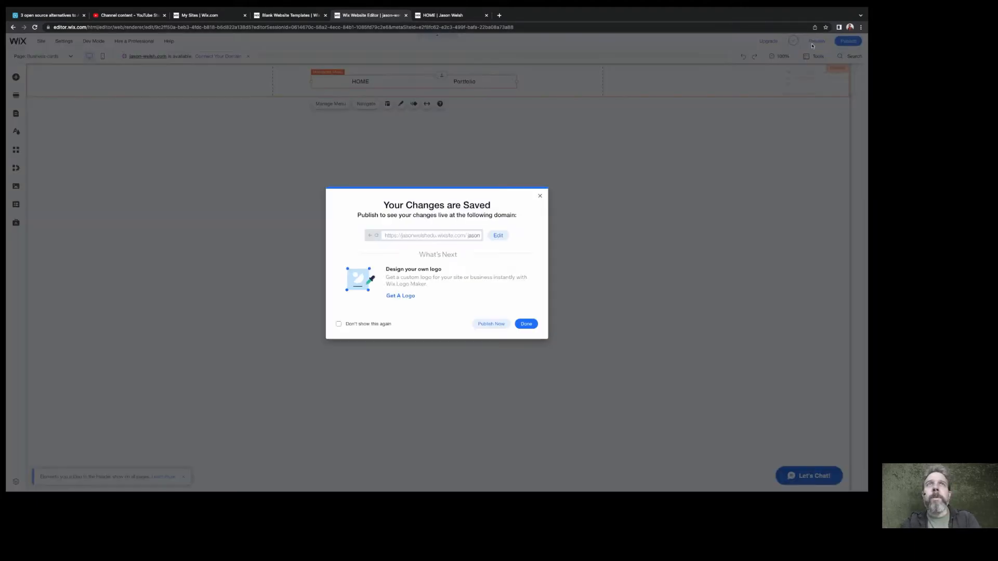
pyautogui.click(527, 324)
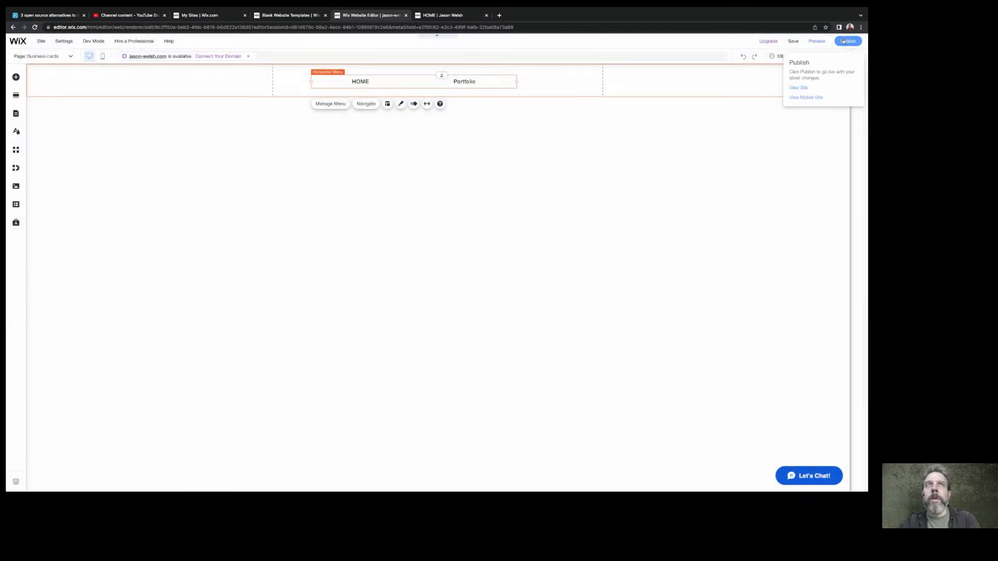
pyautogui.click(843, 41)
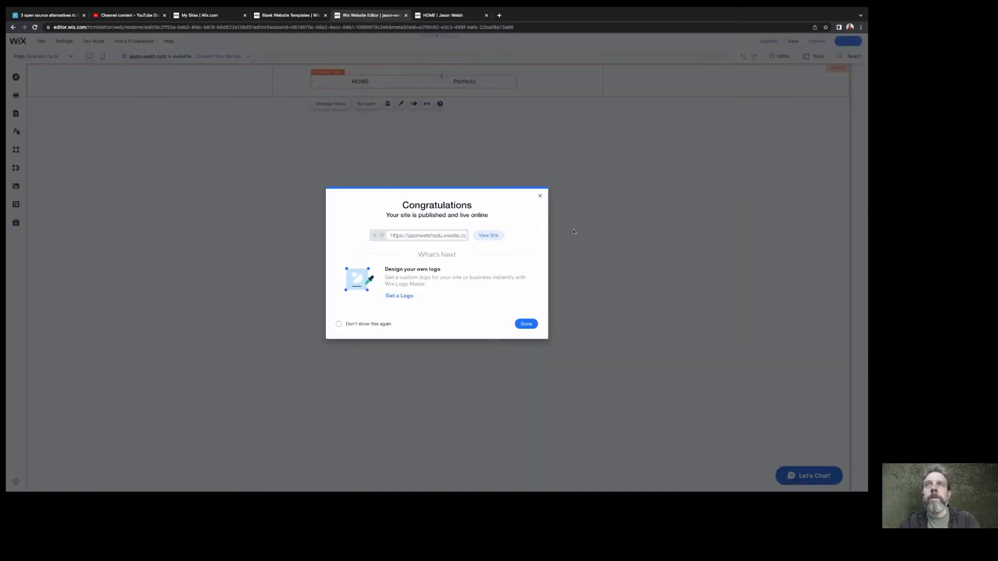
pyautogui.click(491, 235)
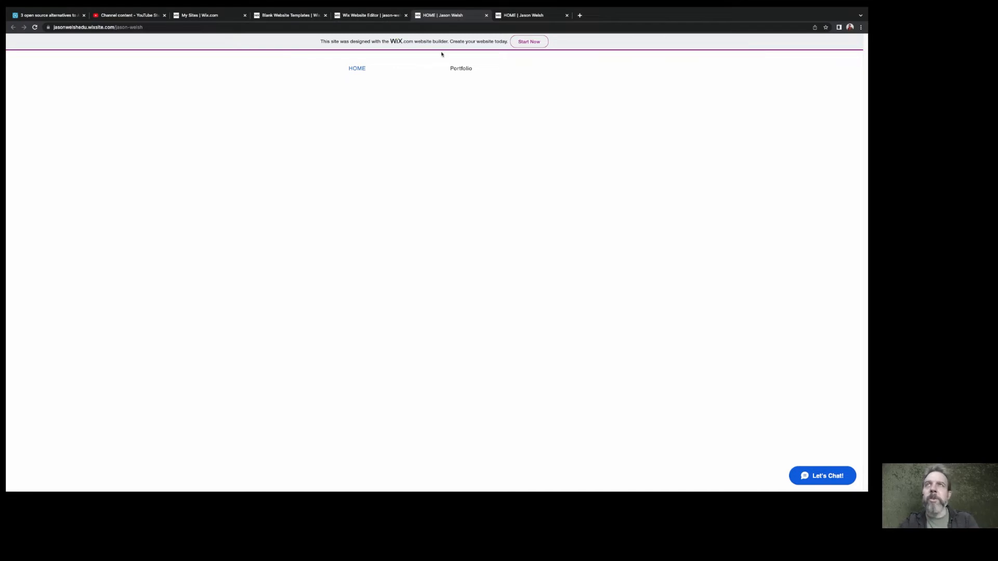
pyautogui.moveTo(460, 69)
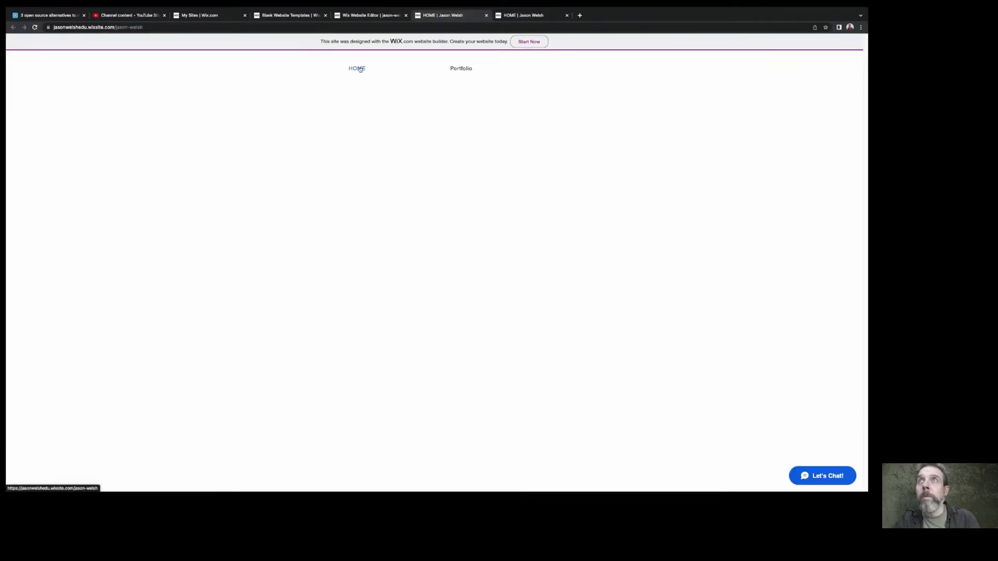
# Return to the Wix Website Editor and dismiss the publishing confirmation
pyautogui.click(314, 17)
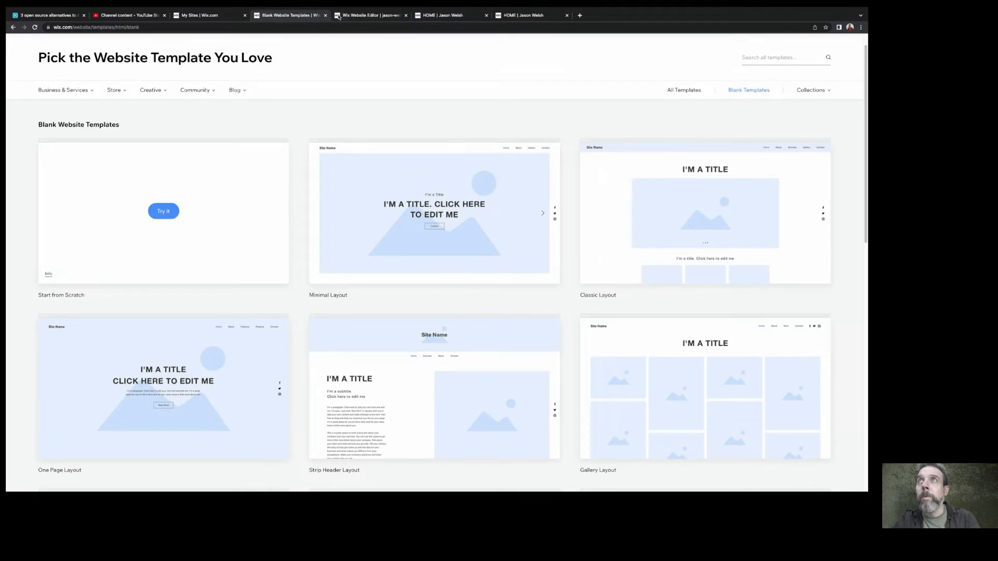
pyautogui.click(339, 16)
pyautogui.click(526, 324)
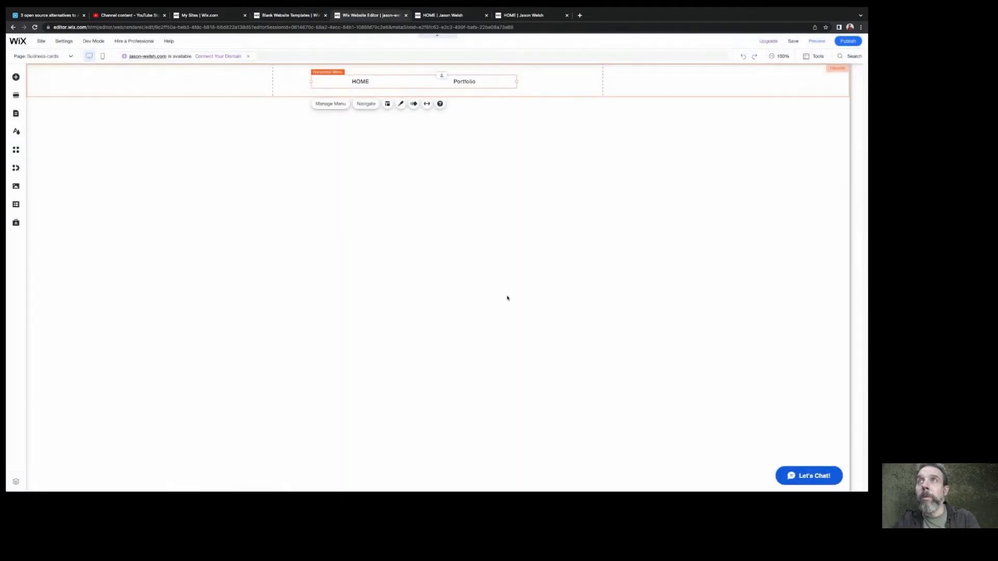
# Close the Blank Website Templates browser tab and both tabs showing the live site
pyautogui.click(304, 17)
pyautogui.click(325, 17)
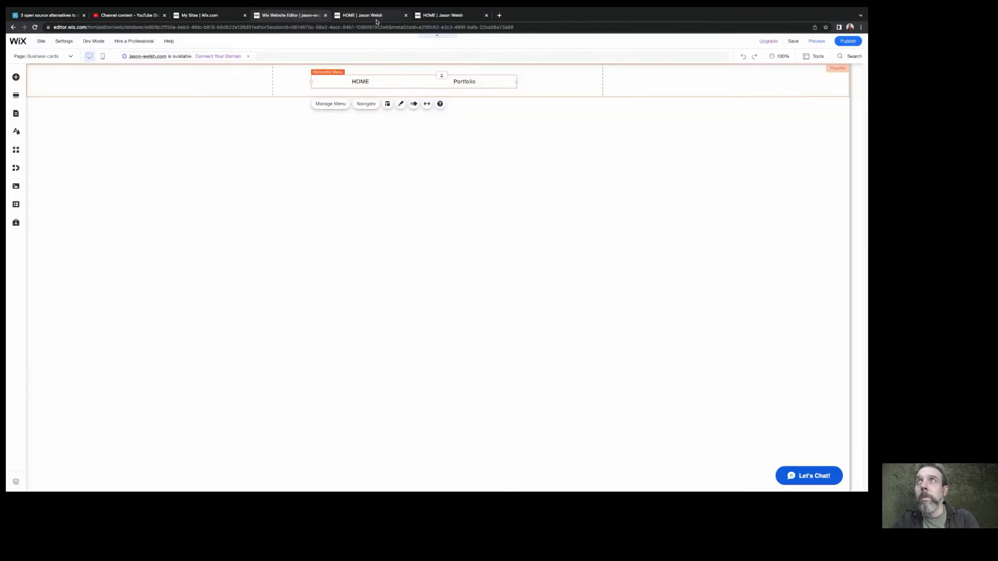
pyautogui.click(406, 16)
pyautogui.click(405, 16)
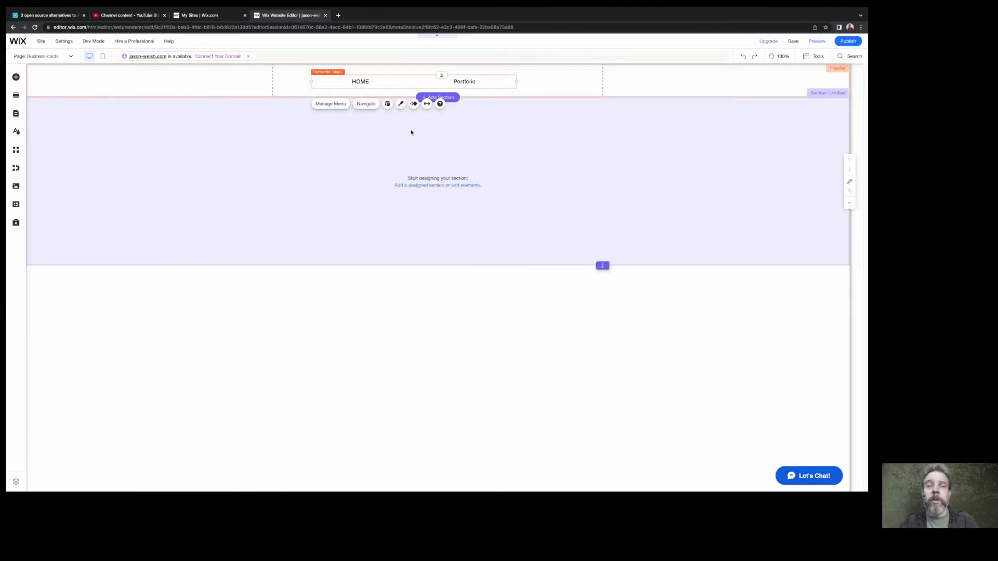
# Switch to the Trifold-menu page and add a Heading 3 text element in the middle of its empty section
pyautogui.click(70, 56)
pyautogui.click(53, 102)
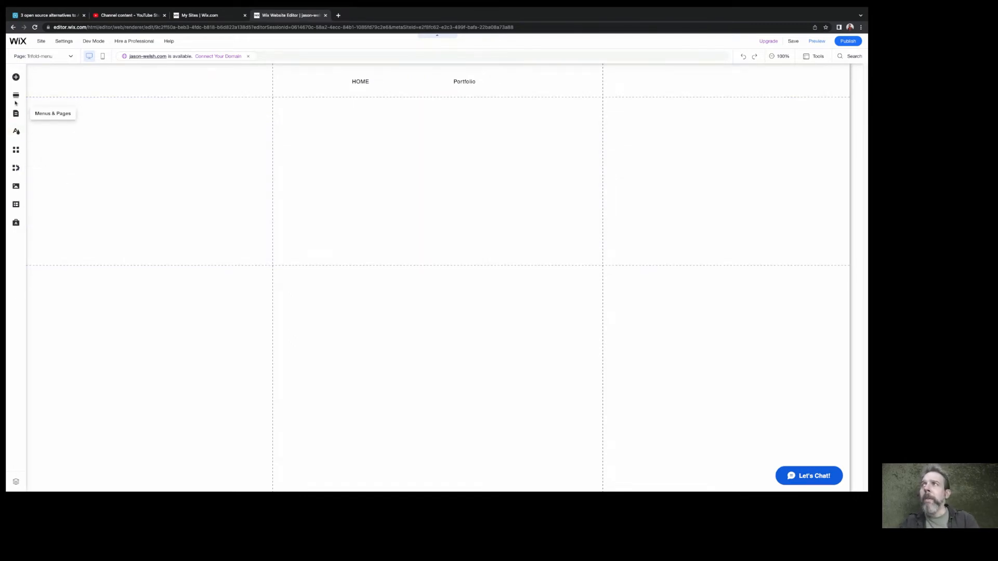
pyautogui.click(16, 77)
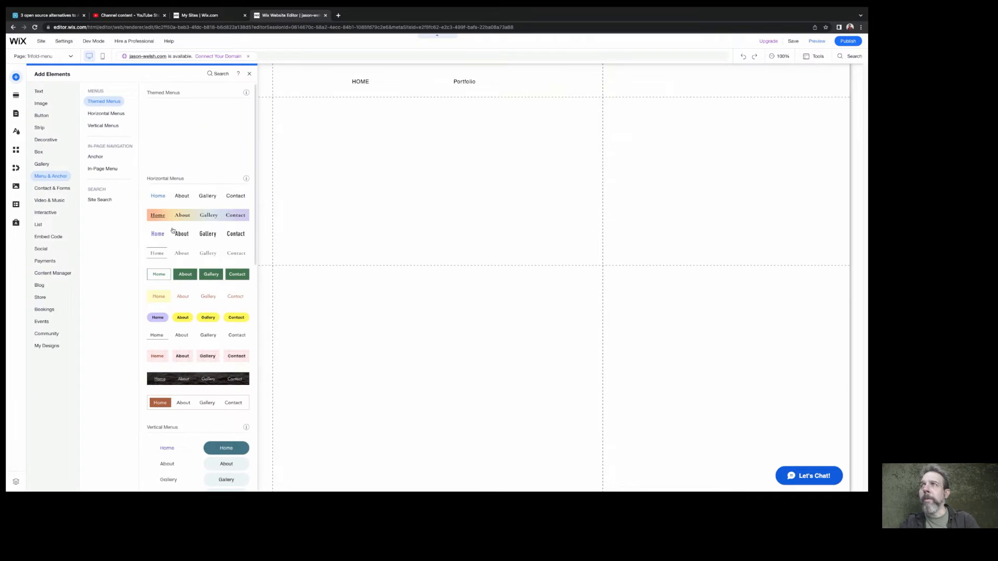
pyautogui.click(38, 151)
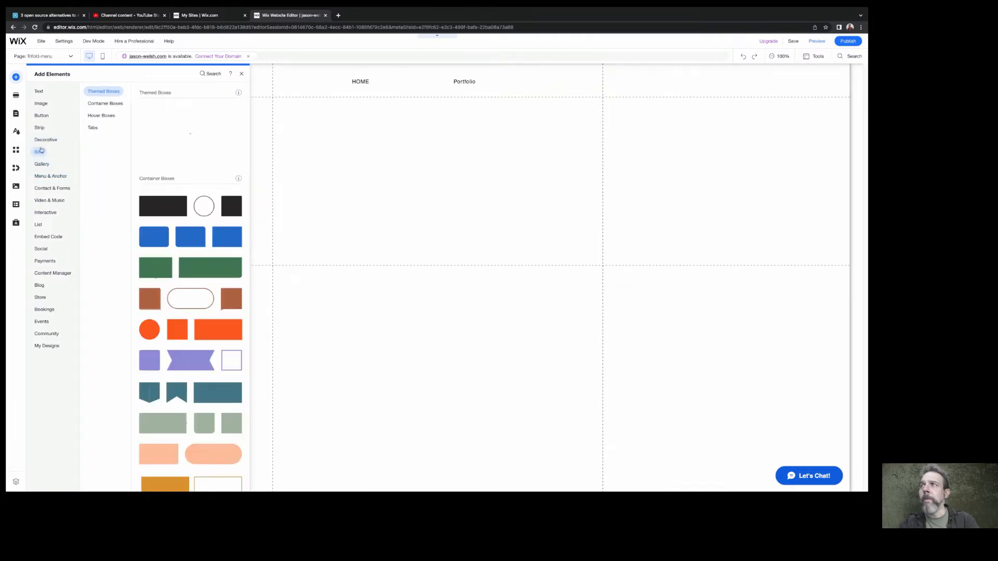
pyautogui.click(41, 93)
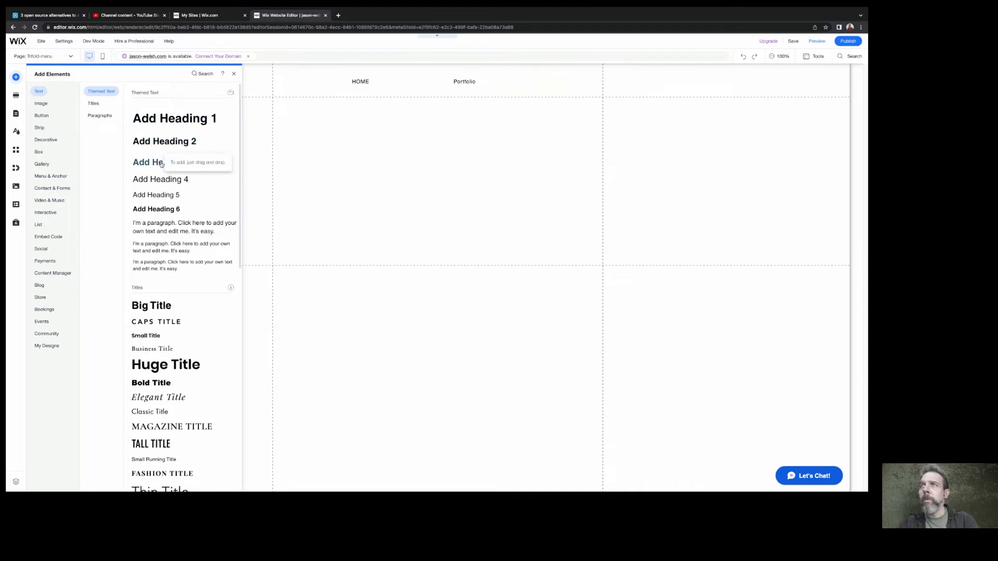
pyautogui.moveTo(161, 164); pyautogui.dragTo(418, 189)
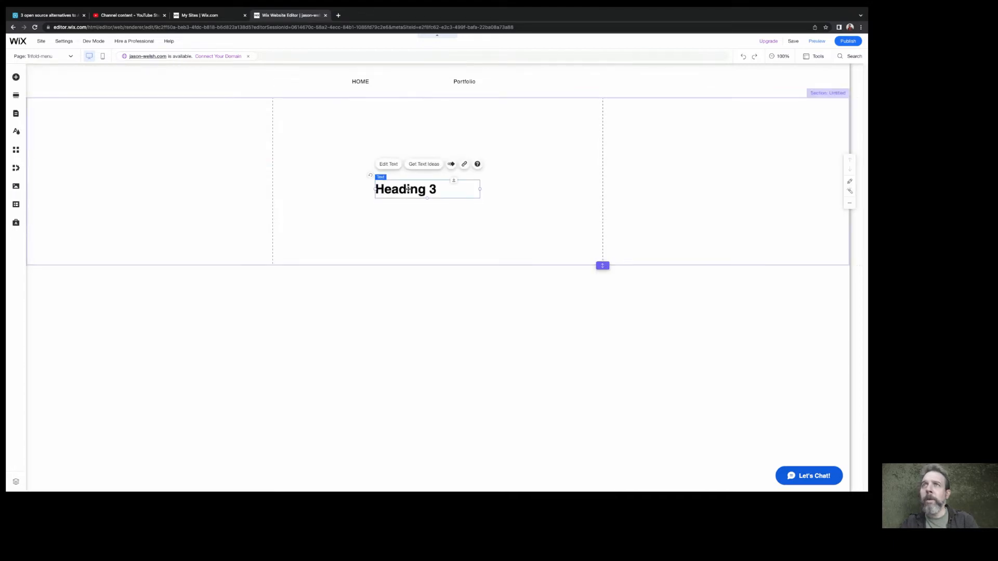
# Replace the heading's placeholder text with "Link to PDF" and finish editing it
pyautogui.doubleClick(408, 189)
pyautogui.write('L')
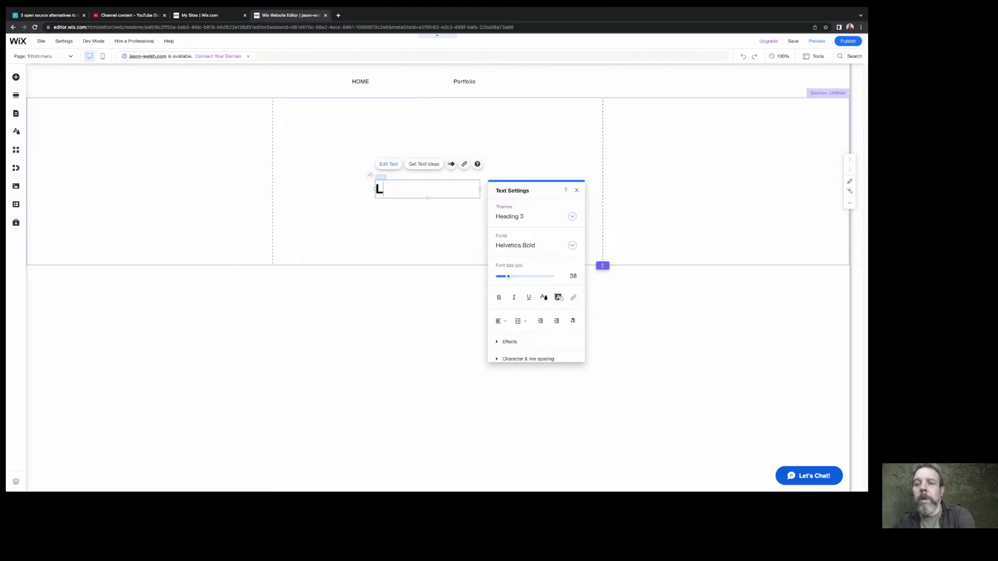
pyautogui.write('ink to PDF')
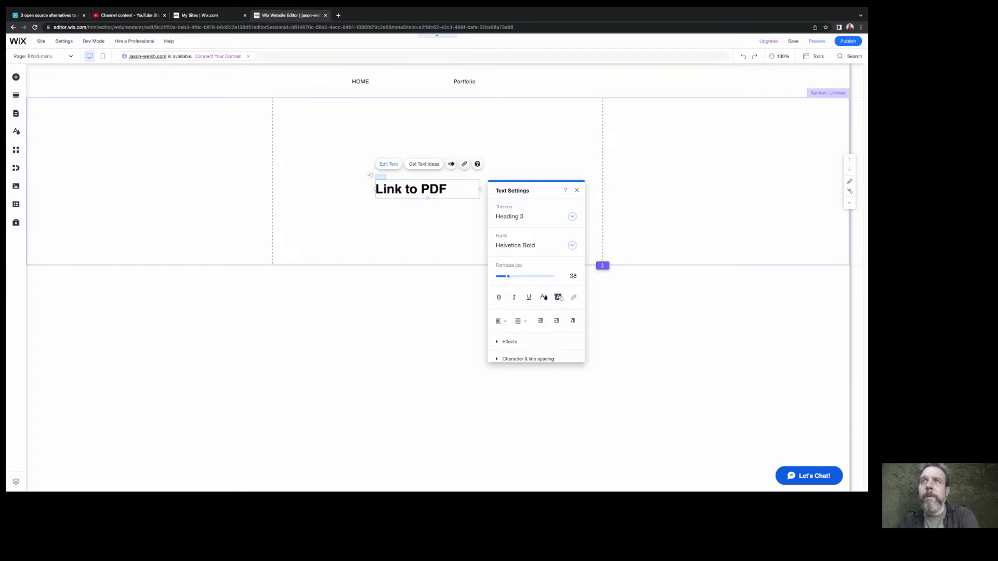
pyautogui.click(410, 225)
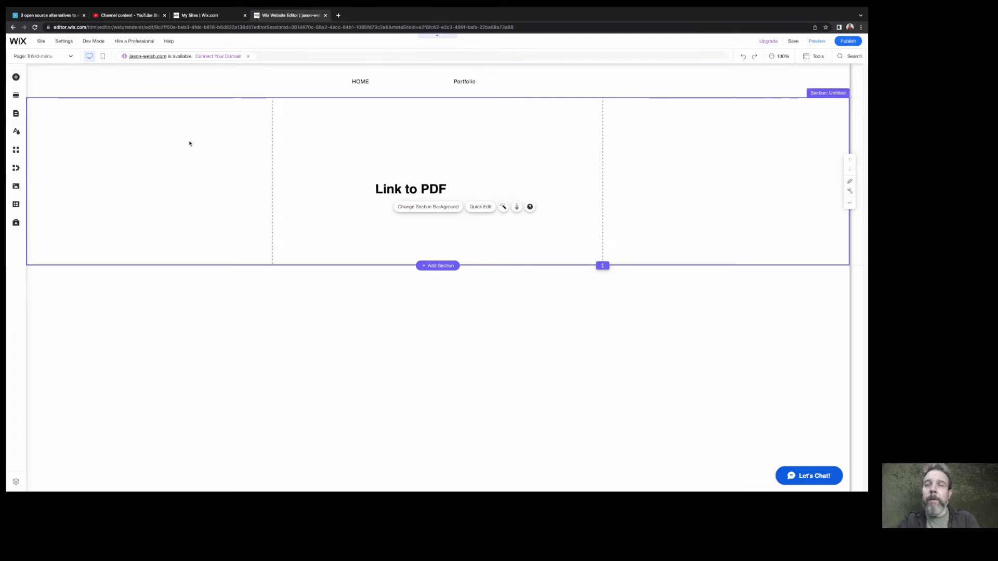
# Upload the file "12x18 photos.pdf" from the computer's Desktop folder to the site's media files
pyautogui.click(16, 77)
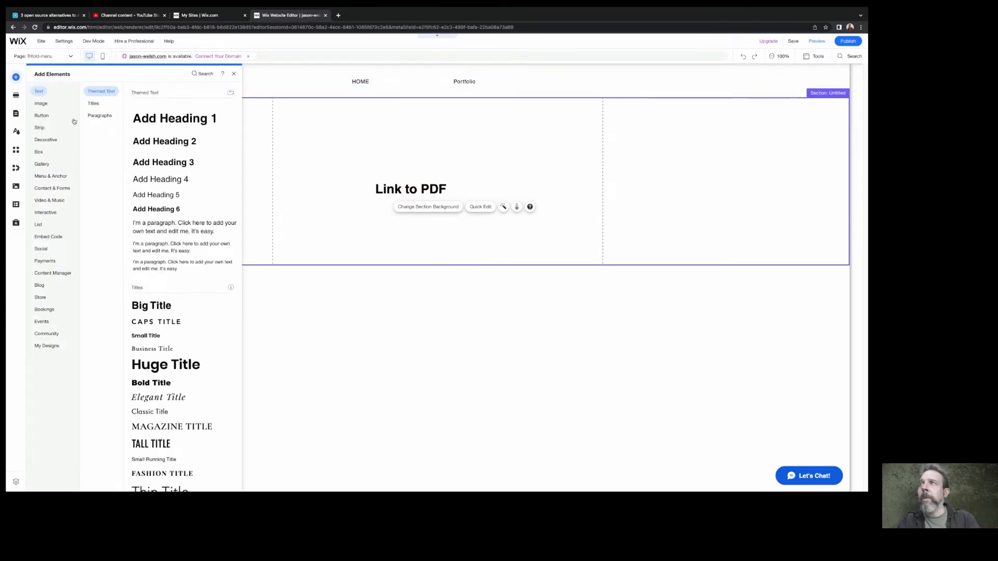
pyautogui.click(43, 104)
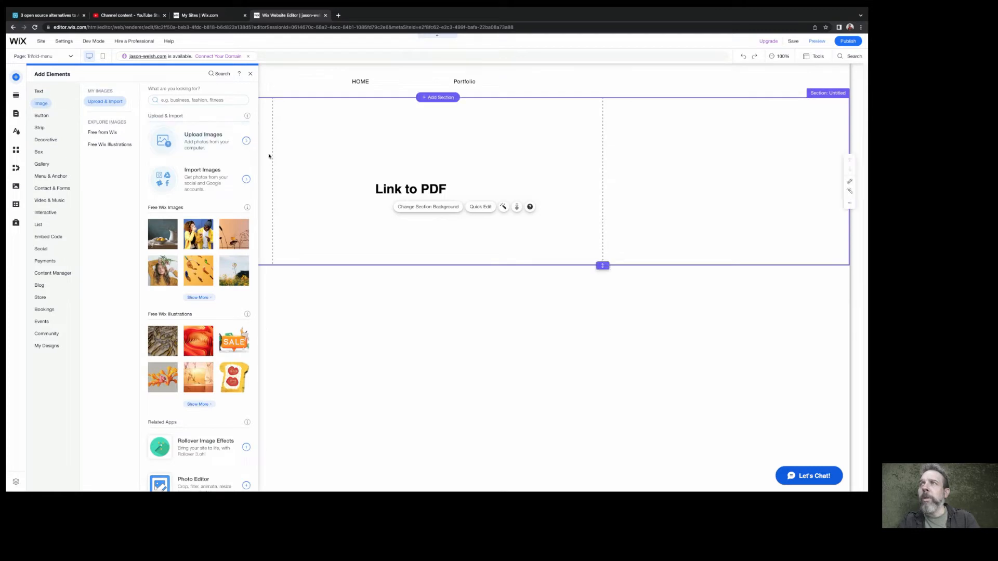
pyautogui.click(218, 139)
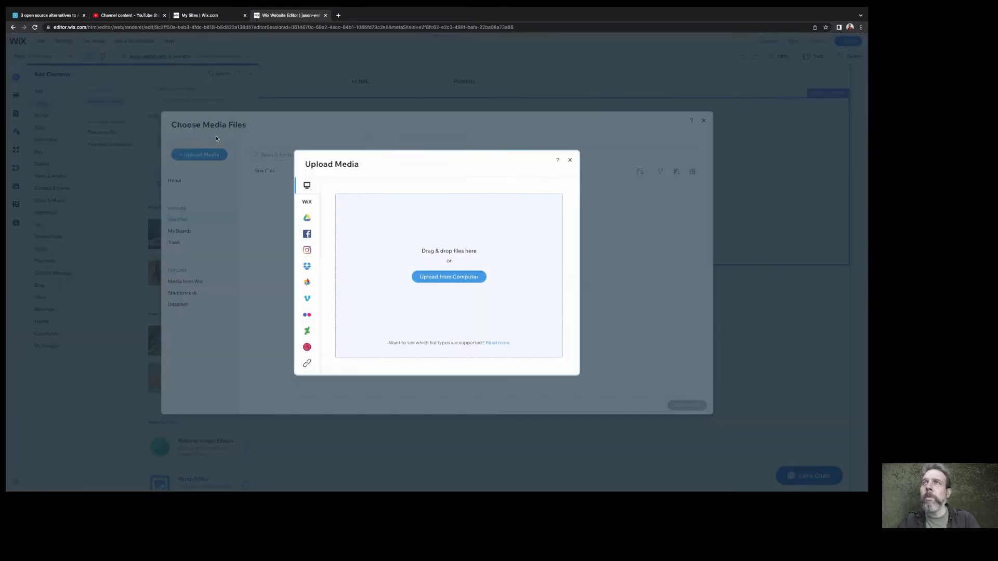
pyautogui.click(460, 279)
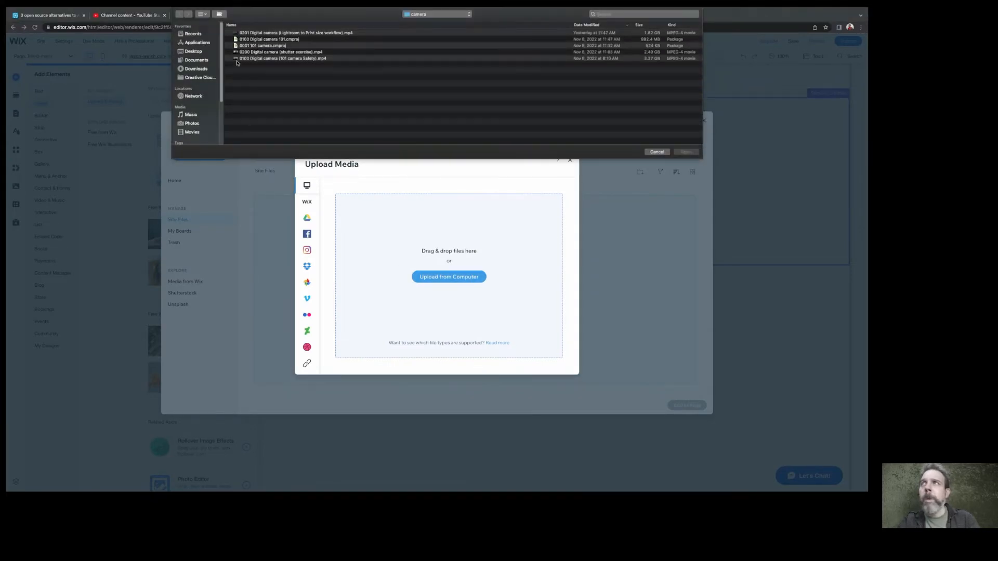
pyautogui.click(197, 52)
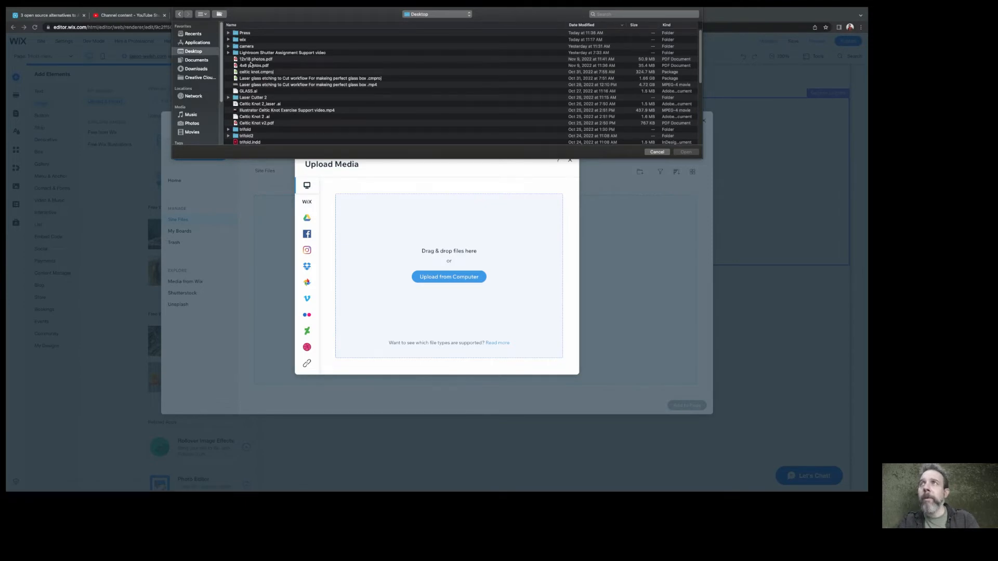
pyautogui.click(250, 61)
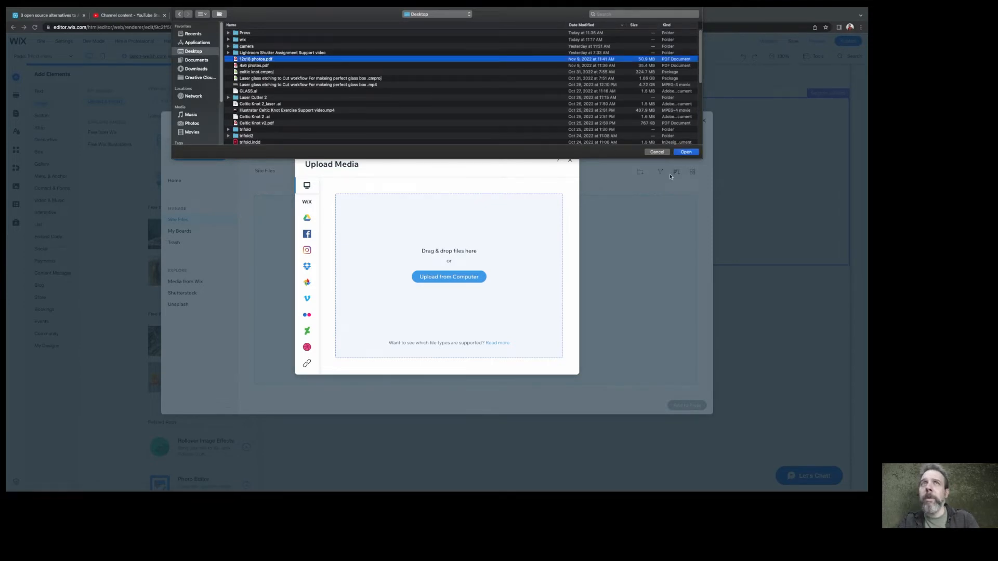
pyautogui.click(686, 153)
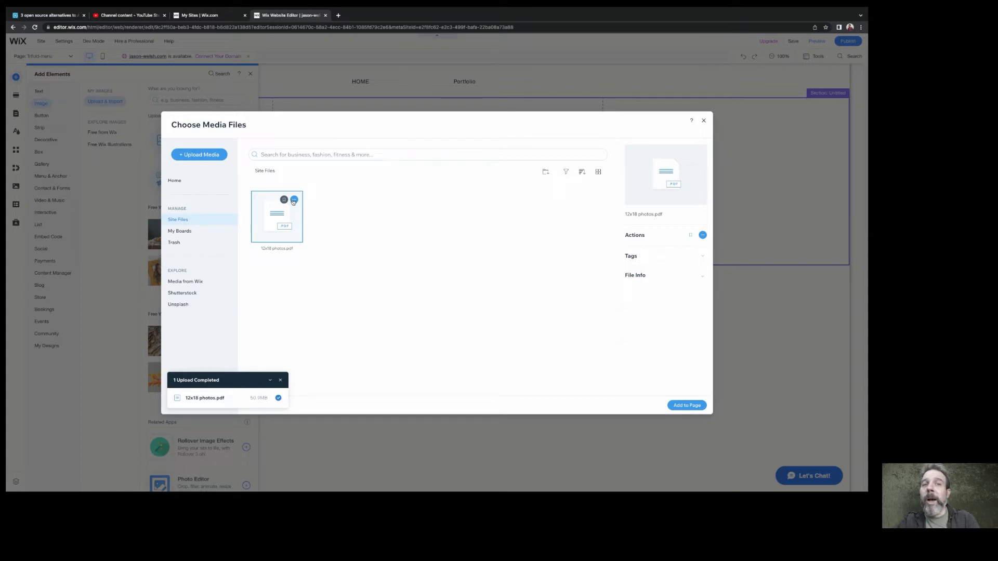
# Copy the URL of the uploaded "12x18 photos.pdf" and close the media chooser without adding the file to the page
pyautogui.click(294, 200)
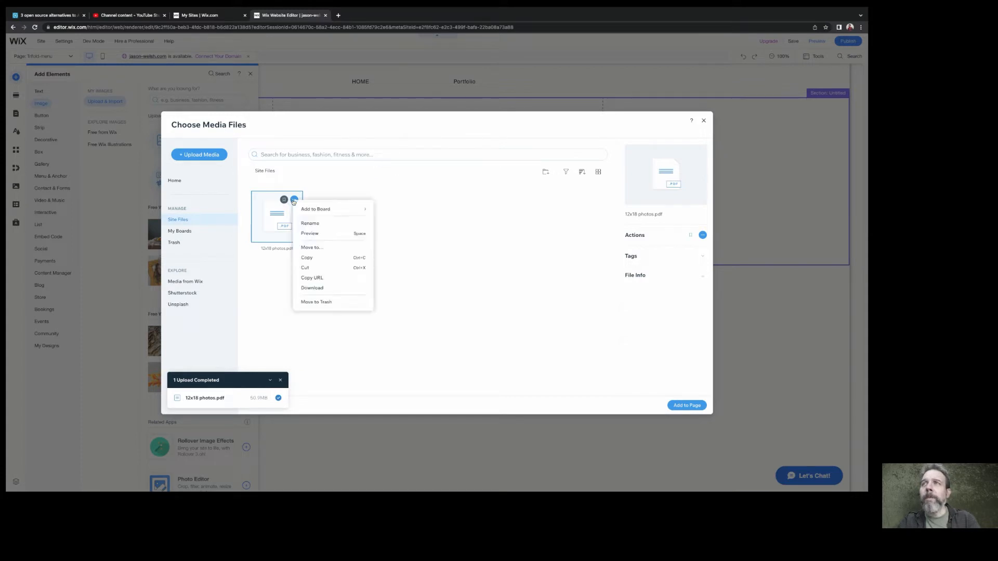
pyautogui.click(322, 279)
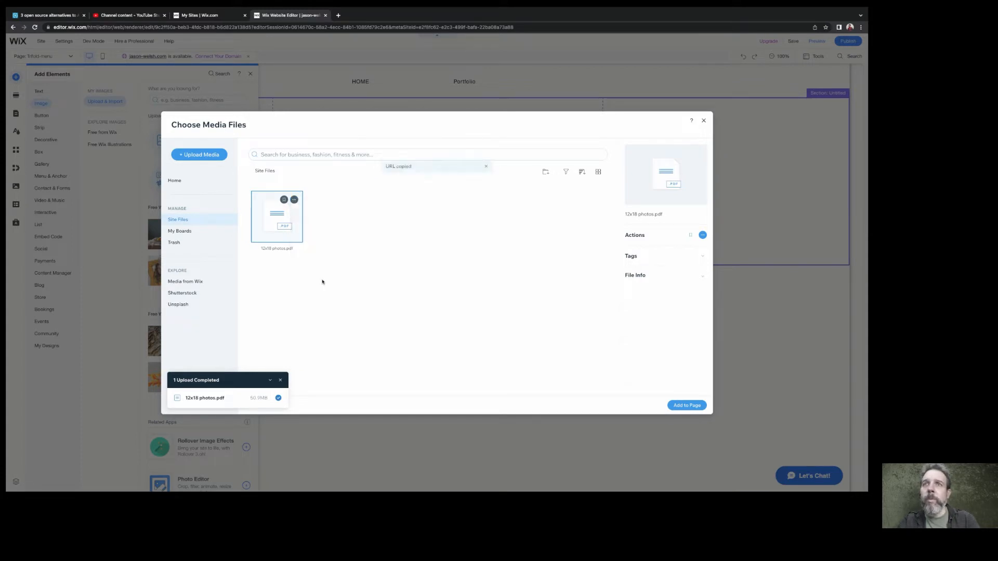
pyautogui.click(703, 122)
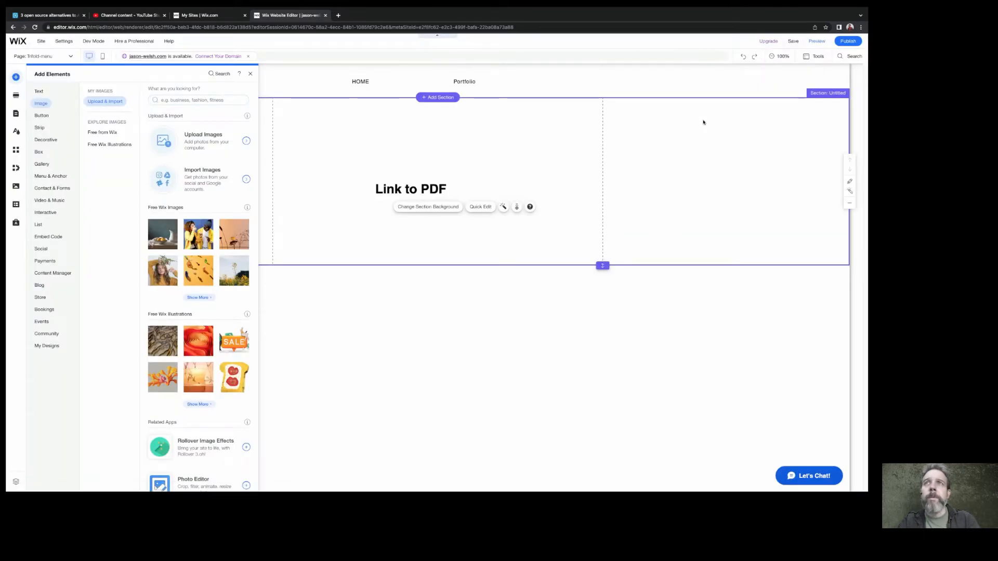
# Link the "Link to PDF" heading to the copied PDF web address, opening in a new window, and close the text settings
pyautogui.doubleClick(397, 192)
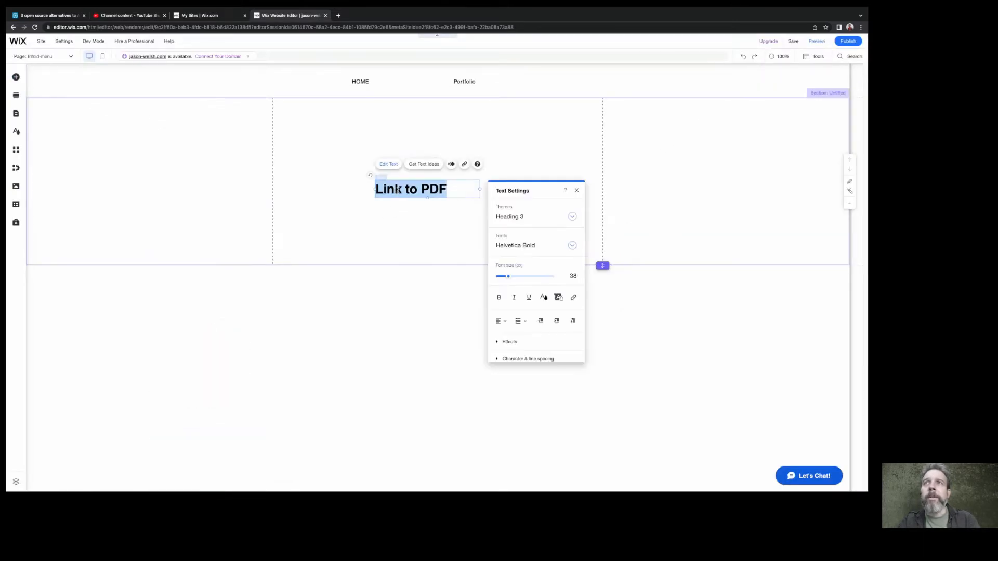
pyautogui.click(574, 298)
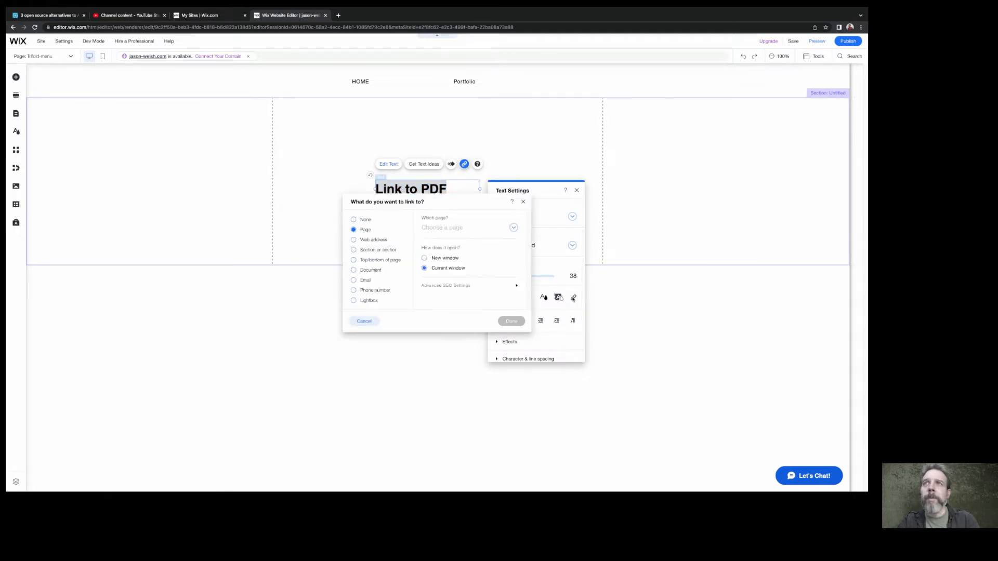
pyautogui.click(365, 241)
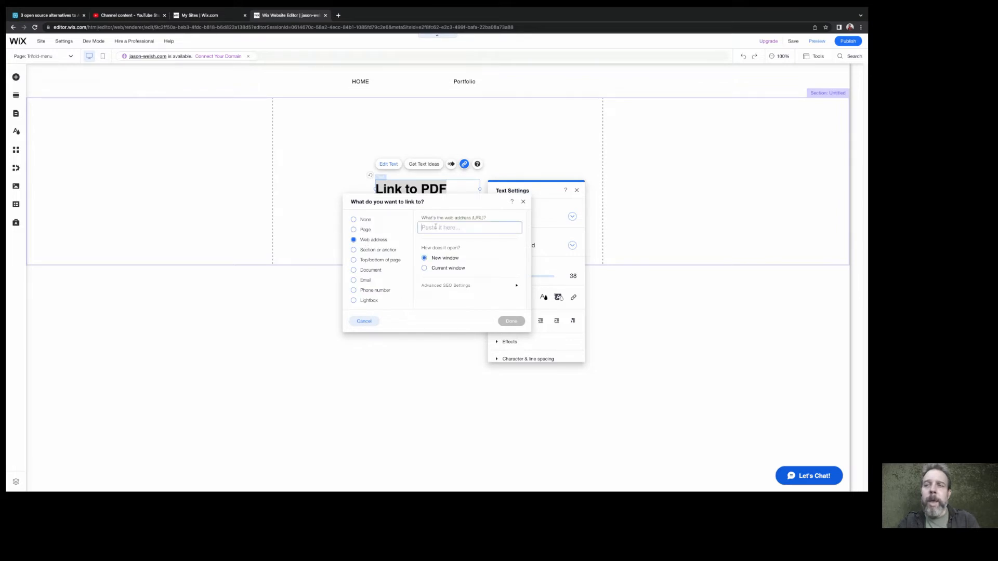
pyautogui.hotkey('ctrl', 'v')
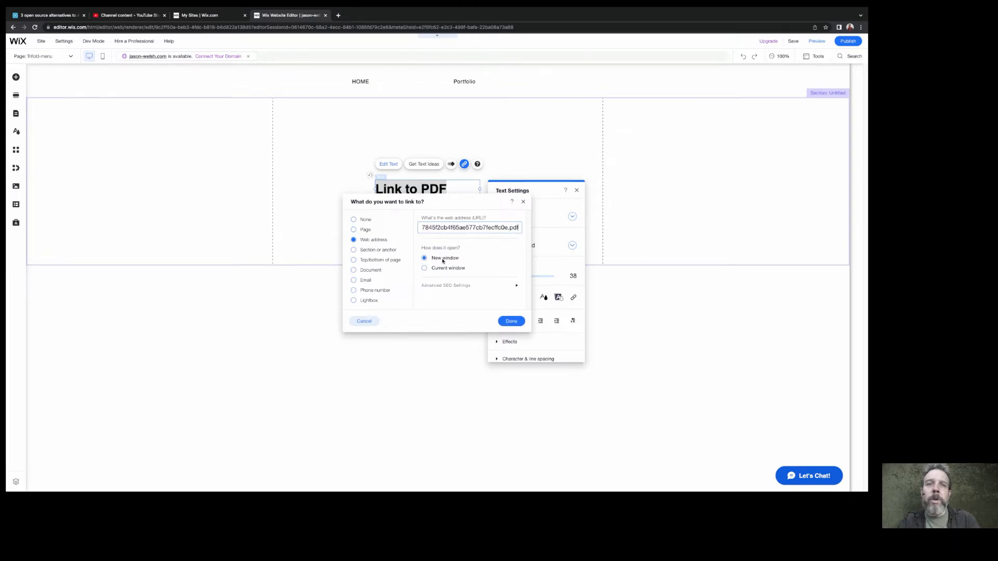
pyautogui.click(511, 321)
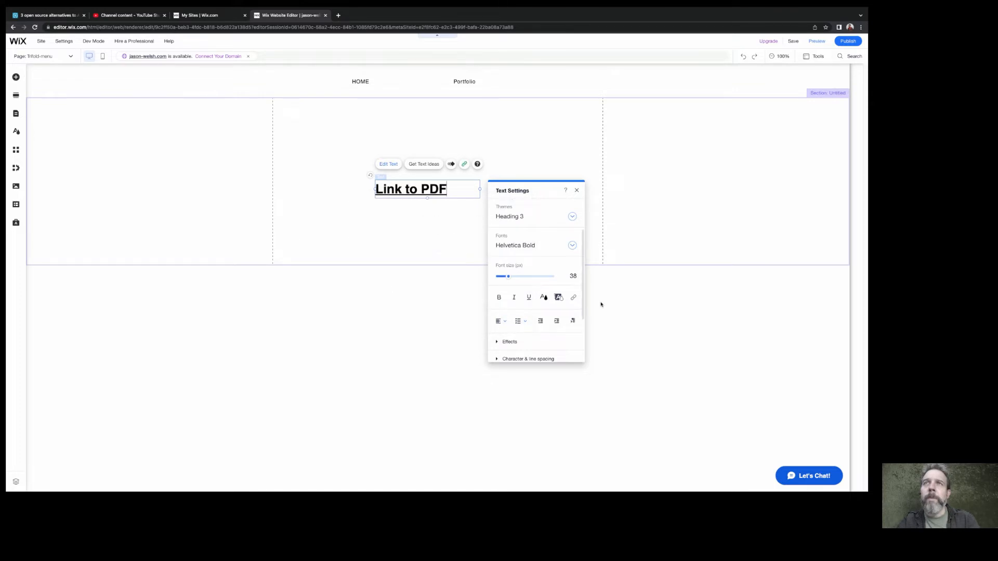
pyautogui.click(575, 191)
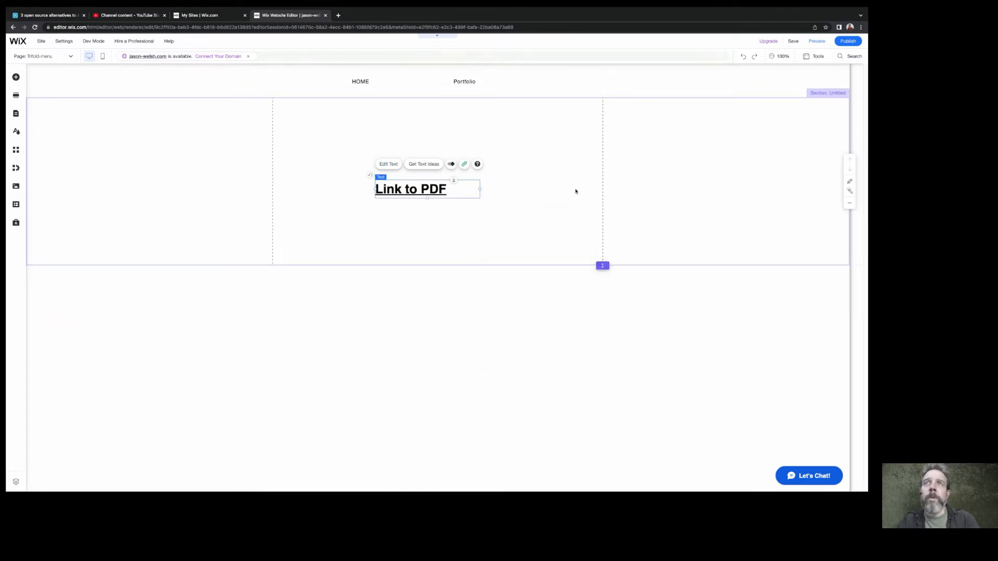
# Save the site, publish the changes and open the live site
pyautogui.click(790, 42)
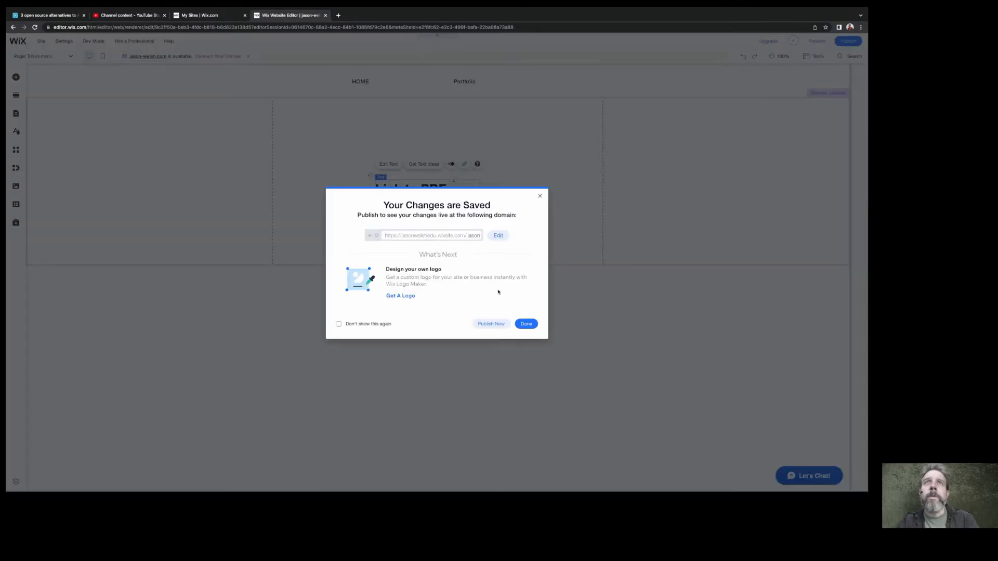
pyautogui.click(492, 324)
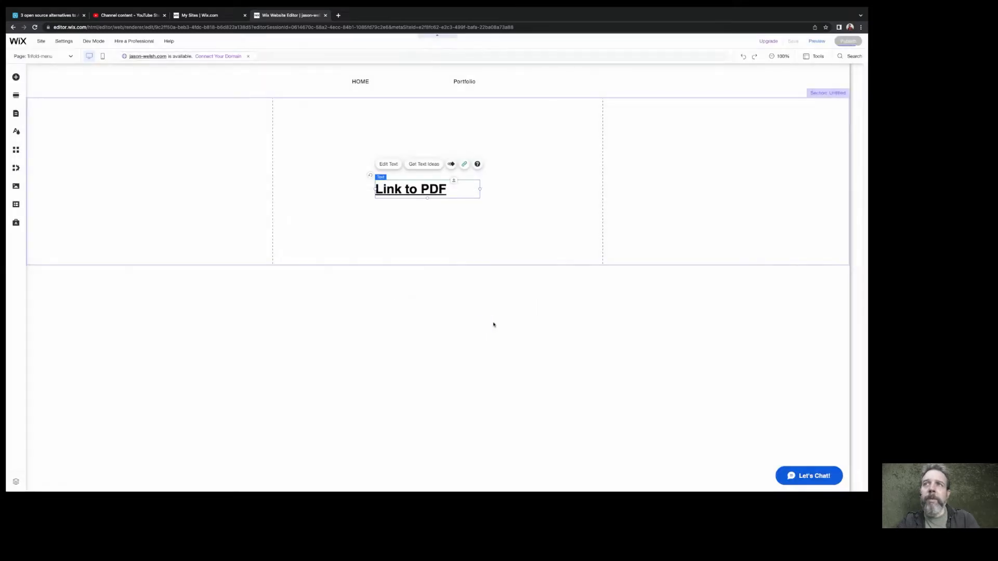
pyautogui.click(485, 235)
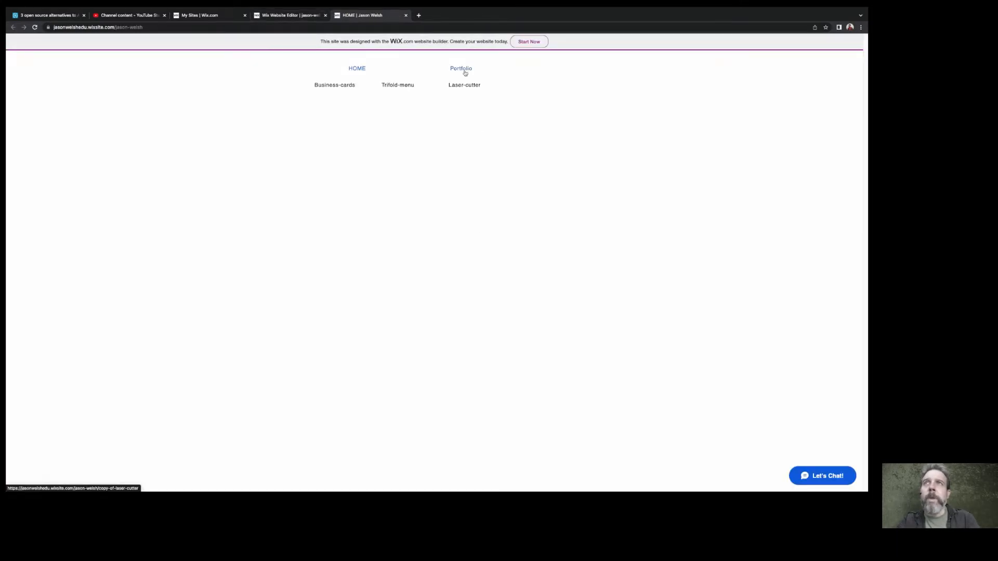
# Check the Laser-cutter, Trifold-menu, Business-cards and Portfolio pages on the live site
pyautogui.click(464, 86)
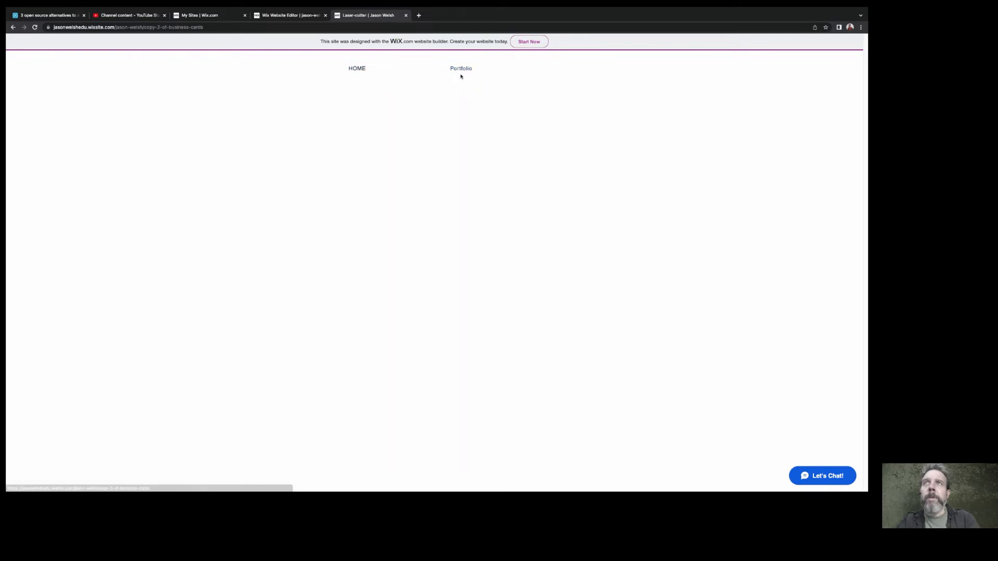
pyautogui.click(404, 88)
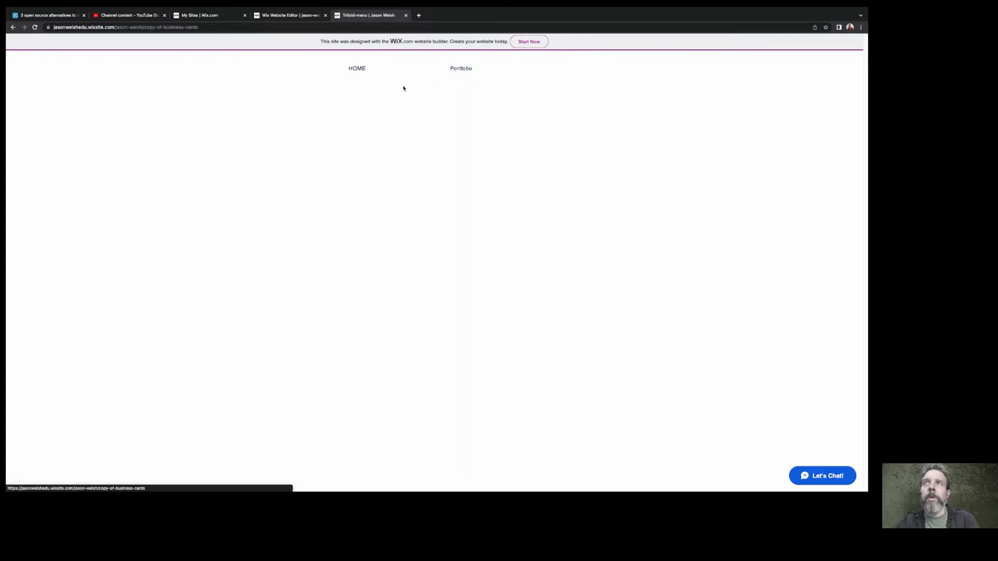
pyautogui.moveTo(458, 73)
pyautogui.click(342, 86)
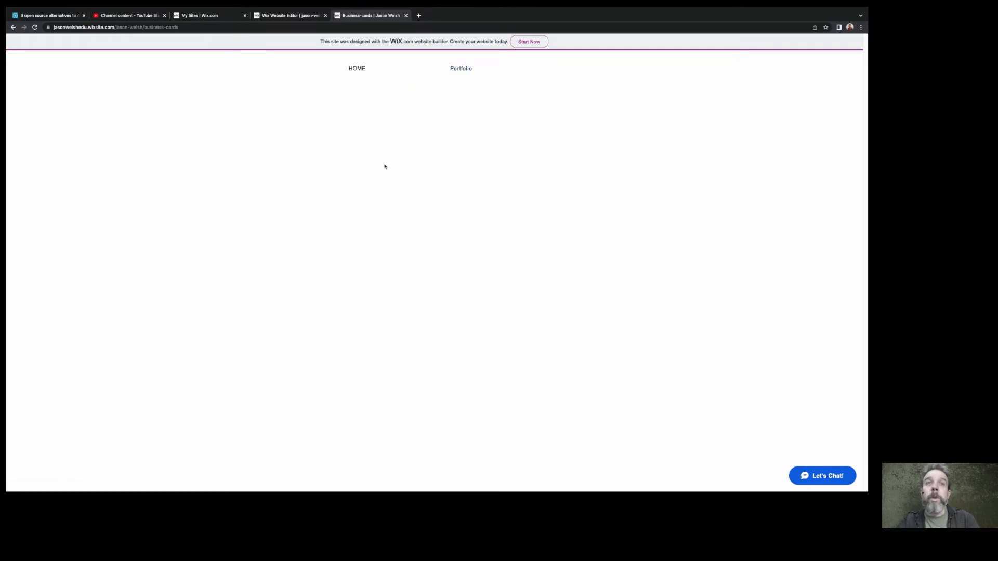
pyautogui.click(455, 73)
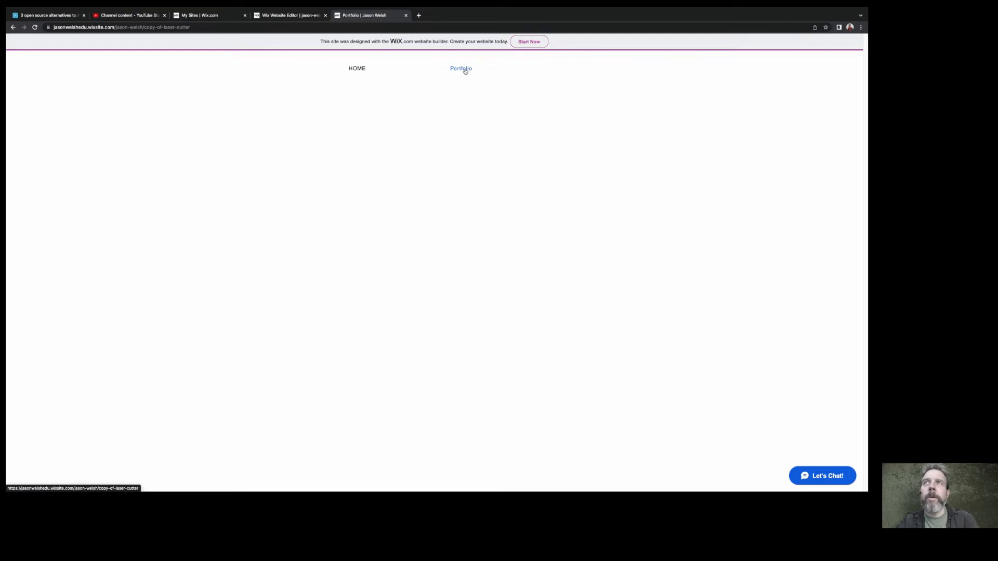
# Open the live Trifold-menu page and follow its "Link to PDF" heading to test the link
pyautogui.moveTo(463, 70)
pyautogui.click(400, 85)
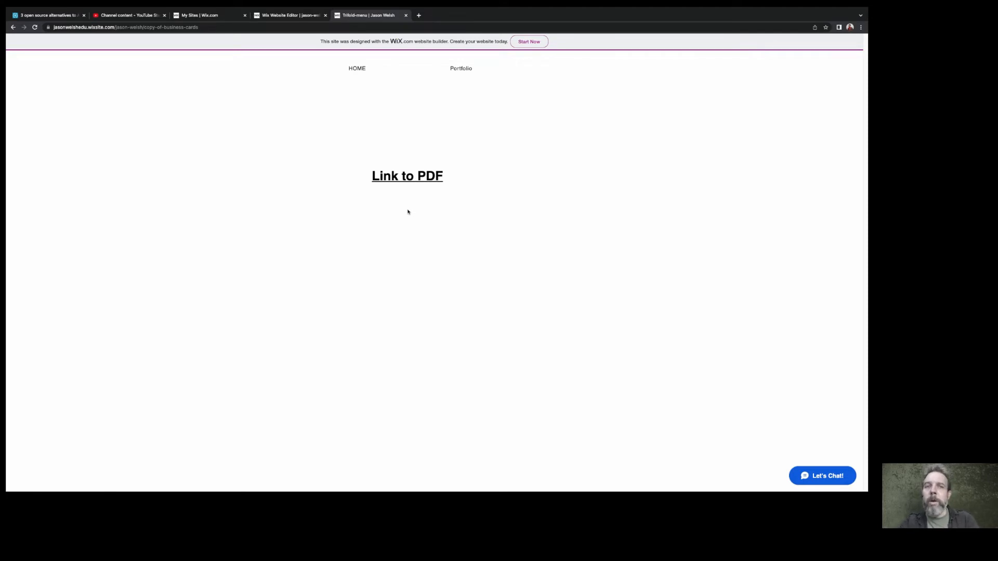
pyautogui.click(397, 178)
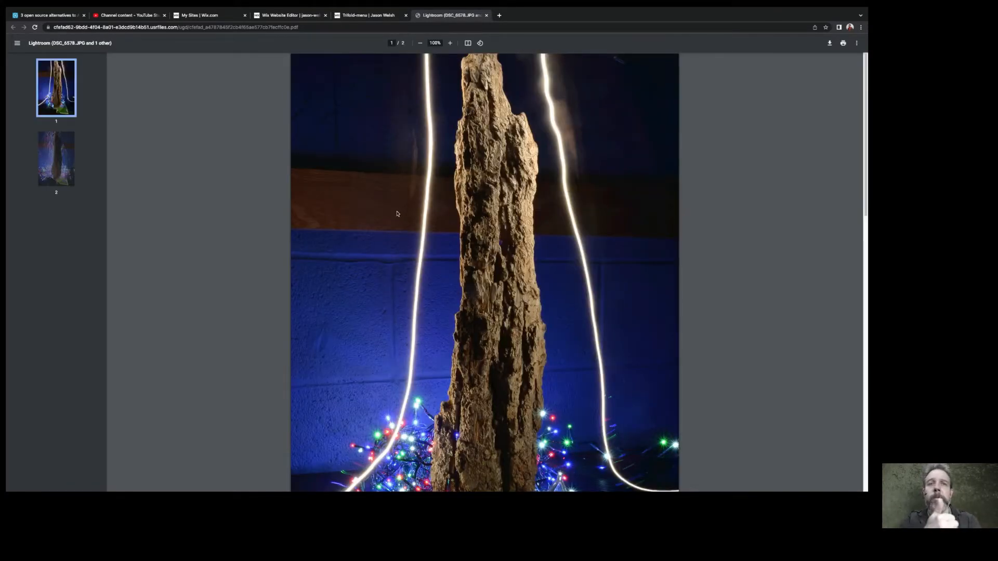
# Return to the Wix Website Editor and dismiss the publishing confirmation
pyautogui.moveTo(598, 491)
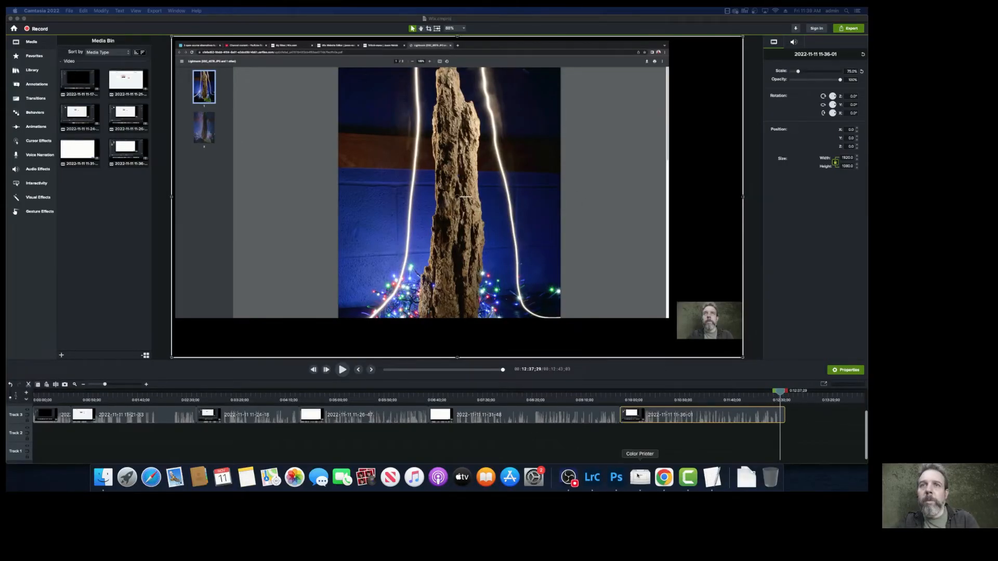
pyautogui.click(659, 470)
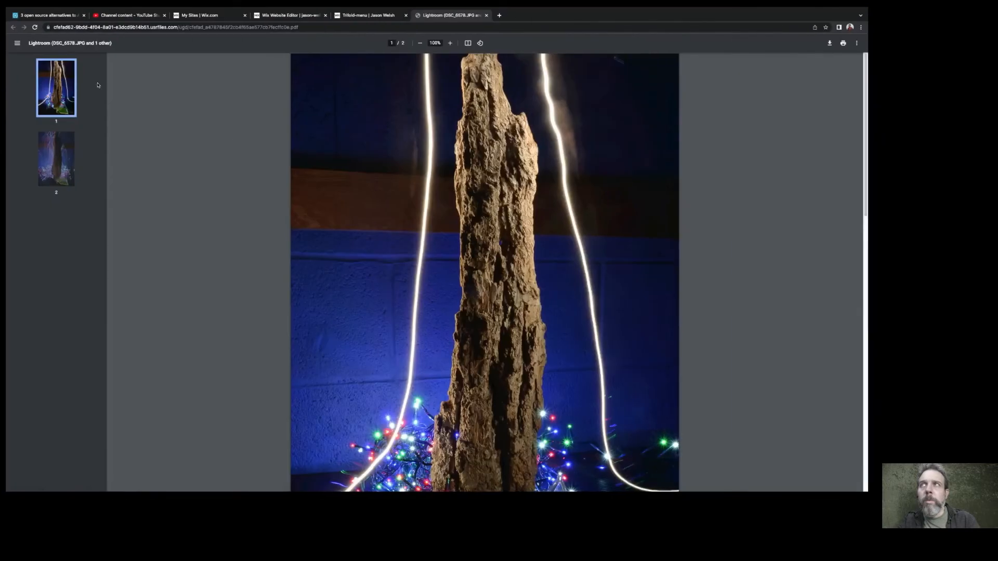
pyautogui.click(376, 16)
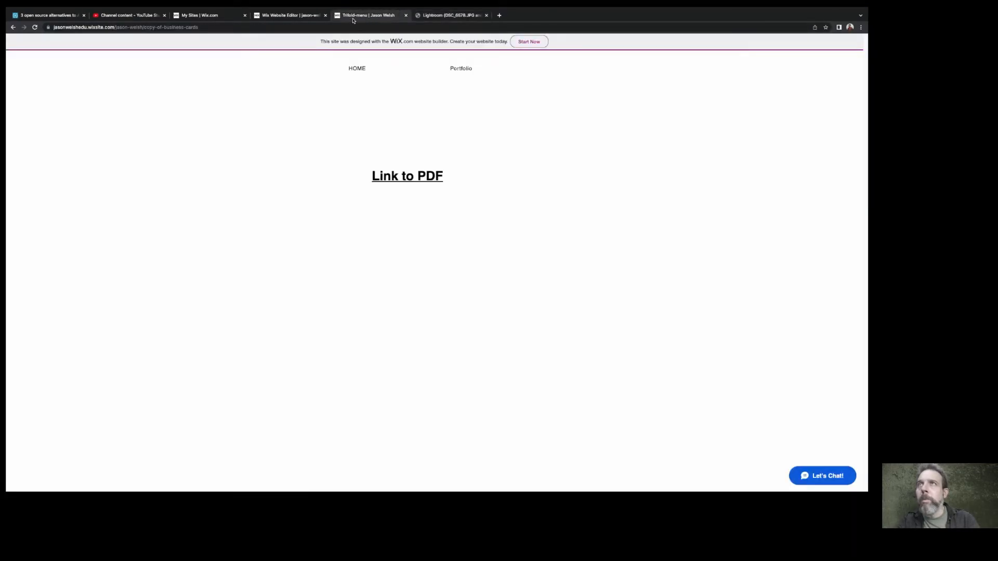
pyautogui.click(291, 15)
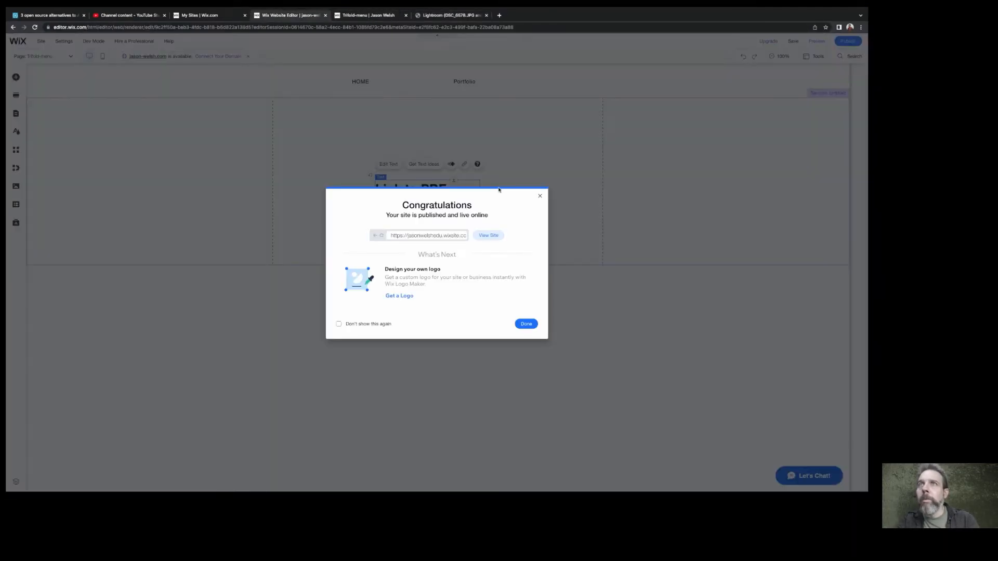
pyautogui.click(540, 196)
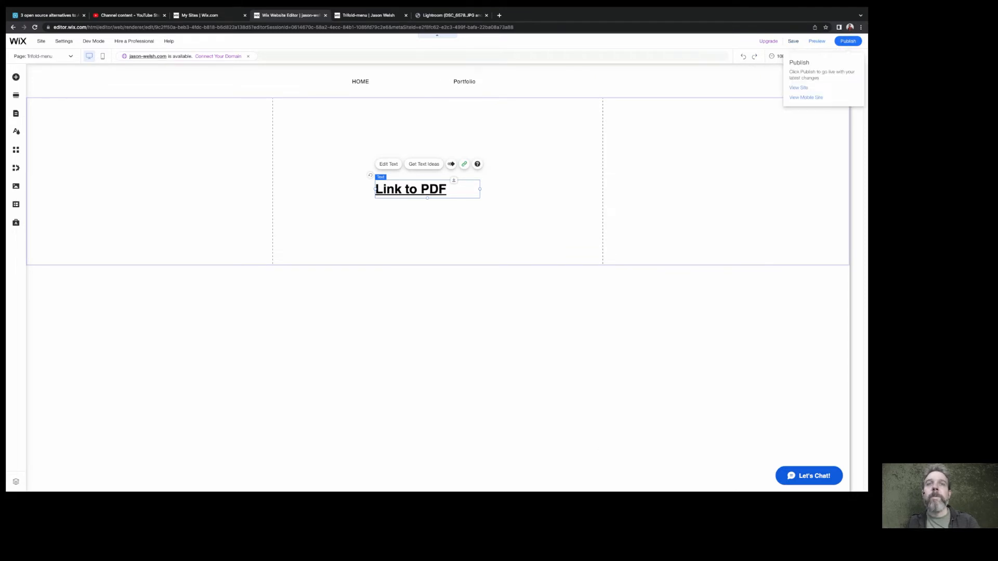
pyautogui.click(575, 483)
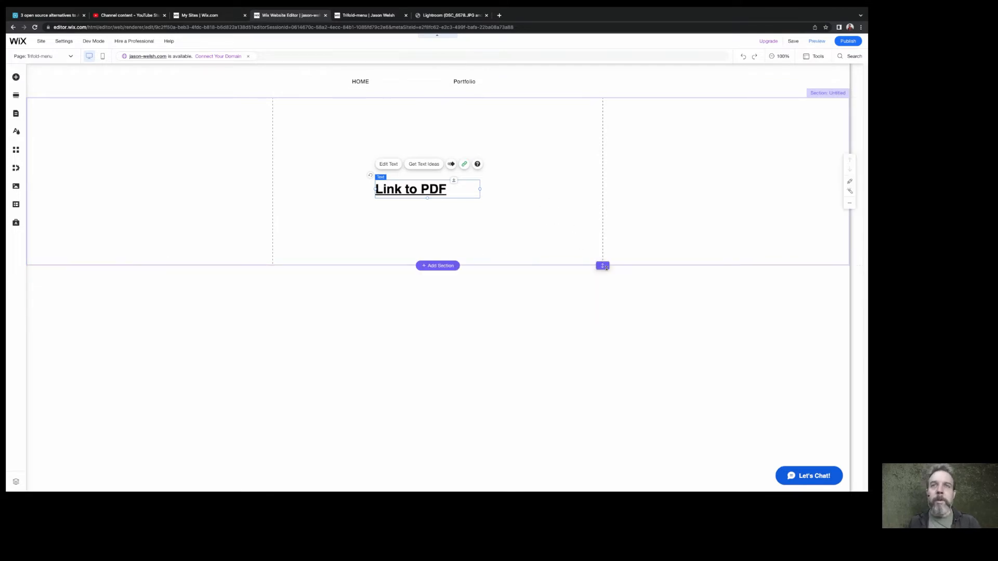
# Extend the Trifold-menu page section downward to more than twice its height and move the "Link to PDF" heading near the section's top
pyautogui.moveTo(603, 265); pyautogui.dragTo(603, 486)
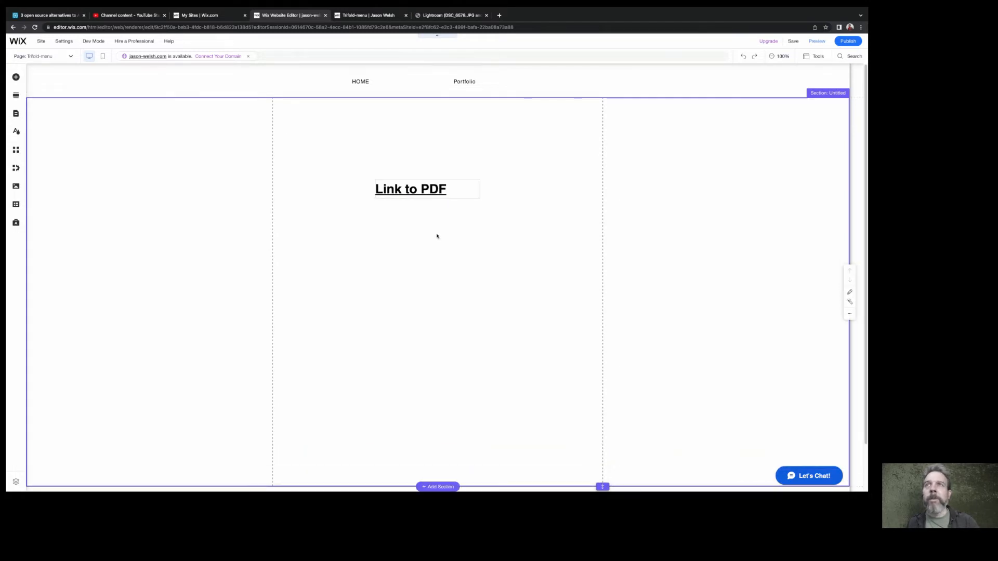
pyautogui.click(404, 188)
pyautogui.moveTo(385, 176); pyautogui.dragTo(402, 126)
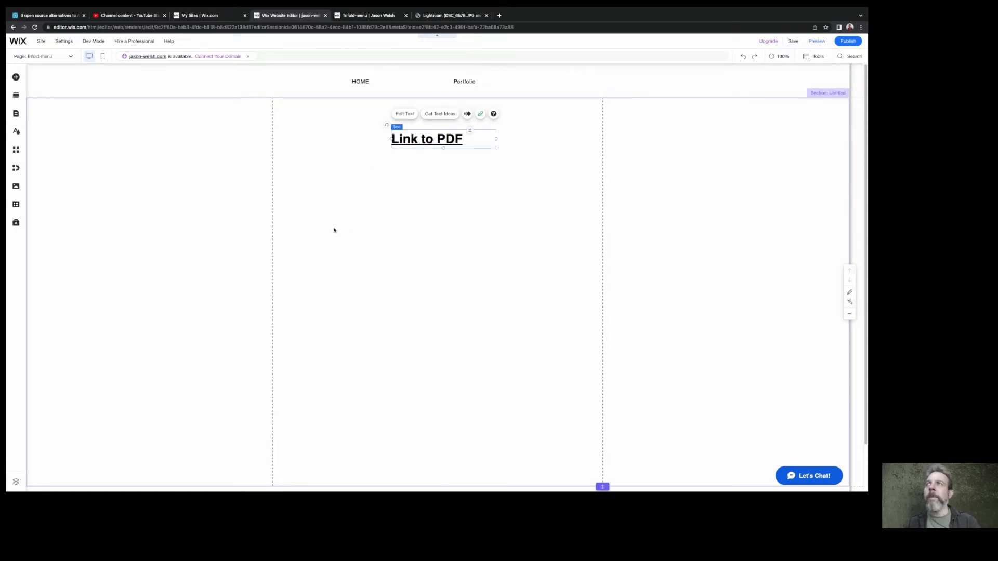
# Find the PDF Viewer app by searching the Wix App Market for "pdf" and add it to the site
pyautogui.click(15, 78)
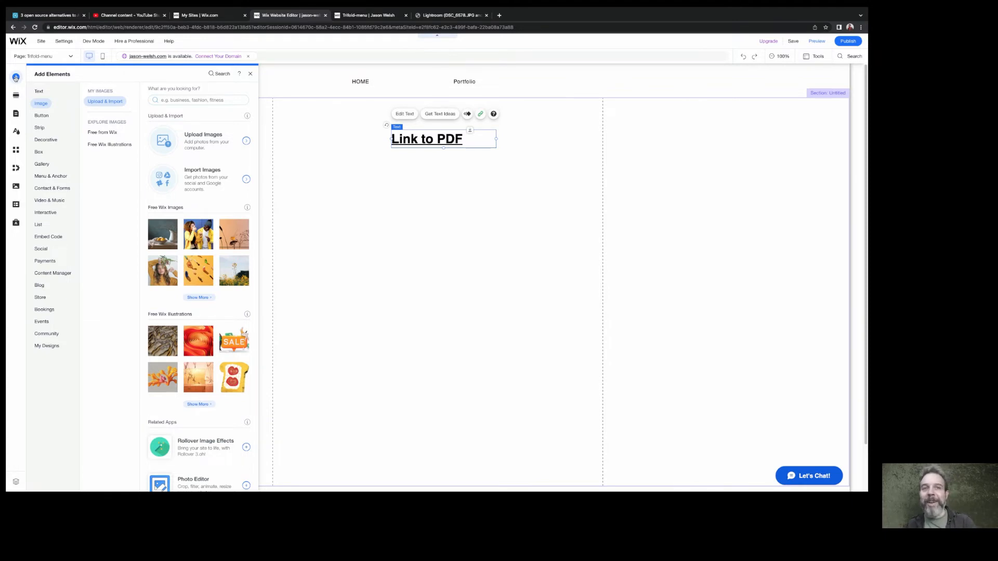
pyautogui.click(16, 151)
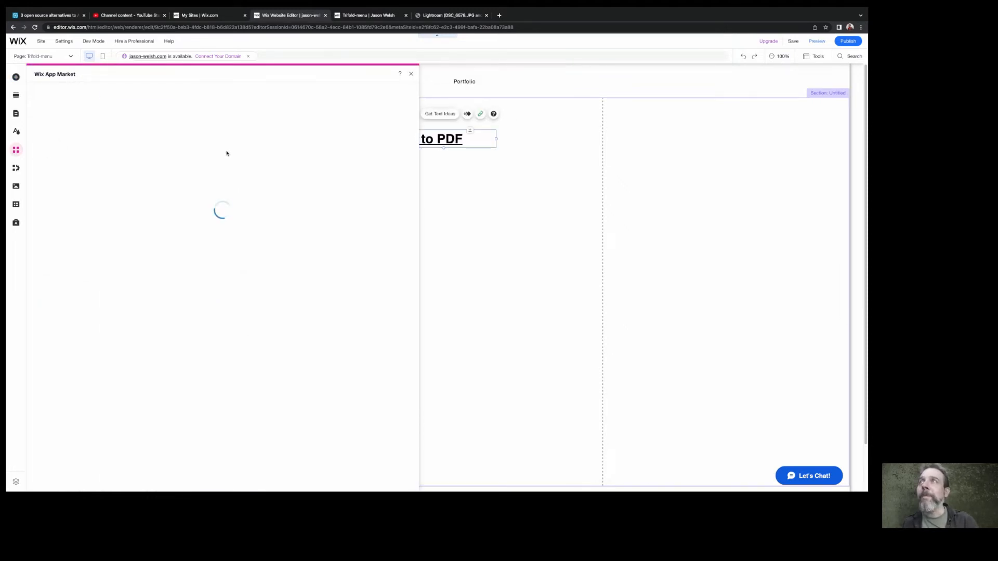
pyautogui.click(65, 93)
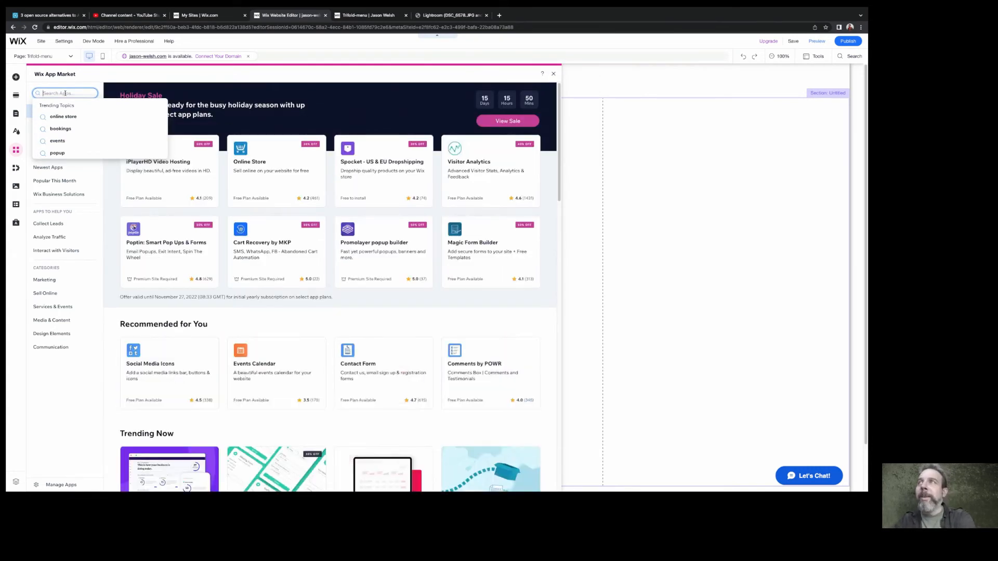
pyautogui.write('pdf')
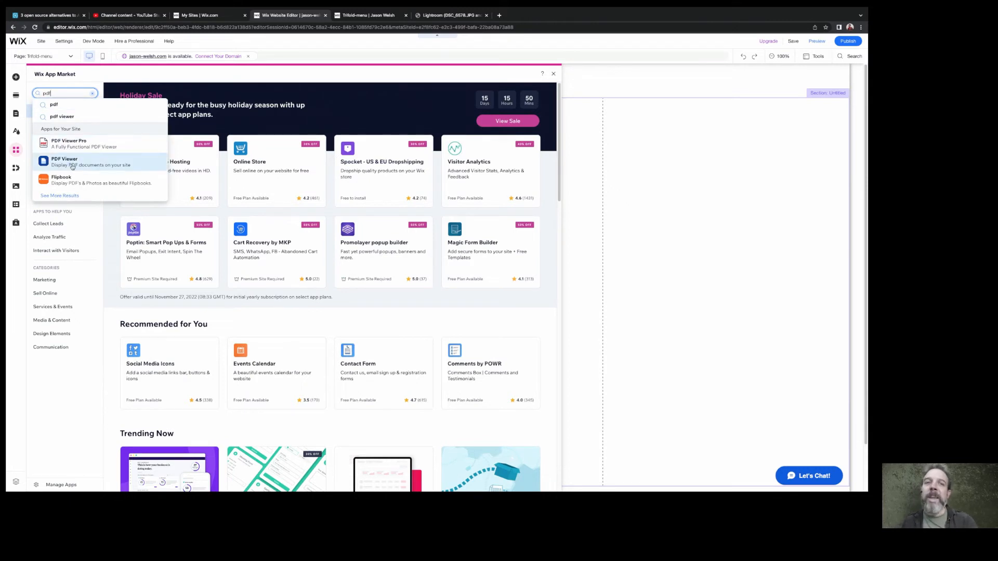
pyautogui.click(72, 164)
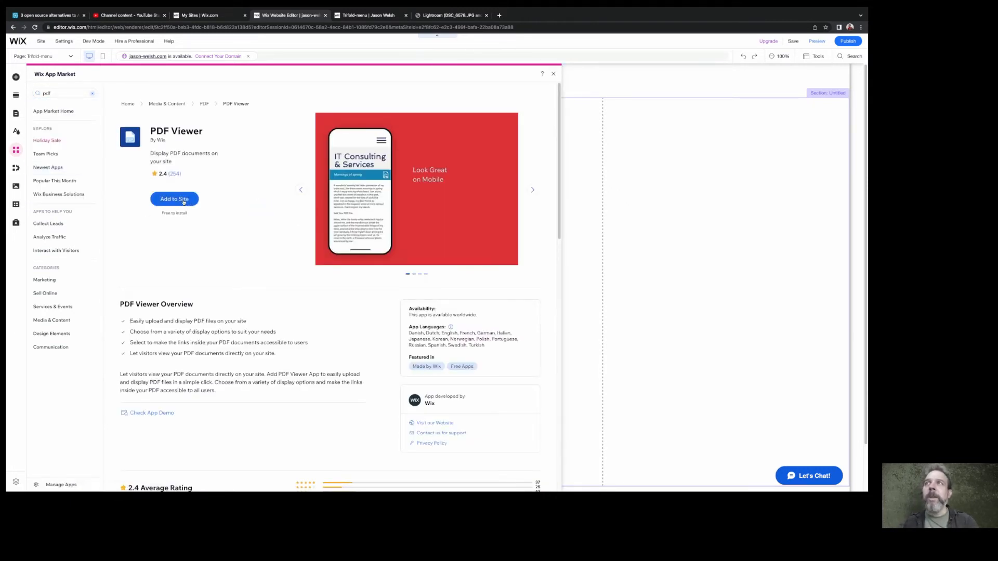
pyautogui.click(183, 201)
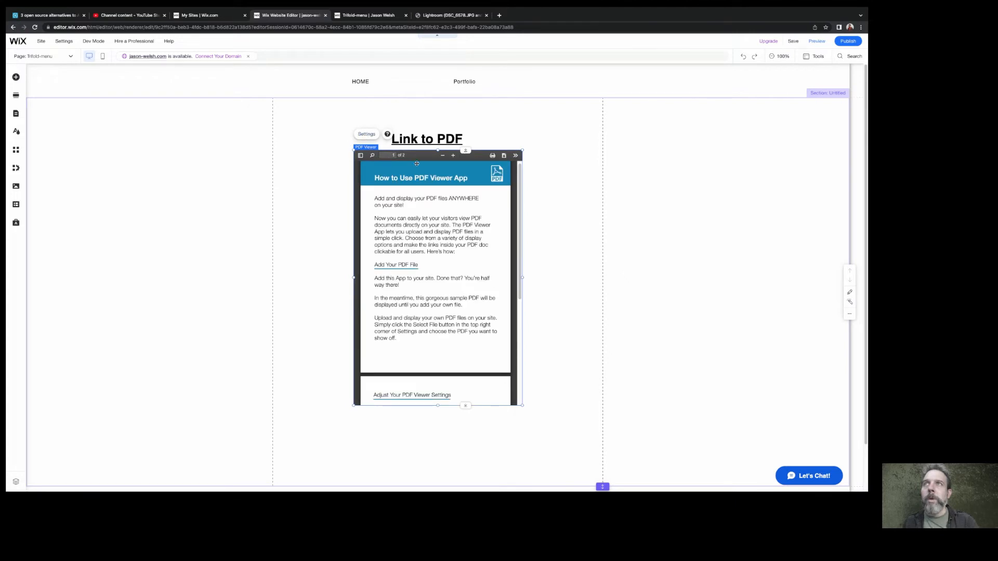
# Move the PDF viewer down to leave a gap below the "Link to PDF" heading and shorten it slightly
pyautogui.moveTo(417, 155); pyautogui.dragTo(433, 217)
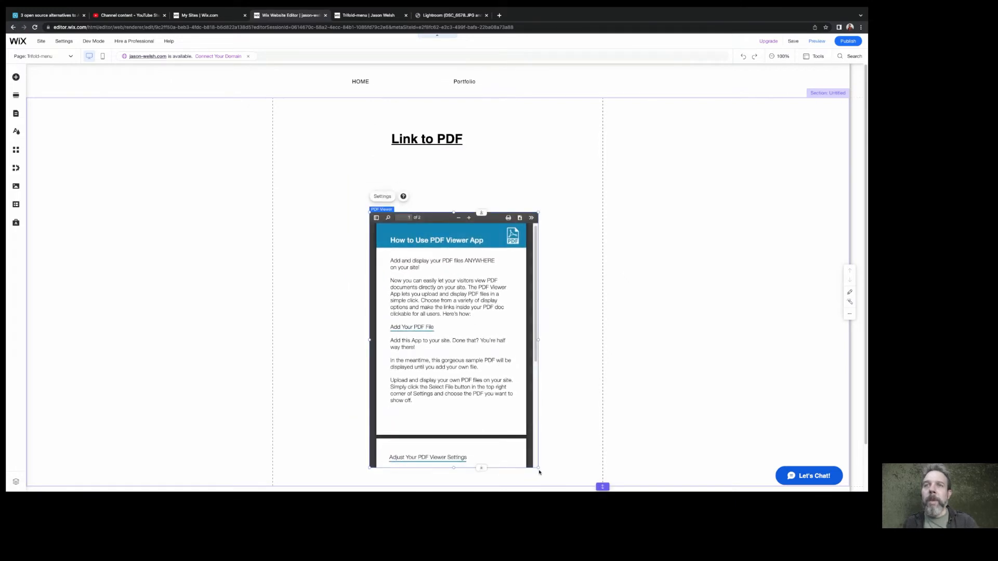
pyautogui.moveTo(539, 472); pyautogui.dragTo(537, 436)
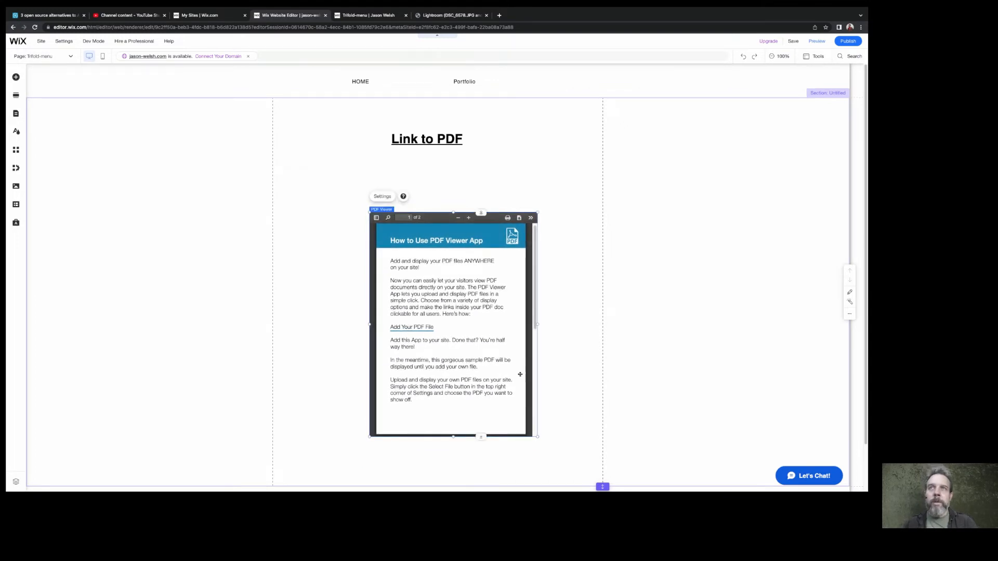
# Extend the Trifold-menu page section downward until the empty space below the PDF viewer exceeds the viewer's height
pyautogui.scroll(-1, 451, 343)
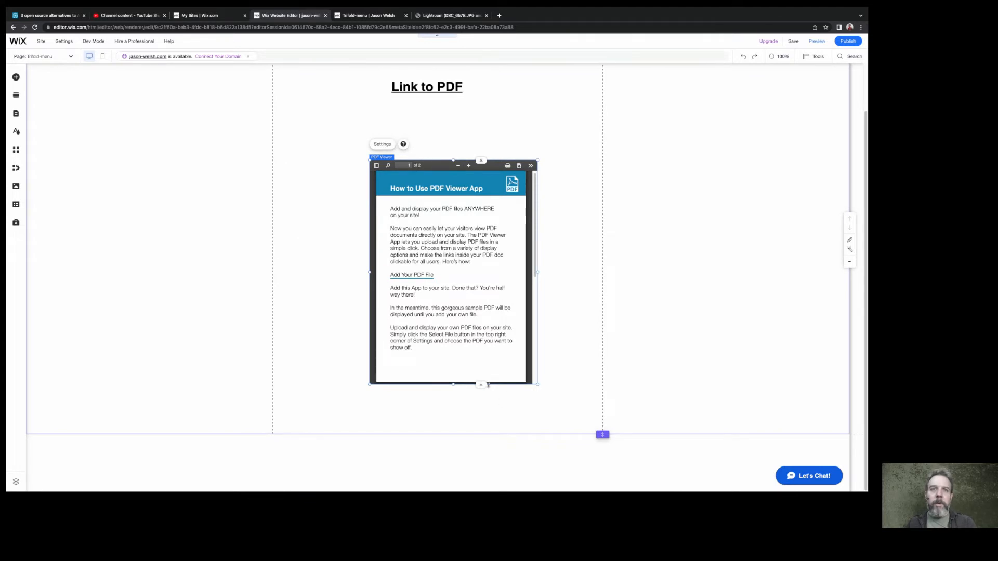
pyautogui.moveTo(602, 434); pyautogui.dragTo(602, 489)
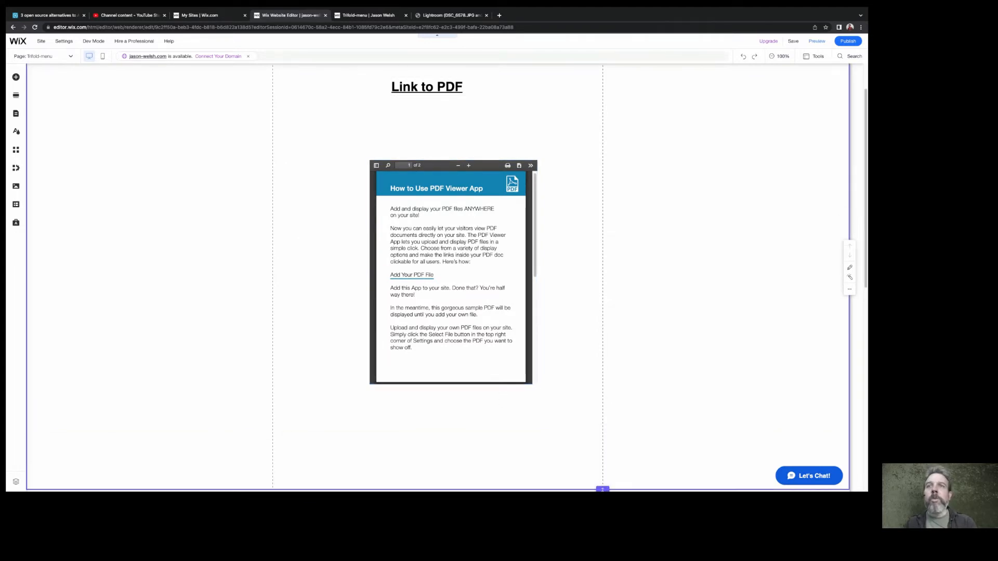
pyautogui.scroll(-1, 586, 395)
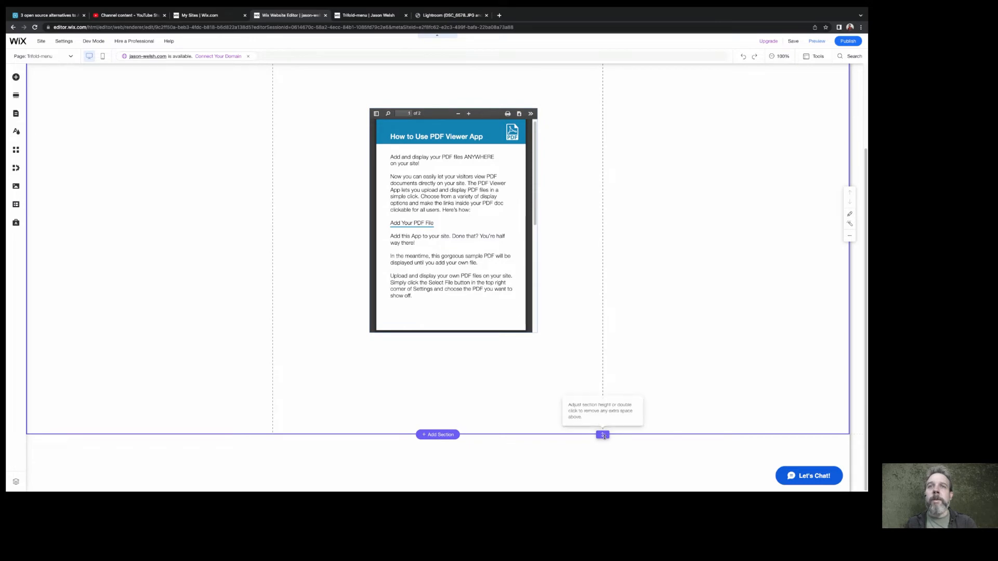
pyautogui.scroll(-1, 586, 385)
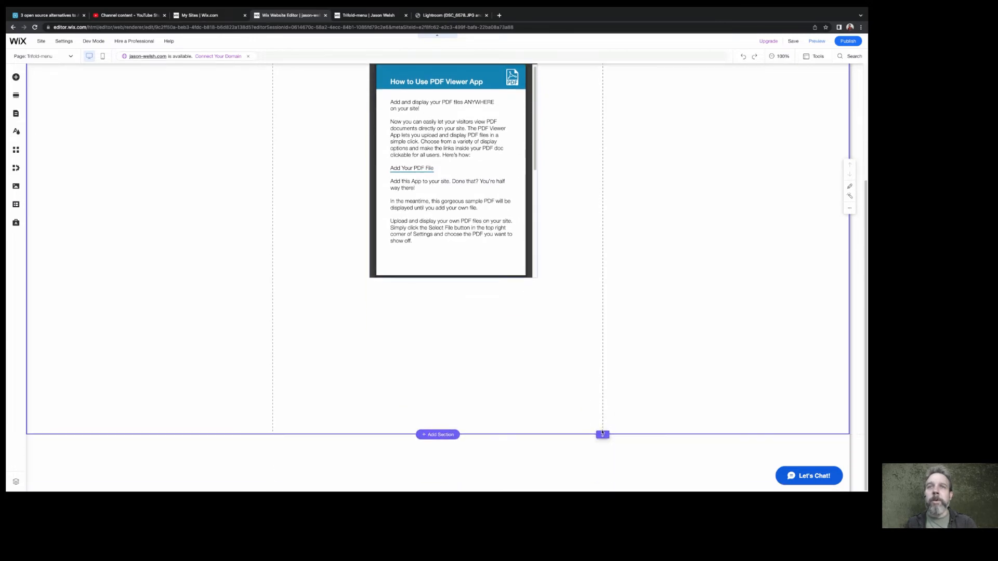
pyautogui.moveTo(602, 434); pyautogui.dragTo(602, 485)
pyautogui.scroll(-1, 598, 381)
pyautogui.scroll(-1, 598, 381)
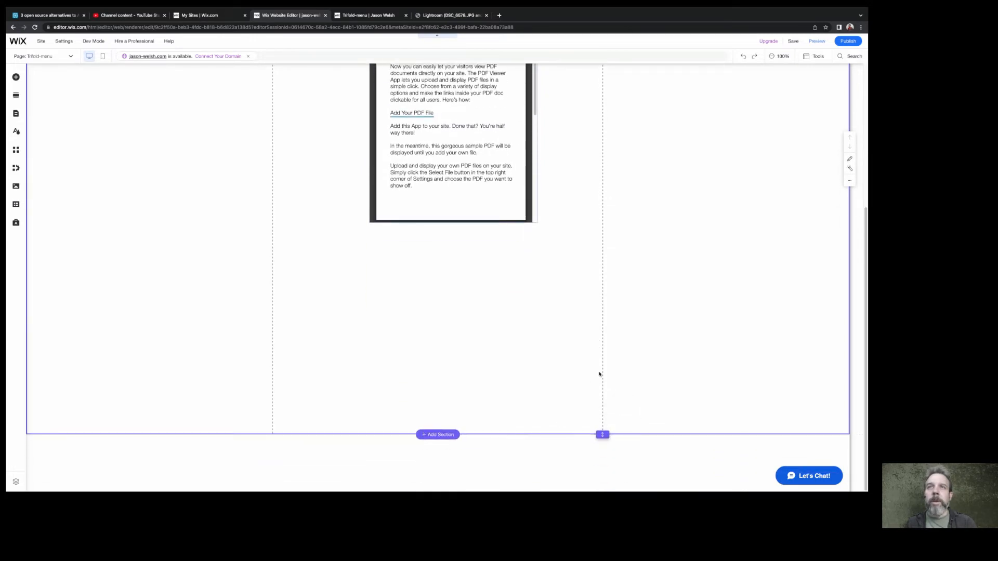
pyautogui.moveTo(602, 433); pyautogui.dragTo(602, 489)
pyautogui.scroll(-1, 490, 251)
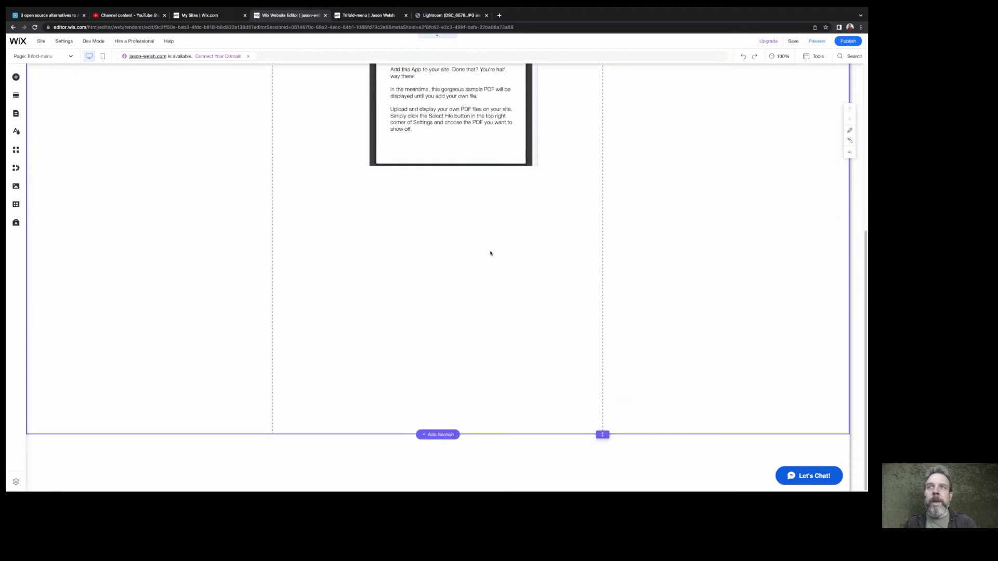
# Stretch the PDF viewer's lower edge down to about double its height so both pages of the sample PDF fit
pyautogui.click(450, 164)
pyautogui.moveTo(451, 165); pyautogui.dragTo(453, 393)
pyautogui.scroll(4, 453, 234)
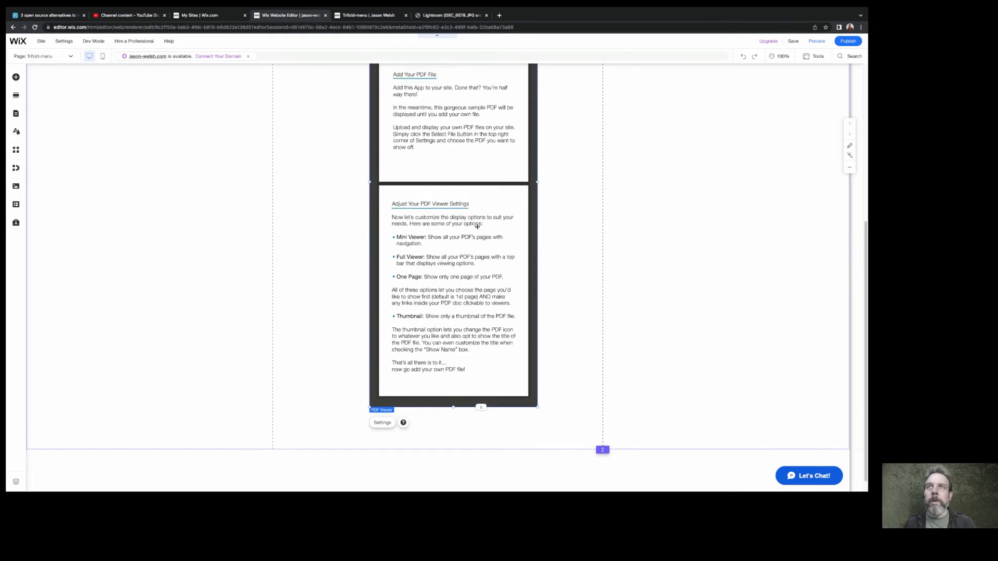
pyautogui.scroll(-4, 474, 223)
pyautogui.scroll(1, 490, 239)
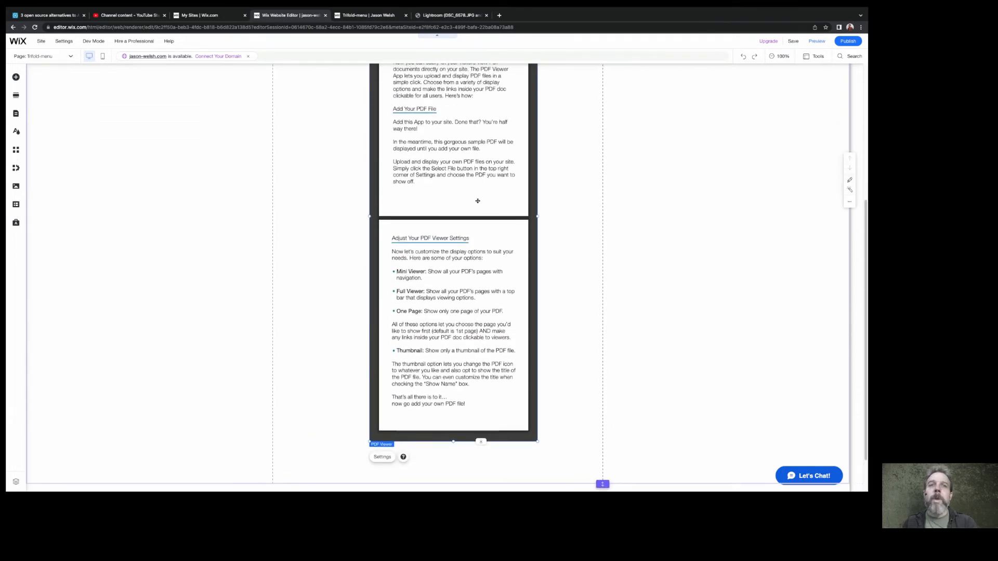
# Connect the site file "12x18 photos.pdf" to the PDF viewer as its displayed document
pyautogui.scroll(3, 474, 198)
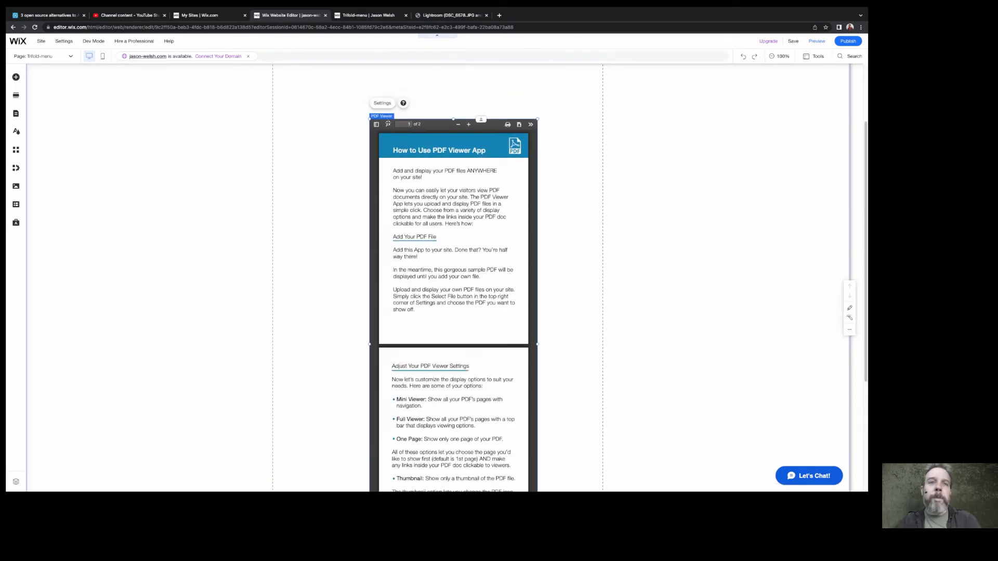
pyautogui.click(386, 105)
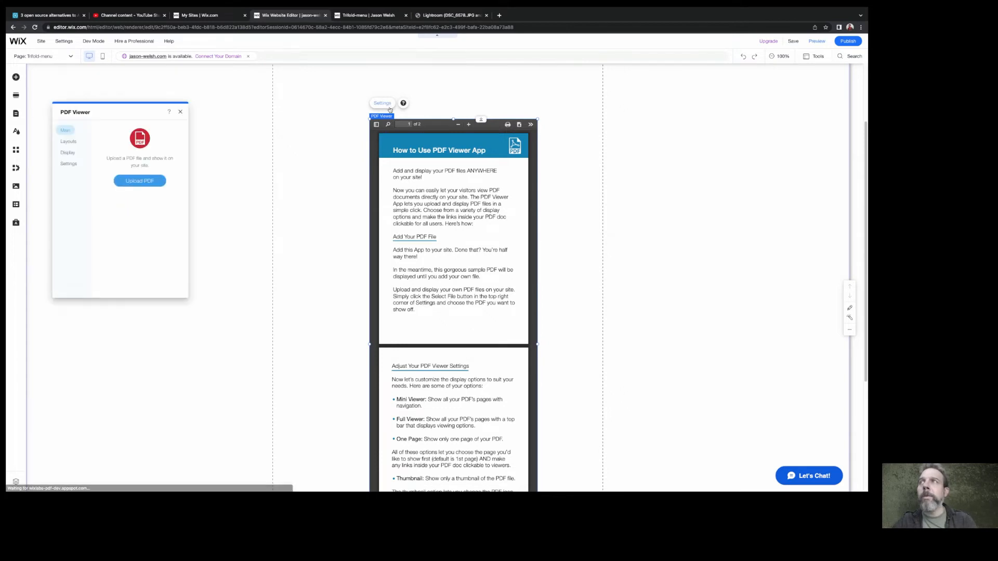
pyautogui.click(138, 185)
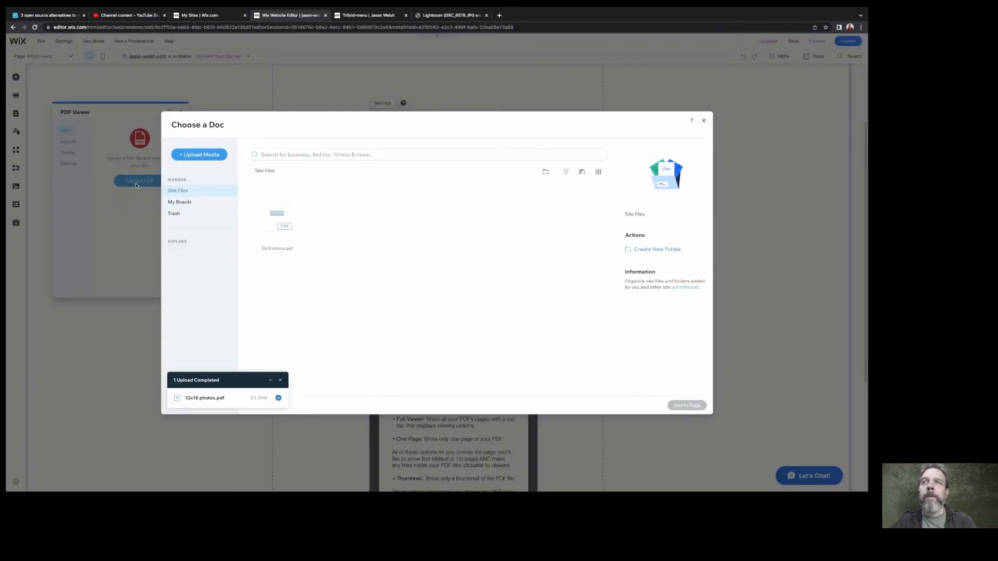
pyautogui.click(283, 213)
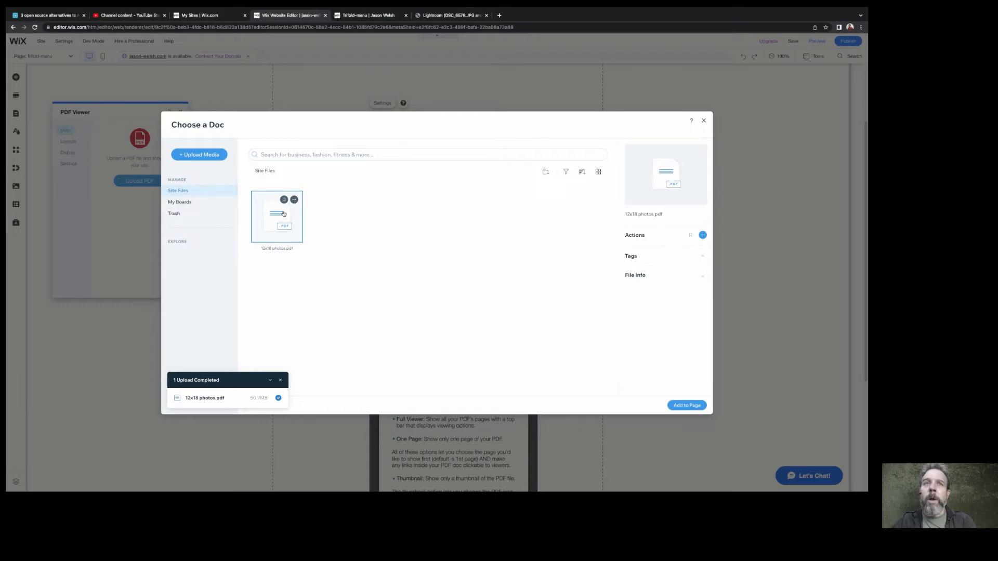
pyautogui.click(687, 404)
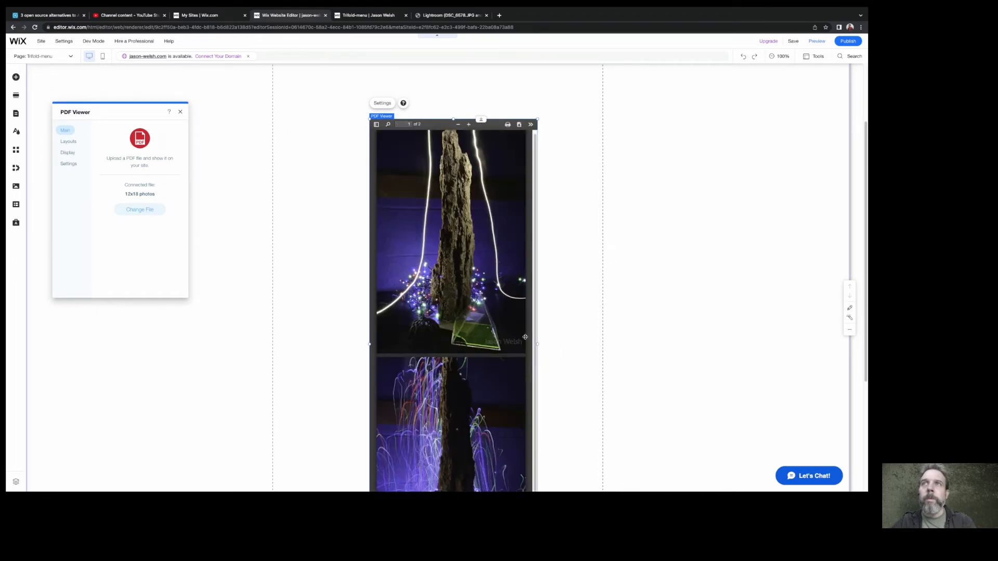
# Shift the PDF viewer toward the right edge of the content column and move the "Link to PDF" heading closer above it
pyautogui.scroll(-3, 525, 337)
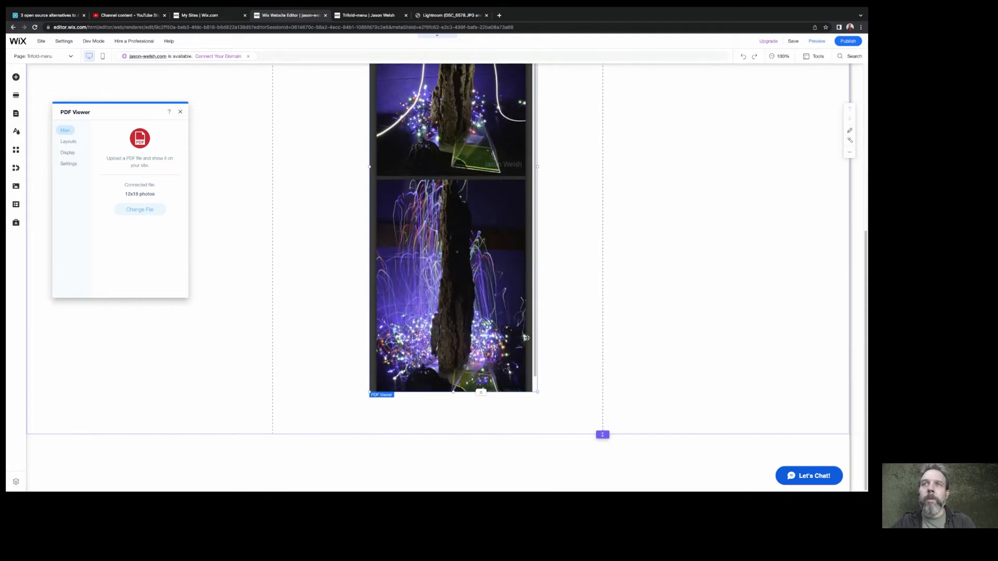
pyautogui.scroll(2, 526, 337)
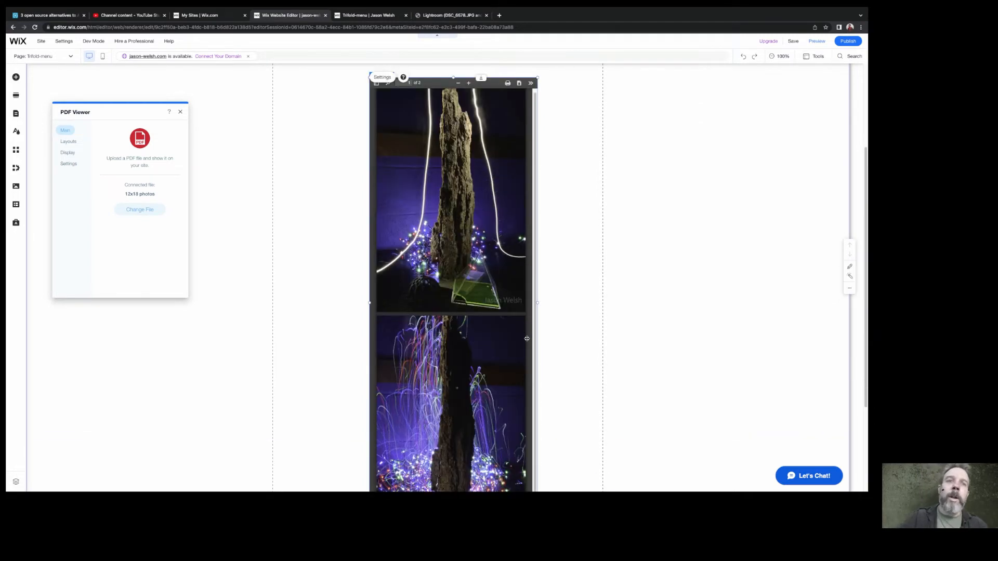
pyautogui.scroll(2, 525, 337)
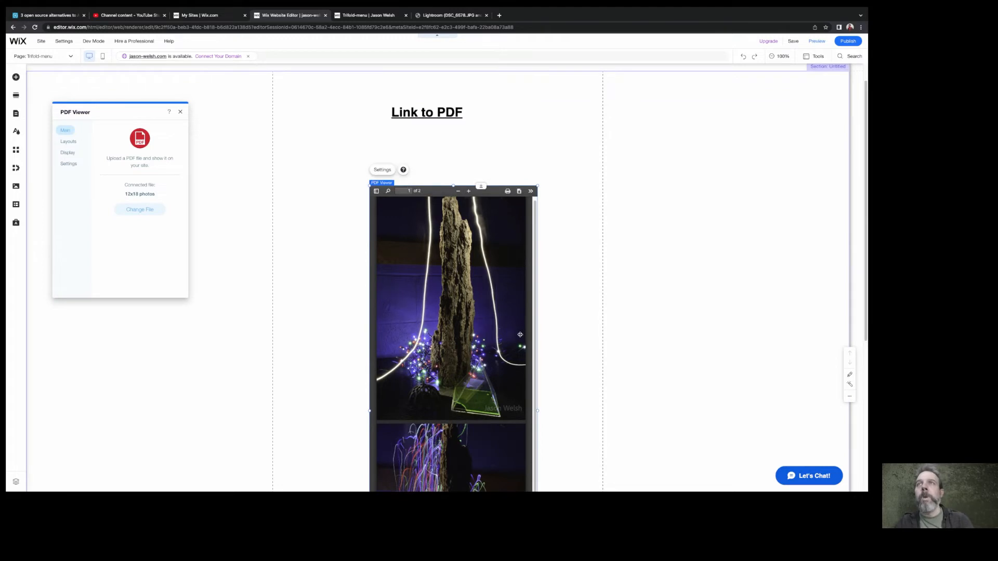
pyautogui.moveTo(427, 192); pyautogui.dragTo(478, 183)
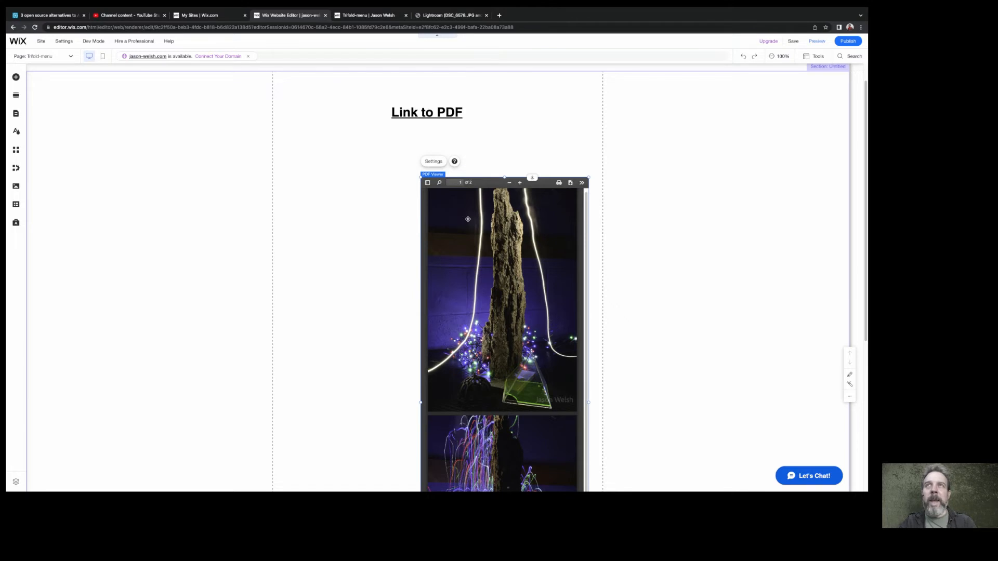
pyautogui.click(424, 112)
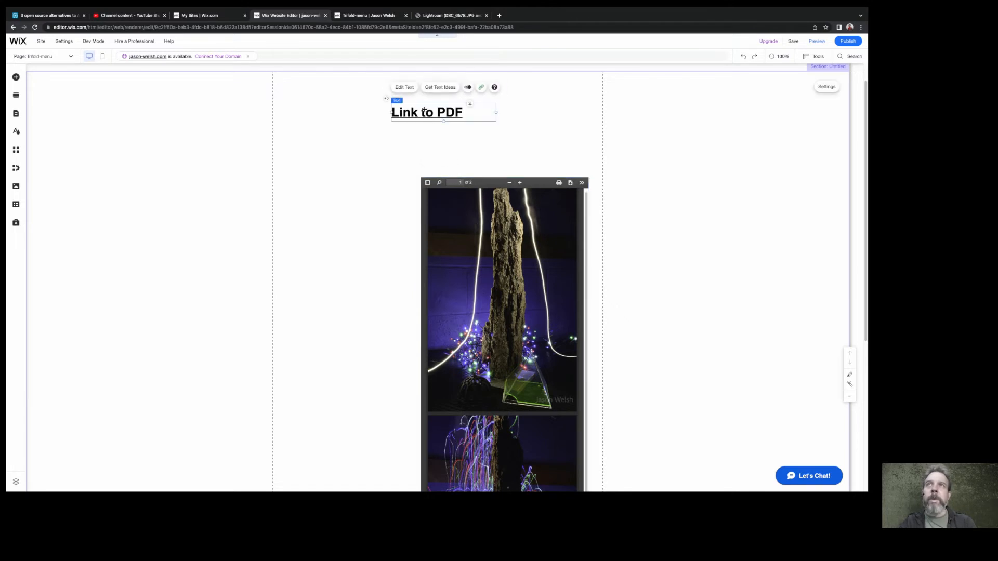
pyautogui.moveTo(396, 100); pyautogui.dragTo(461, 149)
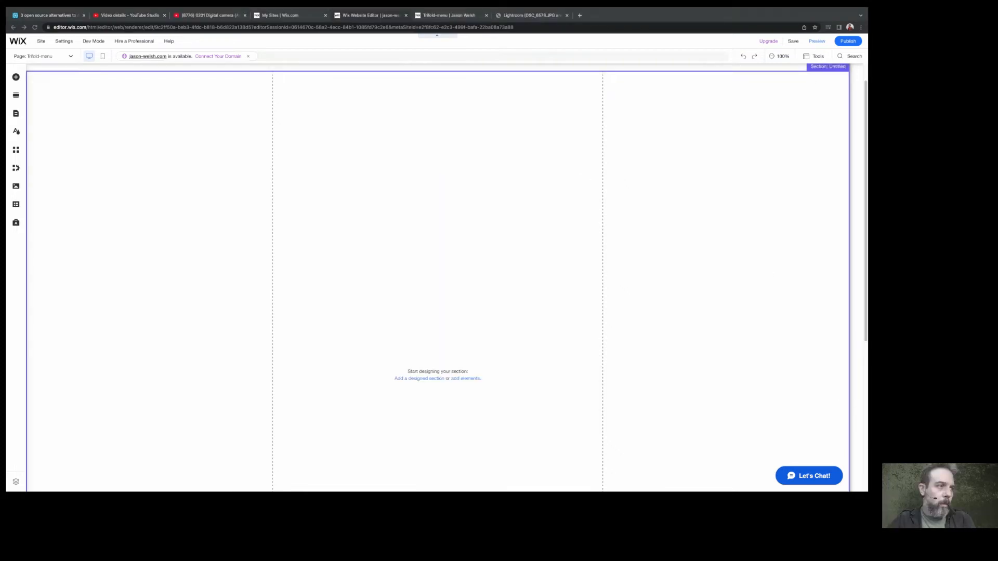
# Add a YouTube single video player to the middle of the empty Trifold-menu section
pyautogui.click(16, 77)
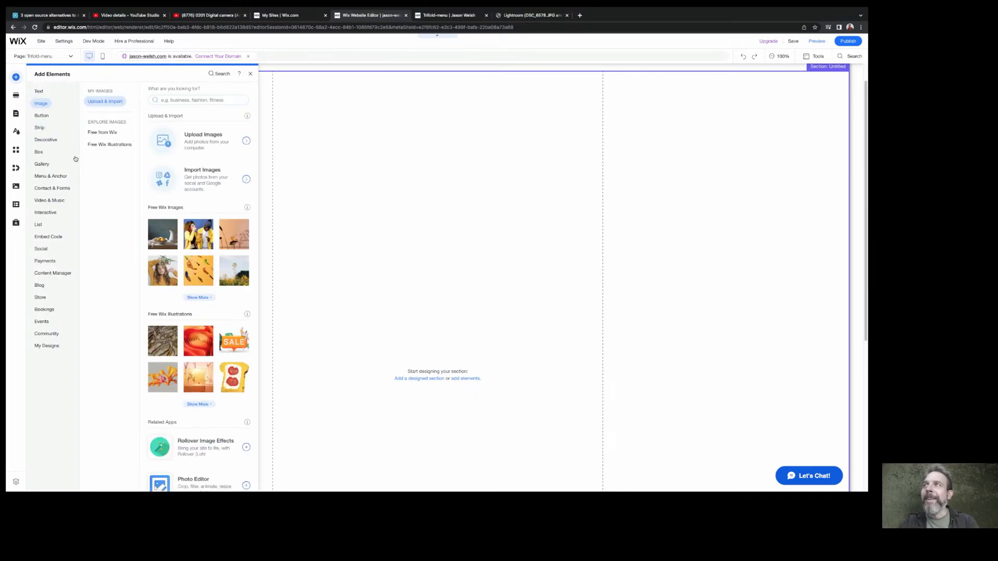
pyautogui.click(57, 201)
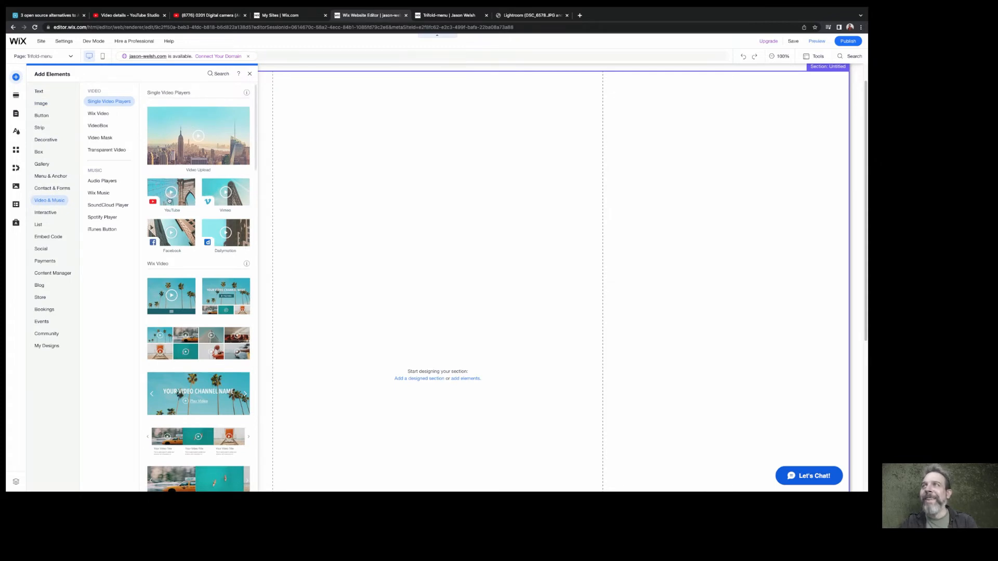
pyautogui.moveTo(169, 200); pyautogui.dragTo(386, 236)
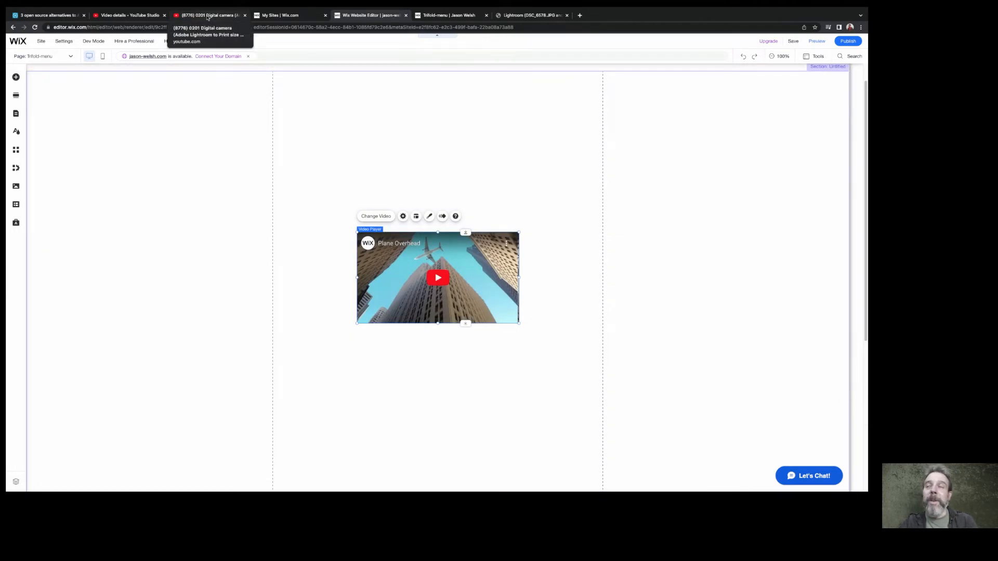
# Copy the web address of the YouTube video "0201 Digital camera (Adobe Lightroom to Print size Workflow)" and set it as the video player's address
pyautogui.click(208, 16)
pyautogui.click(153, 26)
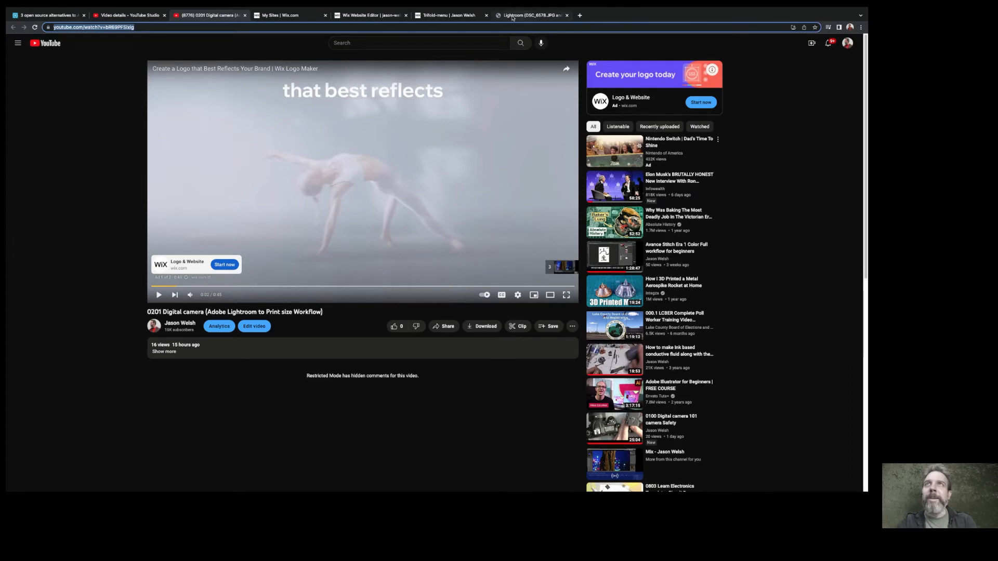
pyautogui.click(371, 15)
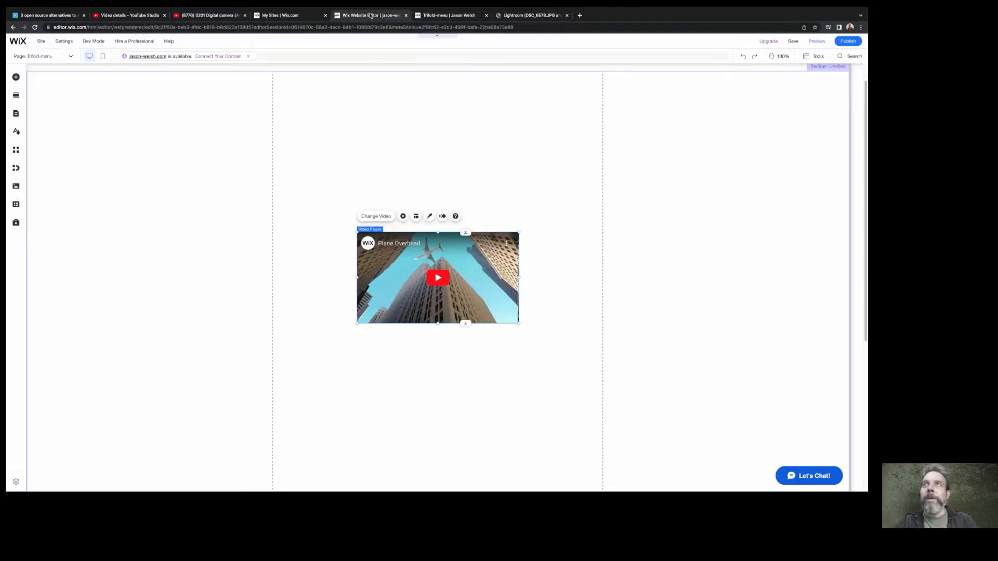
pyautogui.click(374, 216)
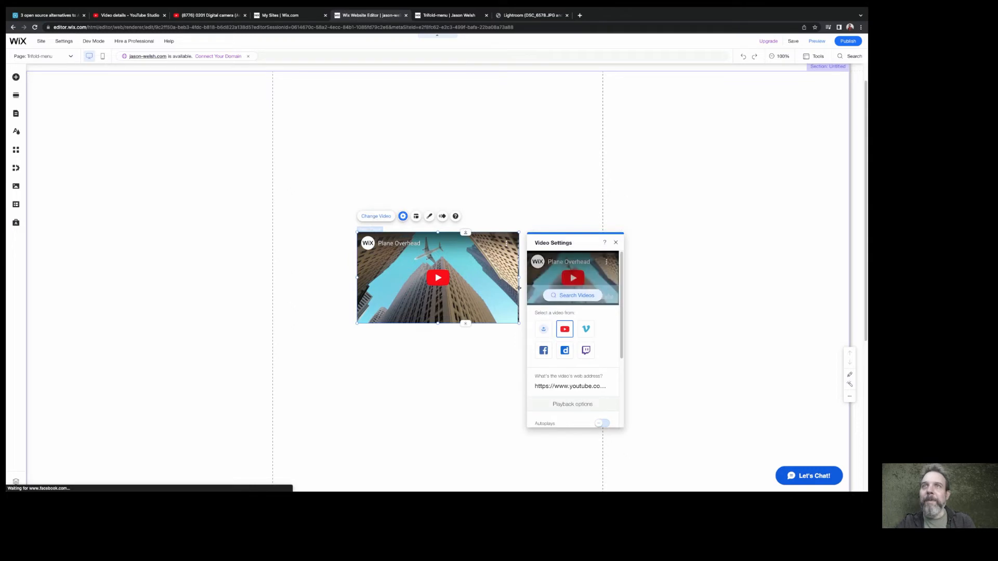
pyautogui.click(559, 386)
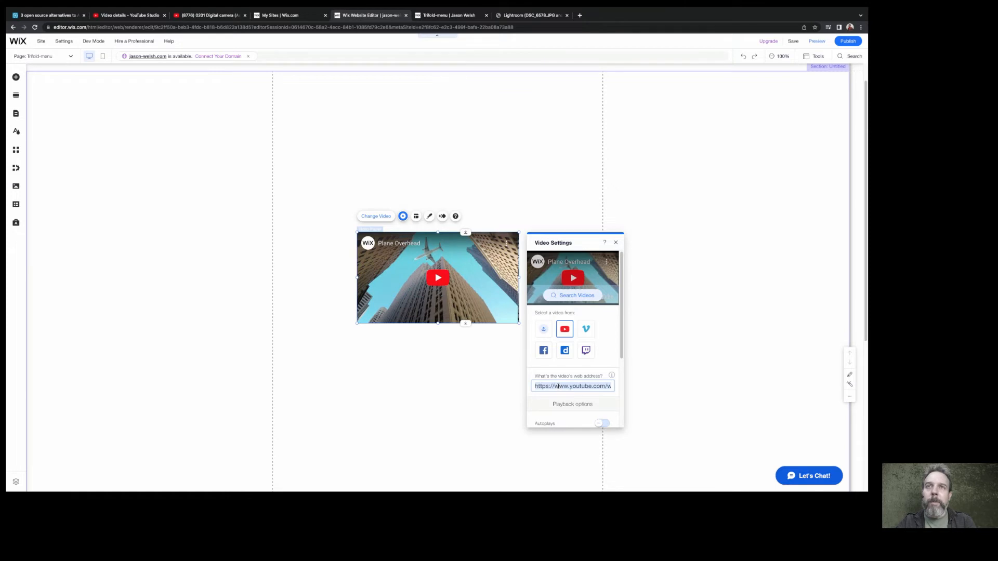
pyautogui.write('https://www.youtube.com/watch?v=bR69PFSlxig')
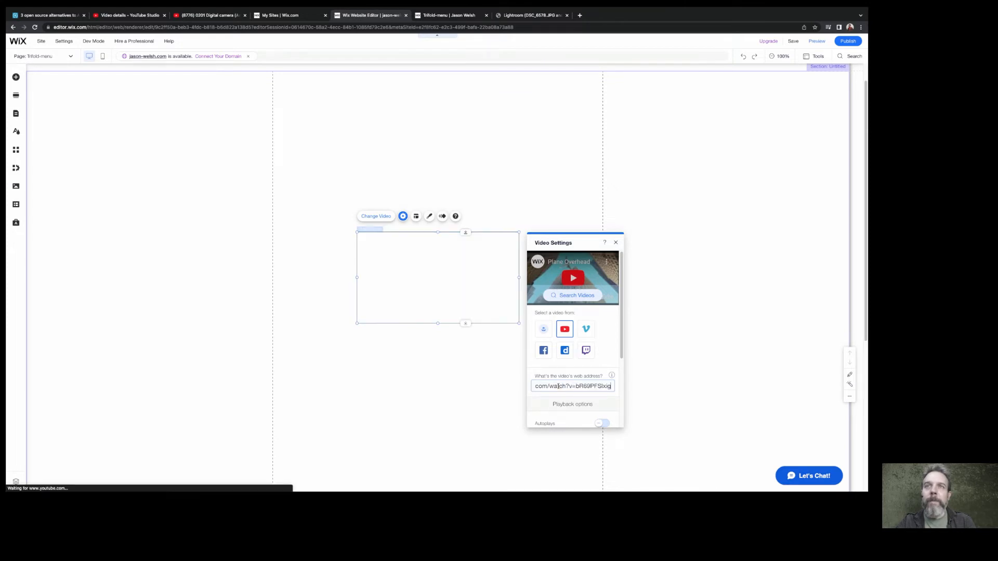
# Apply the YouTube address to the video player, then enlarge the player to nearly the content column's width and move it lower in the section
pyautogui.press('Return')
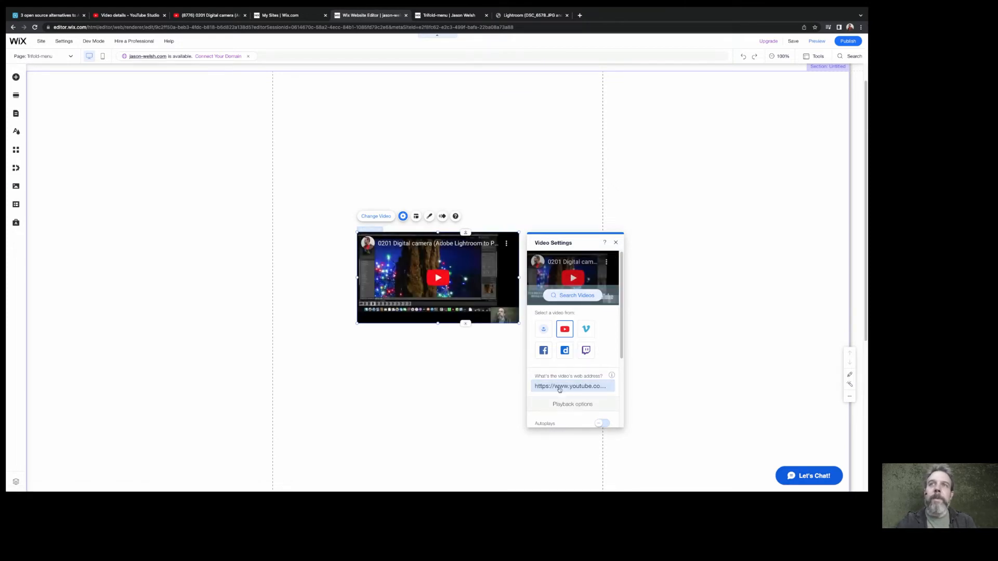
pyautogui.click(615, 244)
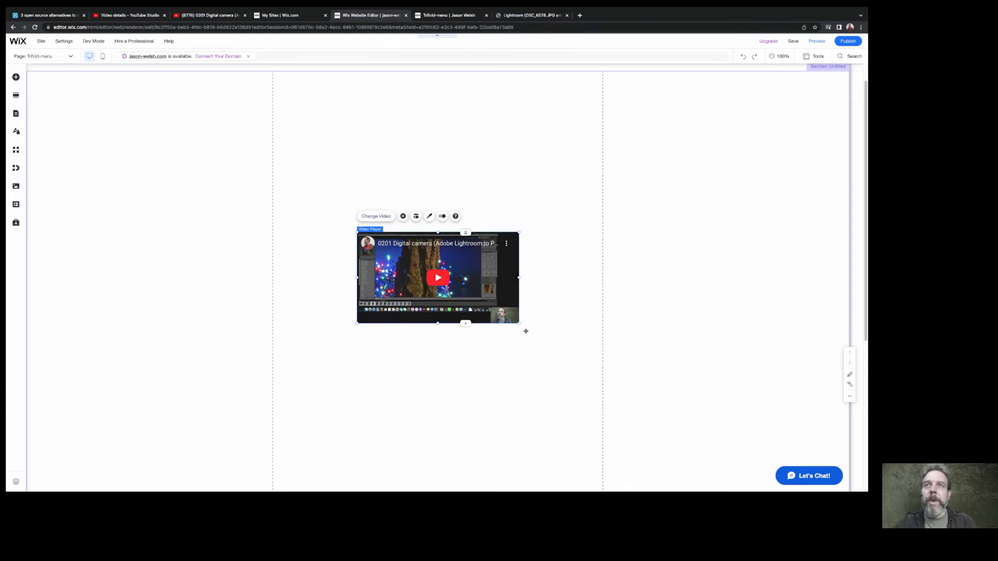
pyautogui.moveTo(519, 323); pyautogui.dragTo(593, 385)
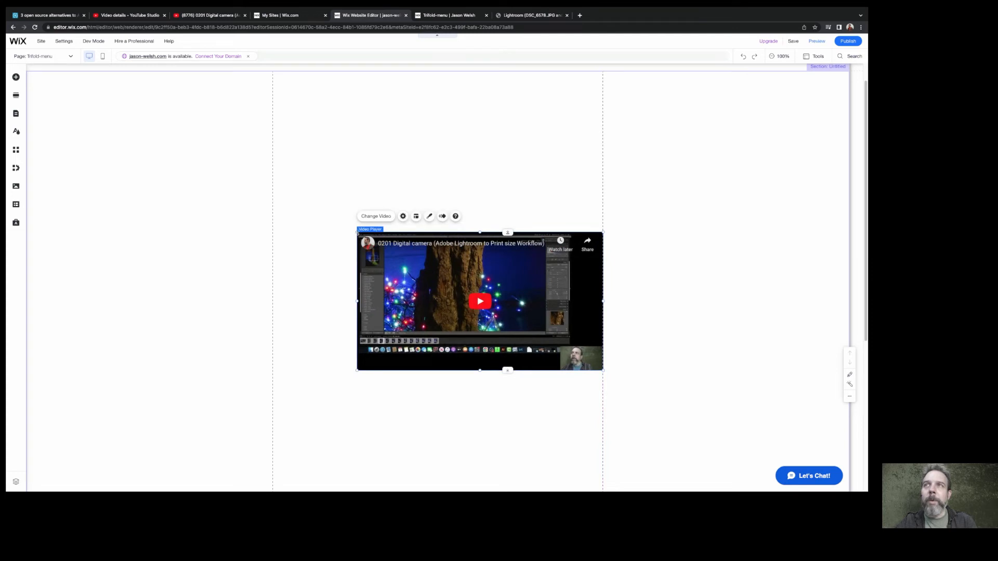
pyautogui.moveTo(352, 227); pyautogui.dragTo(293, 190)
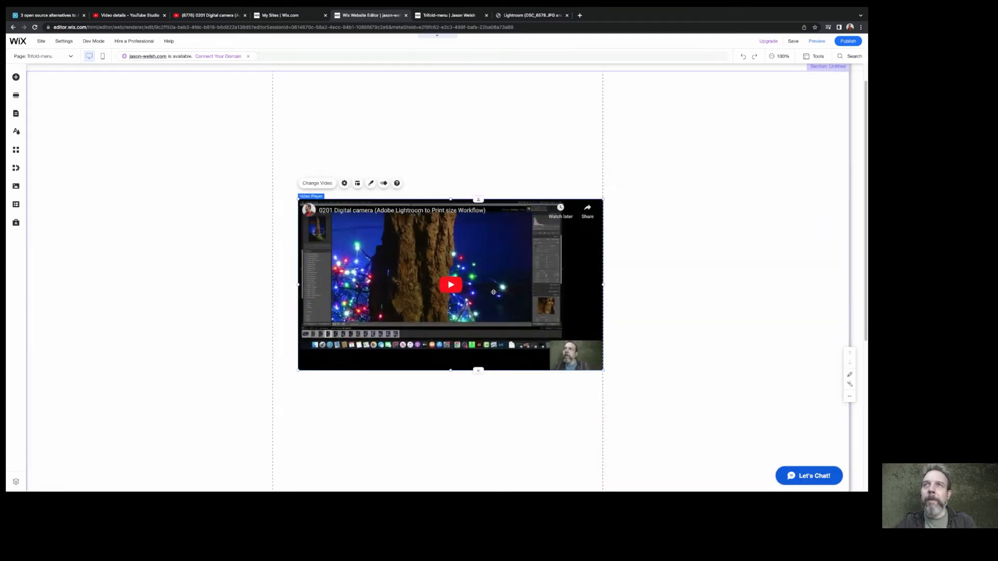
pyautogui.moveTo(494, 289); pyautogui.dragTo(487, 338)
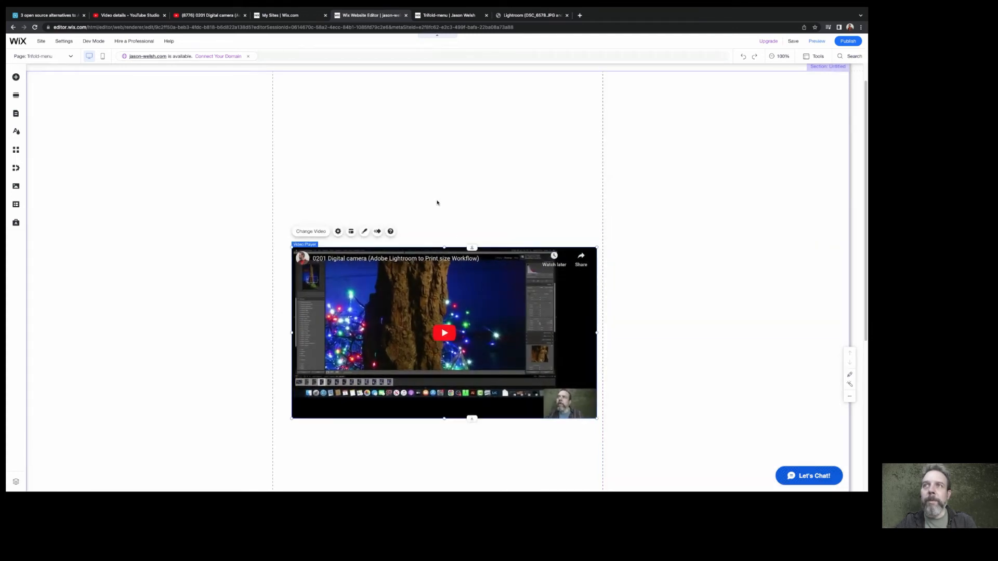
pyautogui.click(437, 201)
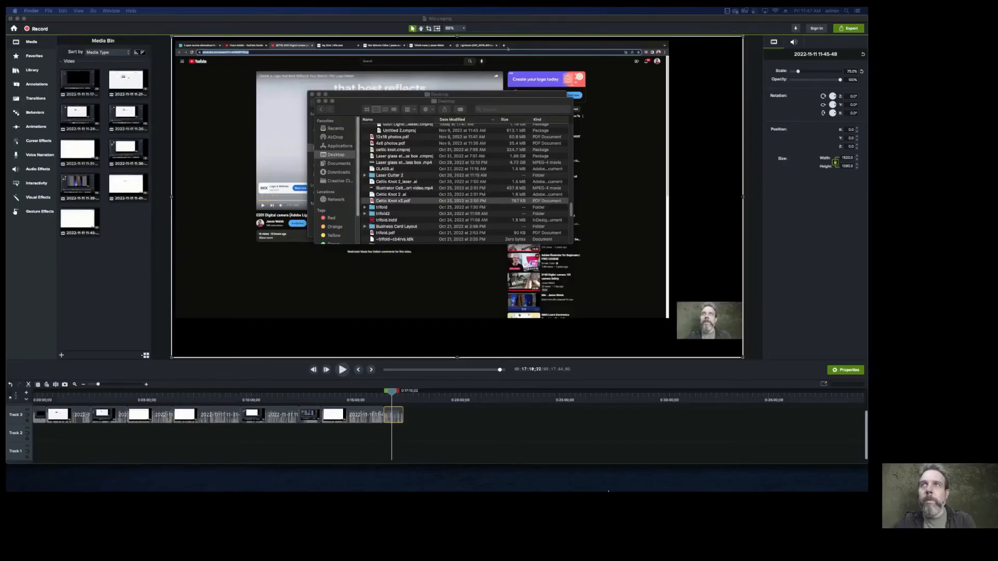
# Switch to Finder and open the Desktop file "trifold.pdf" in Adobe Acrobat
pyautogui.moveTo(611, 490)
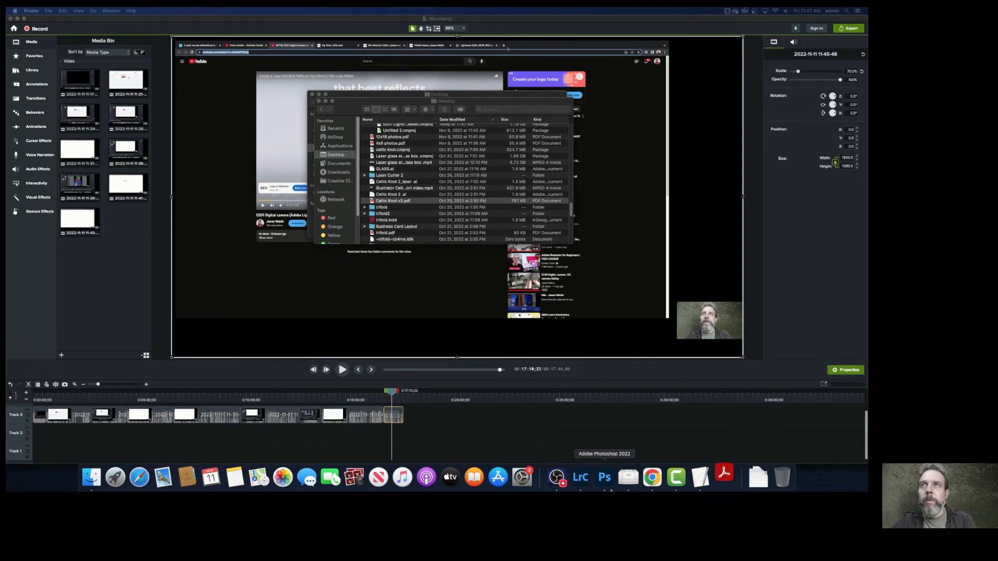
pyautogui.doubleClick(382, 233)
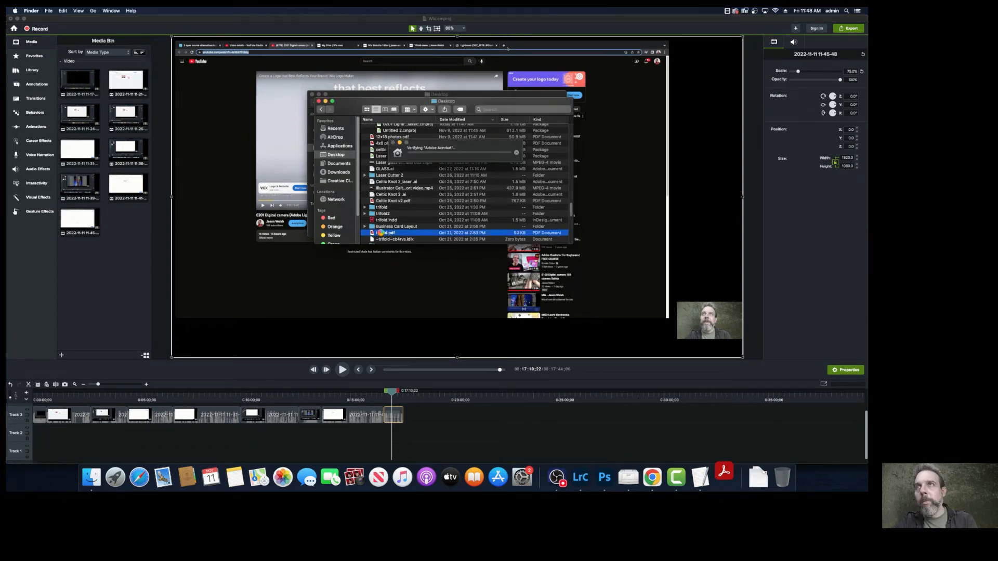
pyautogui.rightClick(382, 233)
pyautogui.click(424, 222)
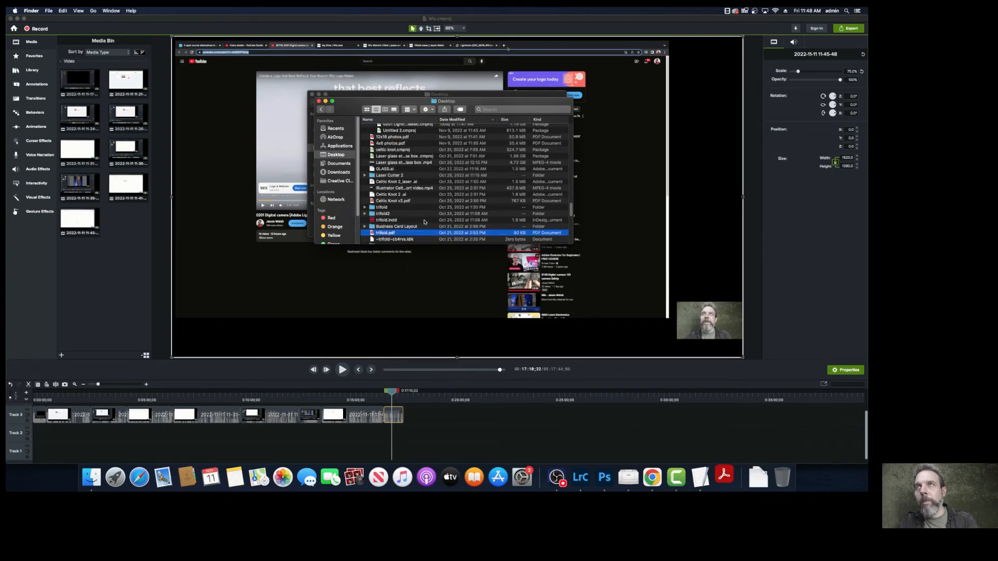
pyautogui.rightClick(403, 234)
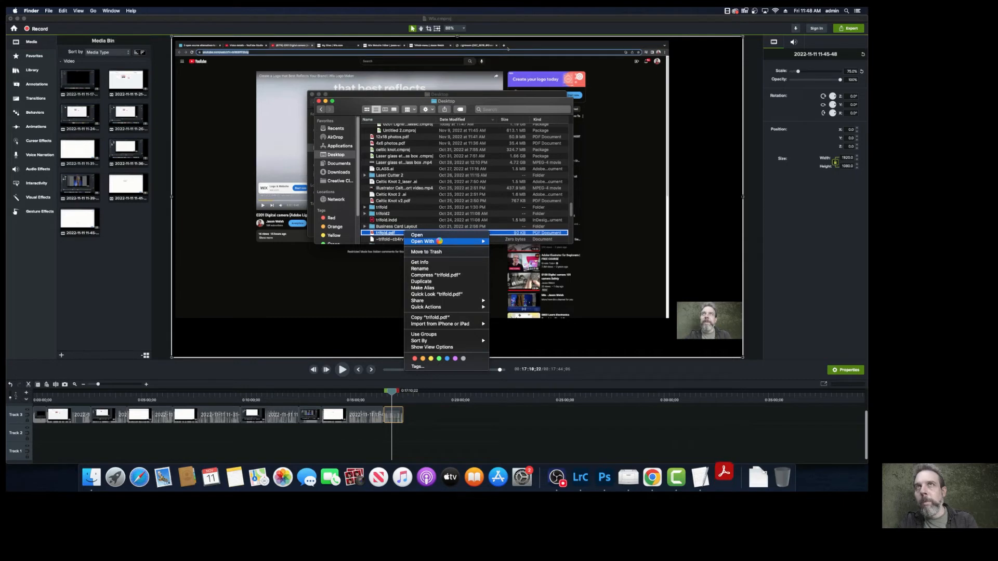
pyautogui.moveTo(440, 243)
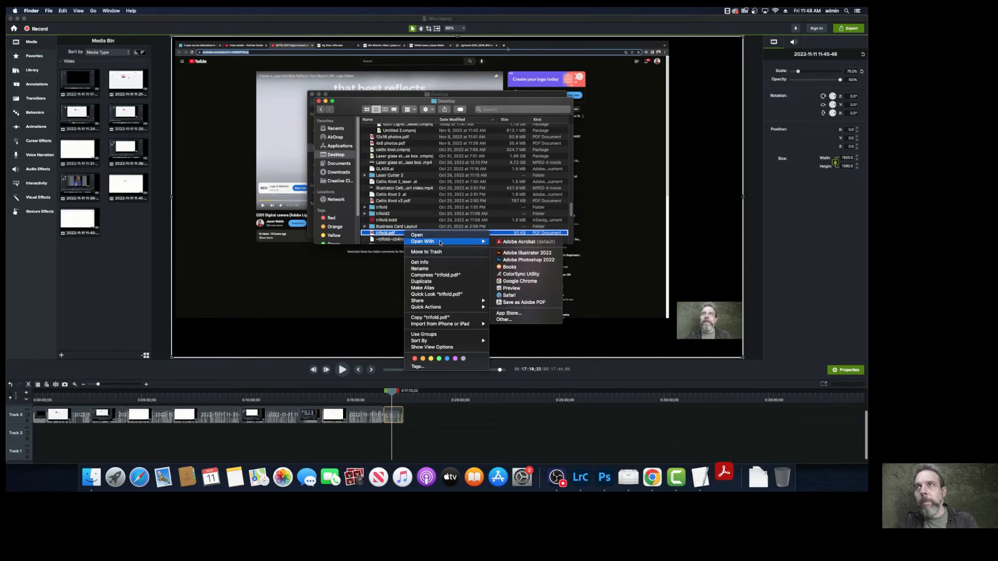
pyautogui.click(513, 243)
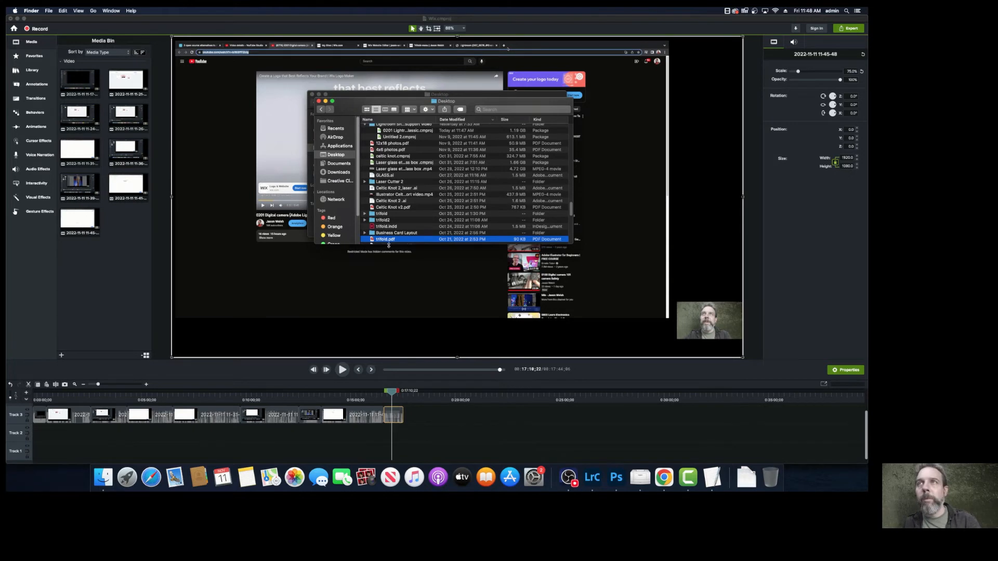
pyautogui.rightClick(389, 243)
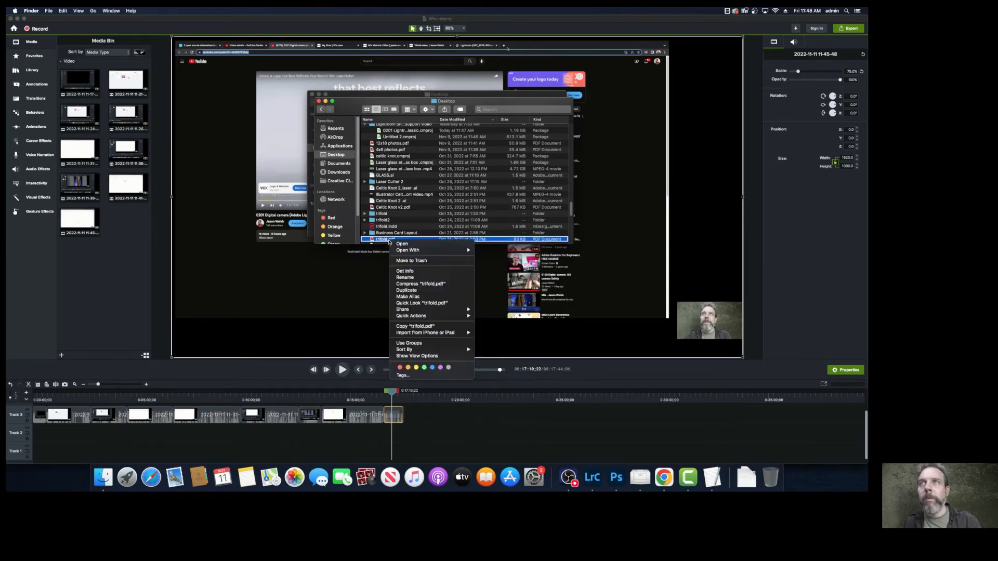
pyautogui.moveTo(401, 251)
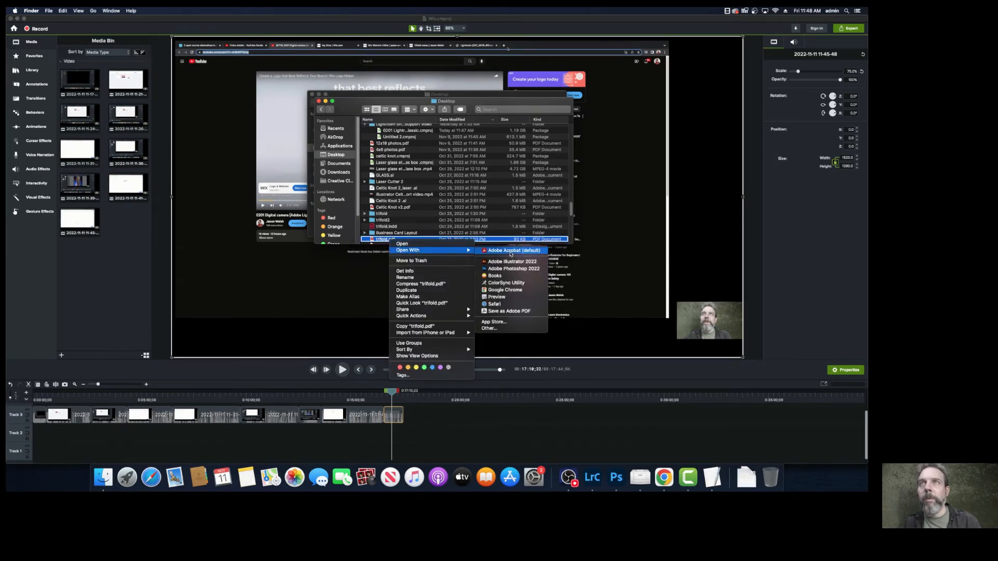
pyautogui.click(508, 251)
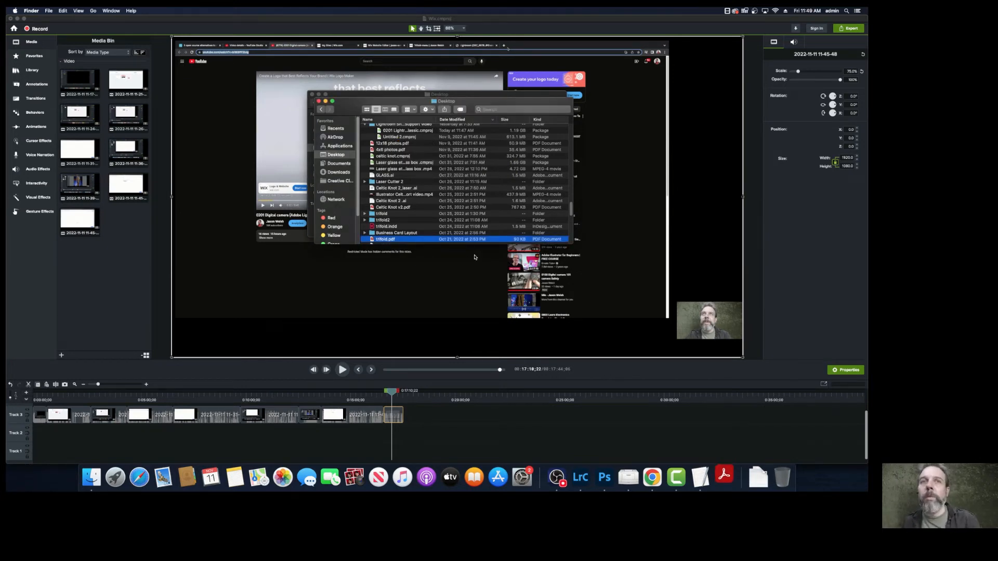
pyautogui.click(725, 479)
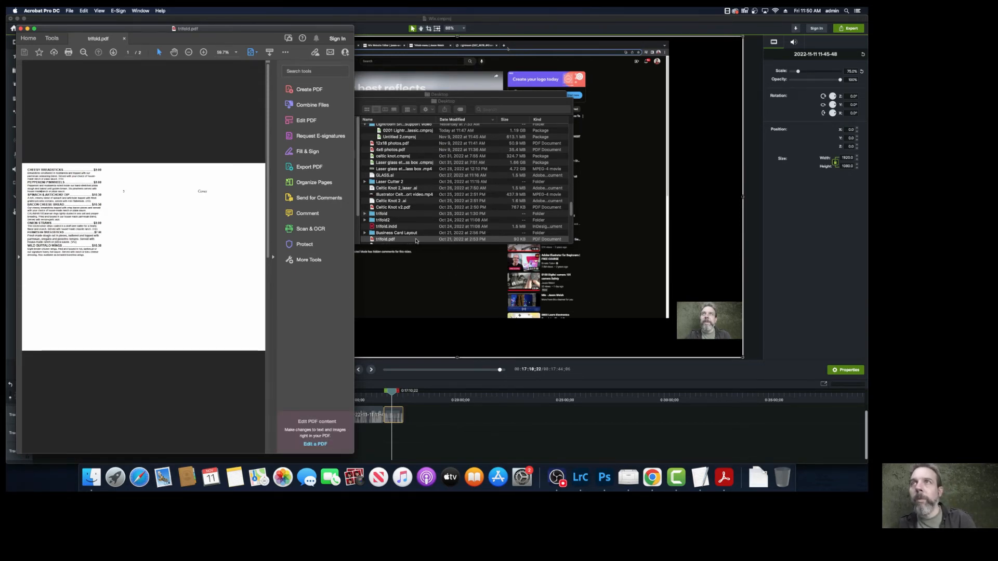
# Export "trifold.pdf" as JPEG images to the Desktop under the name "trifold"
pyautogui.scroll(-10, 404, 240)
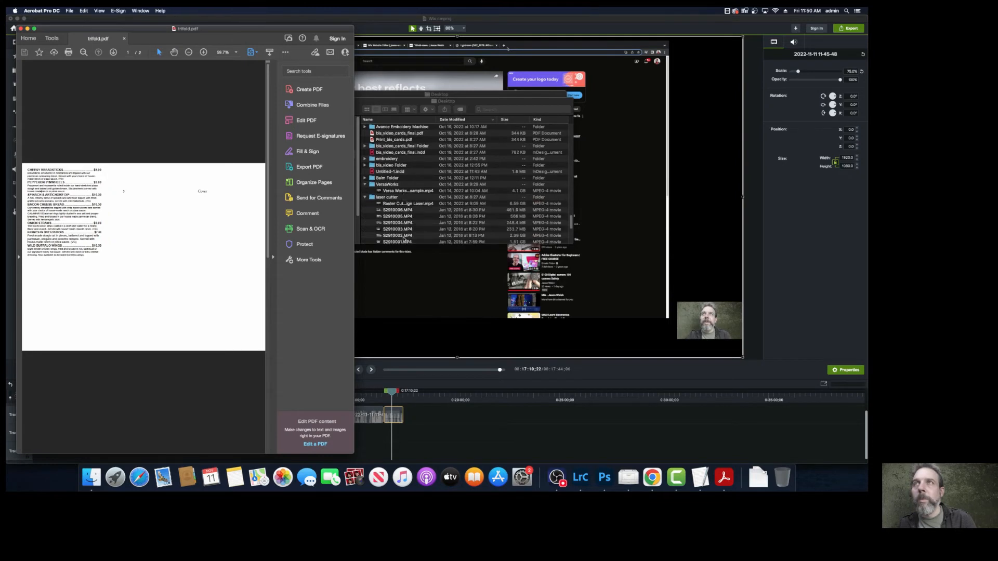
pyautogui.scroll(5, 404, 240)
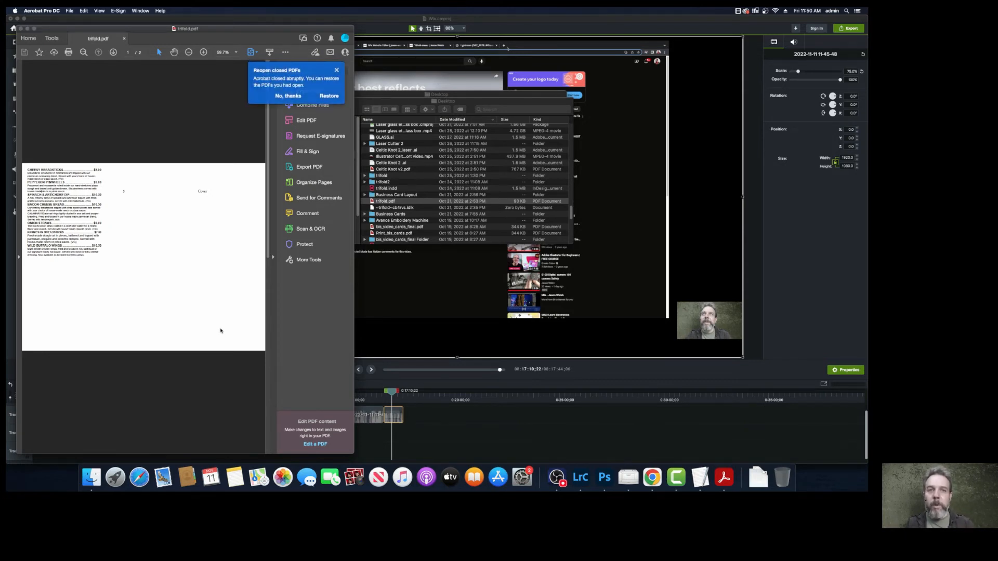
pyautogui.click(68, 11)
pyautogui.moveTo(81, 81)
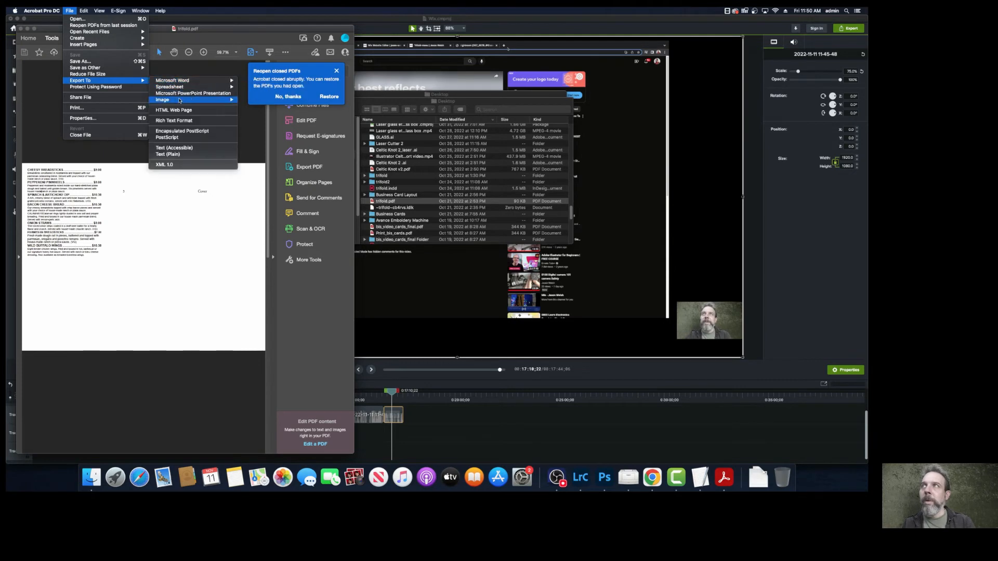
pyautogui.moveTo(228, 100)
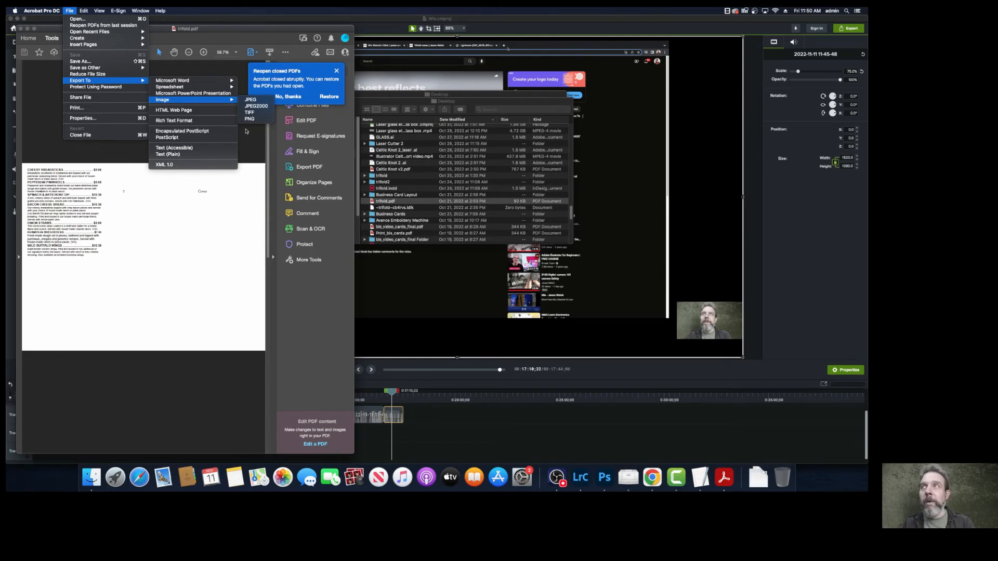
pyautogui.click(252, 100)
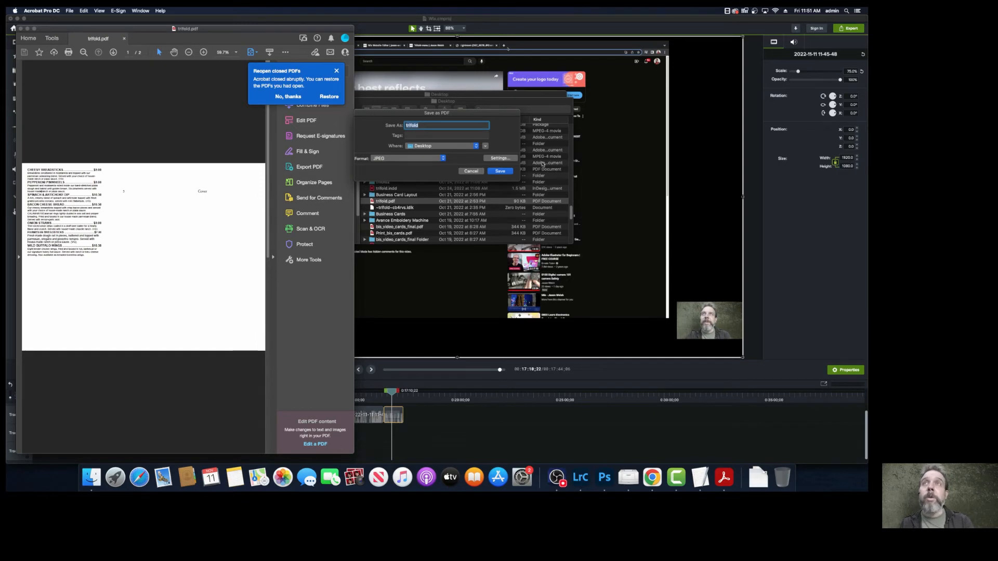
pyautogui.click(485, 147)
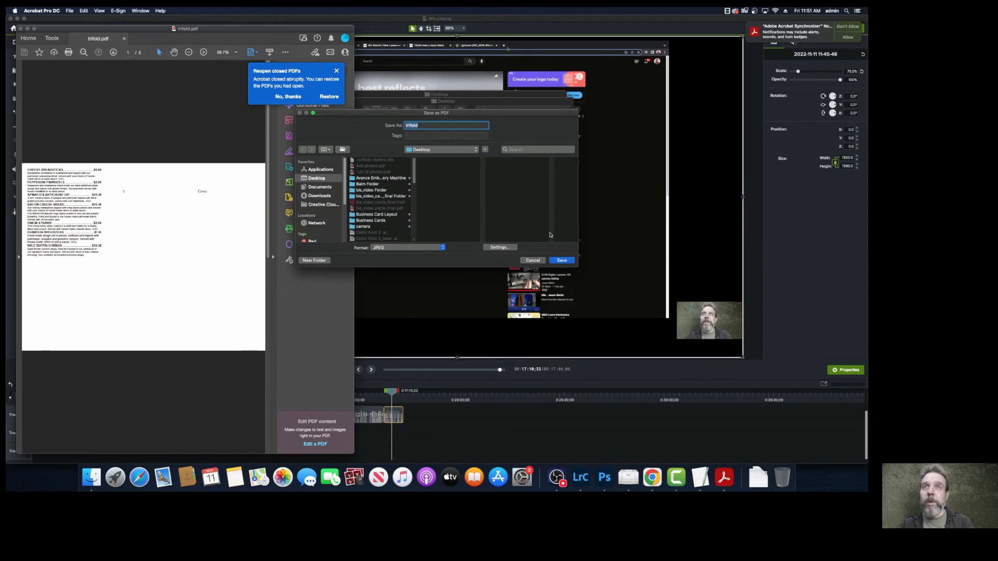
pyautogui.click(561, 260)
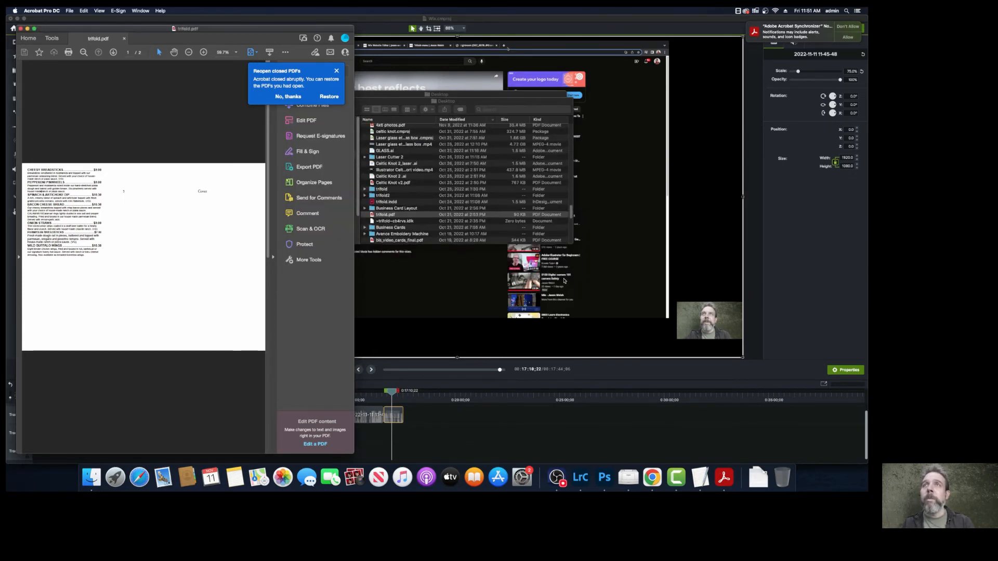
# Return to the Wix editor in Chrome, upload "trifold_Page_2.jpg" from the Desktop, and place it on the page above the video player
pyautogui.click(652, 476)
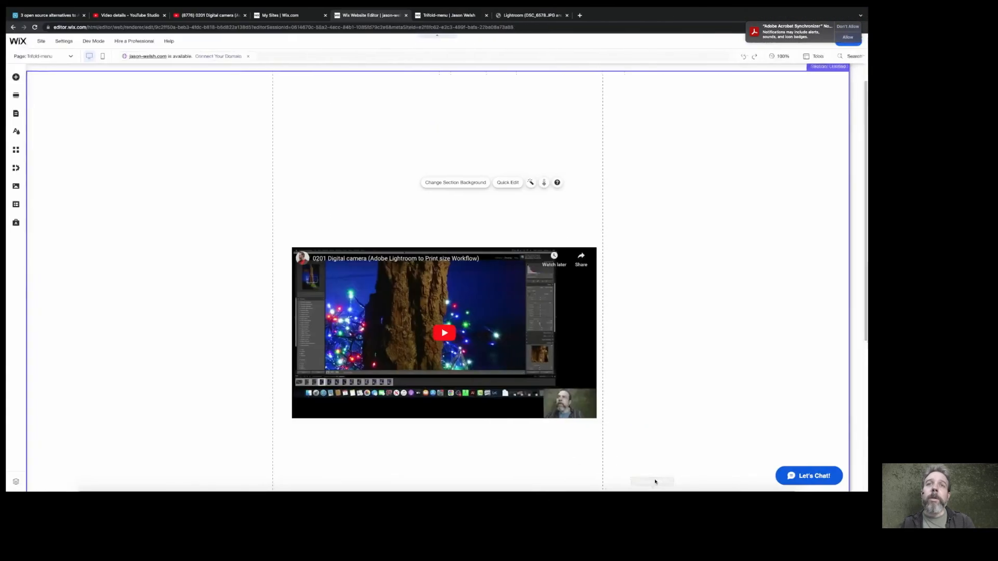
pyautogui.click(16, 77)
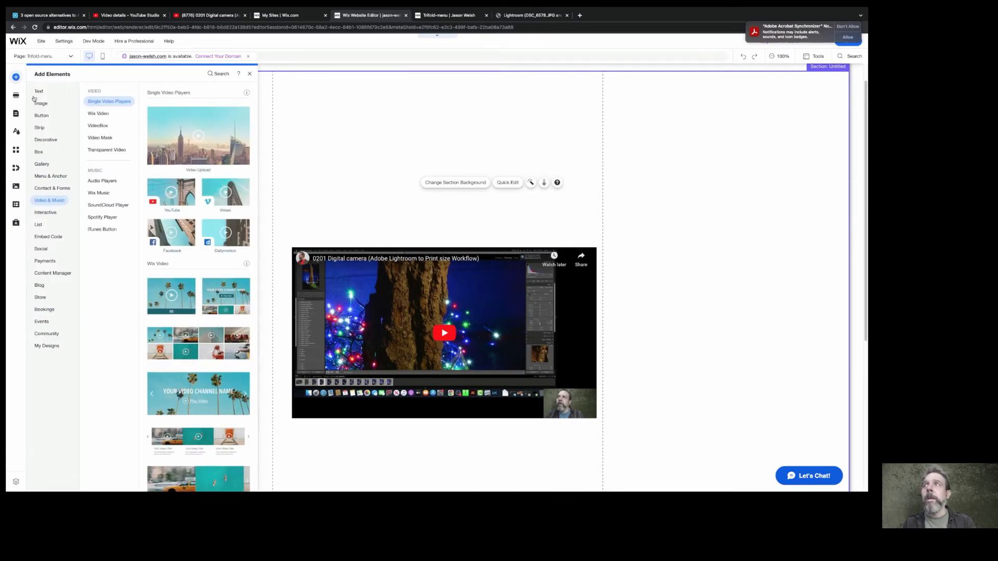
pyautogui.moveTo(36, 104)
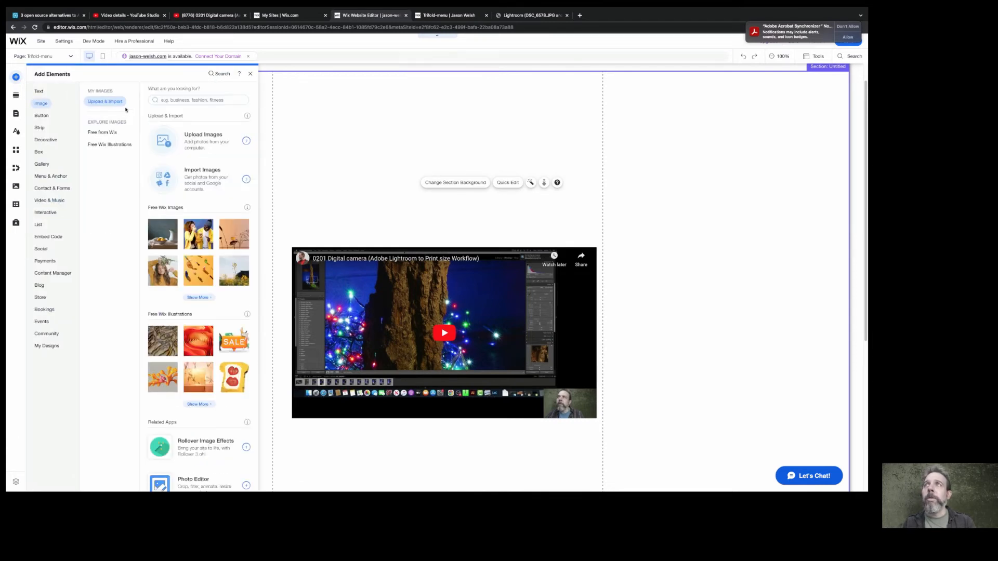
pyautogui.click(198, 142)
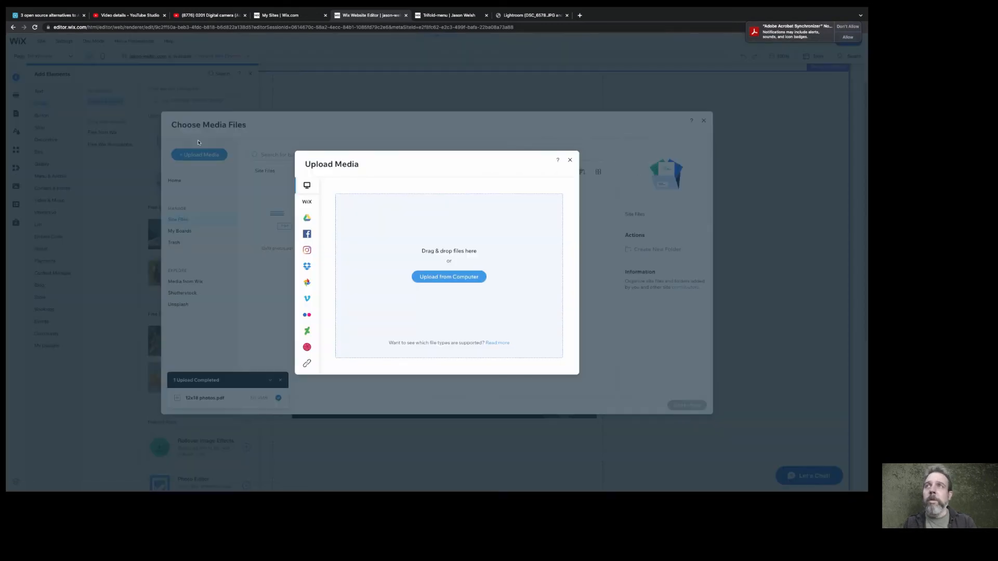
pyautogui.click(445, 277)
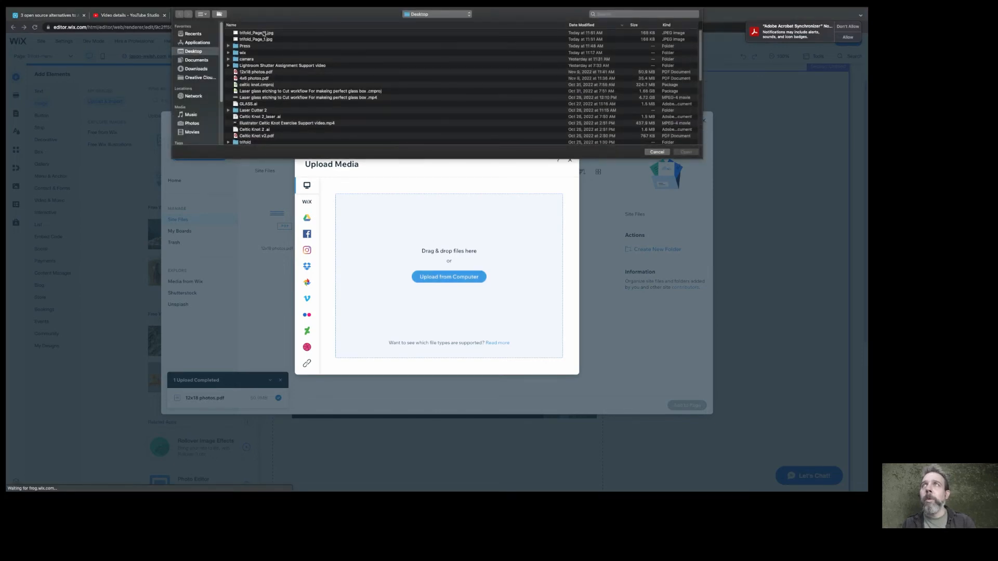
pyautogui.click(256, 34)
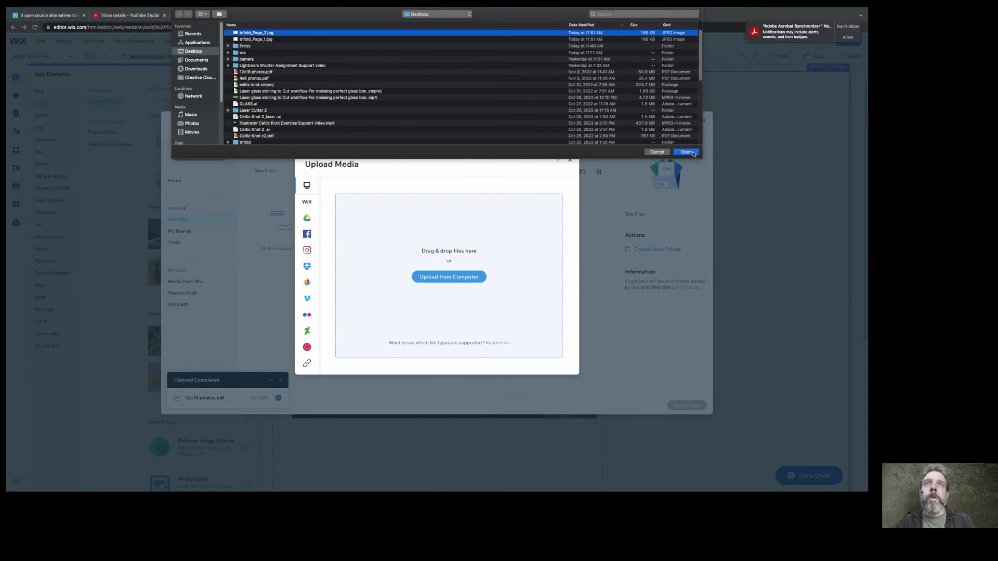
pyautogui.press('Return')
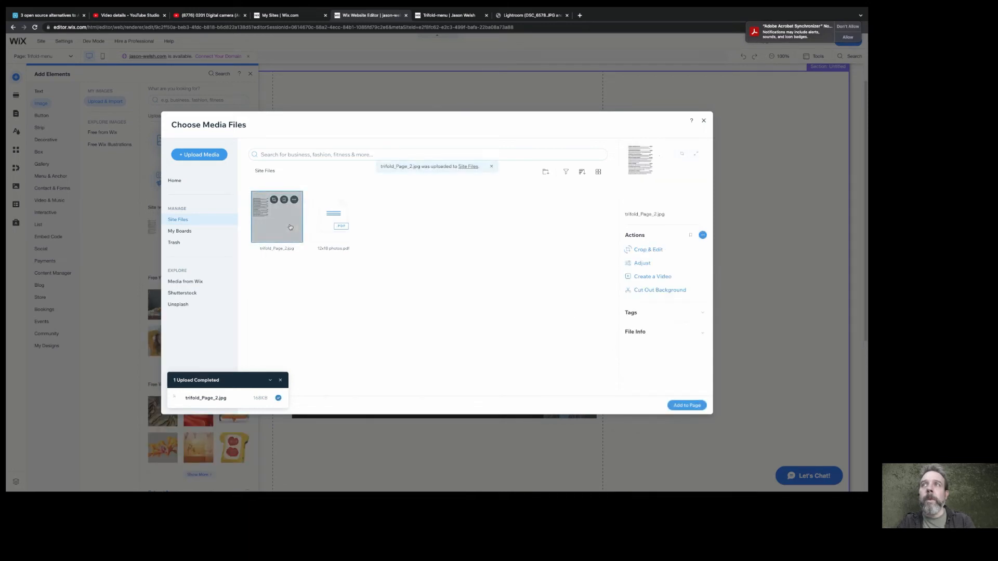
pyautogui.click(679, 406)
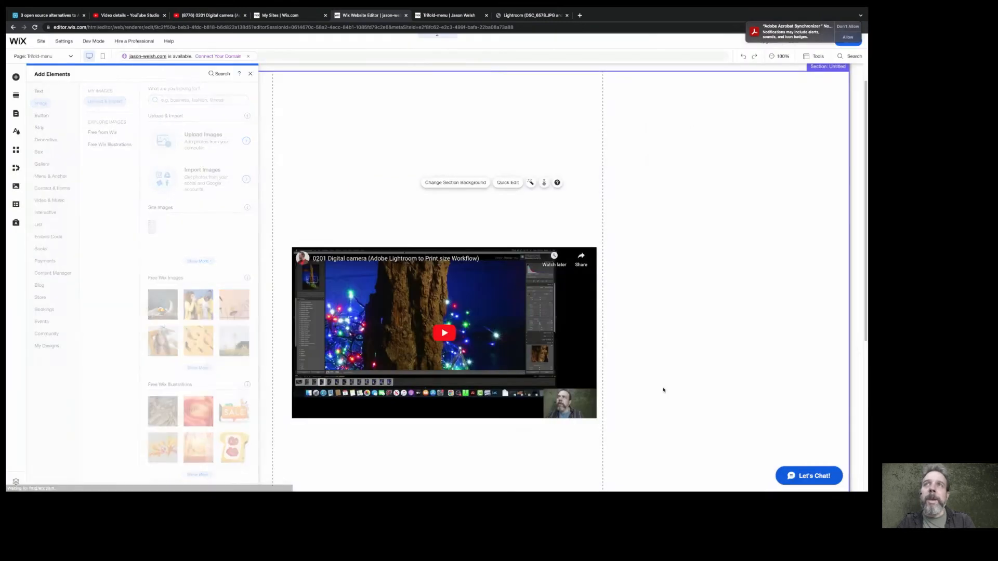
pyautogui.moveTo(386, 233); pyautogui.dragTo(401, 117)
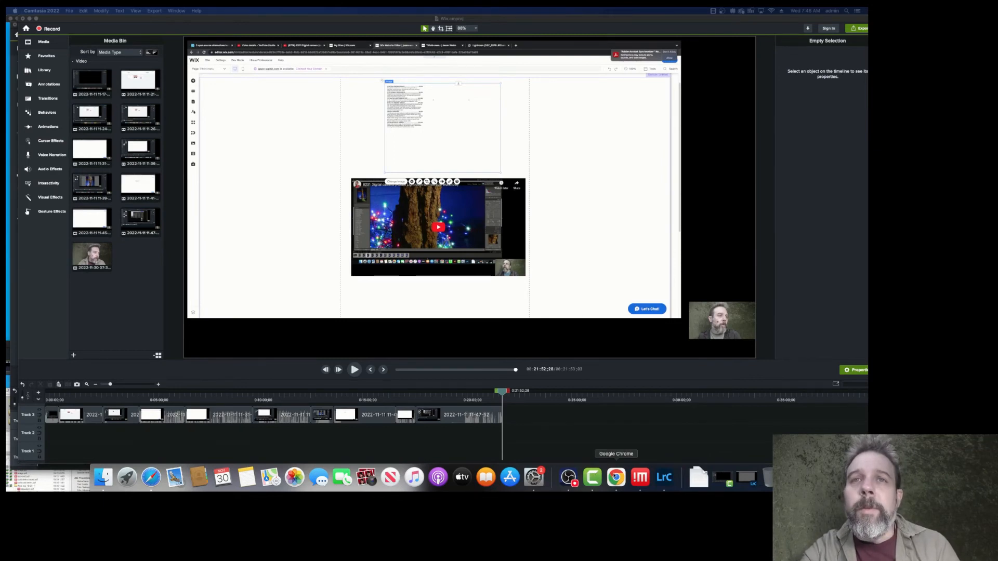
# Switch to Google Chrome and bring up the open Wix Website Editor session for the site
pyautogui.click(612, 476)
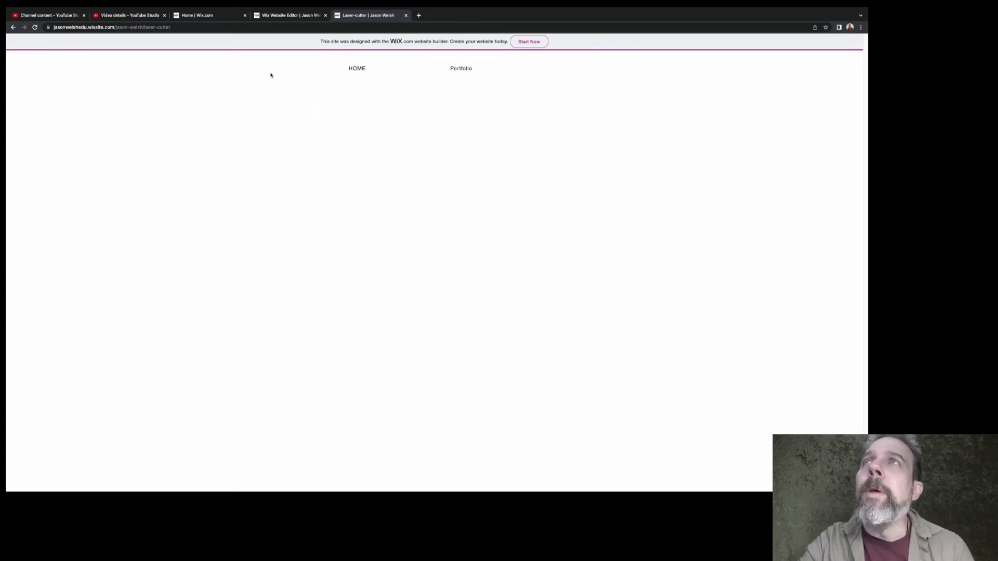
pyautogui.click(206, 16)
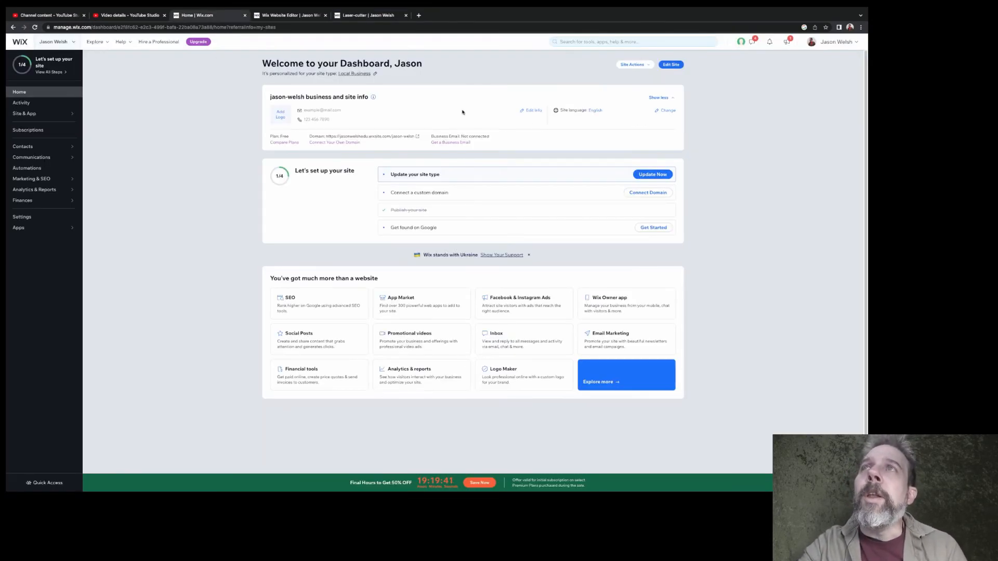
pyautogui.click(272, 16)
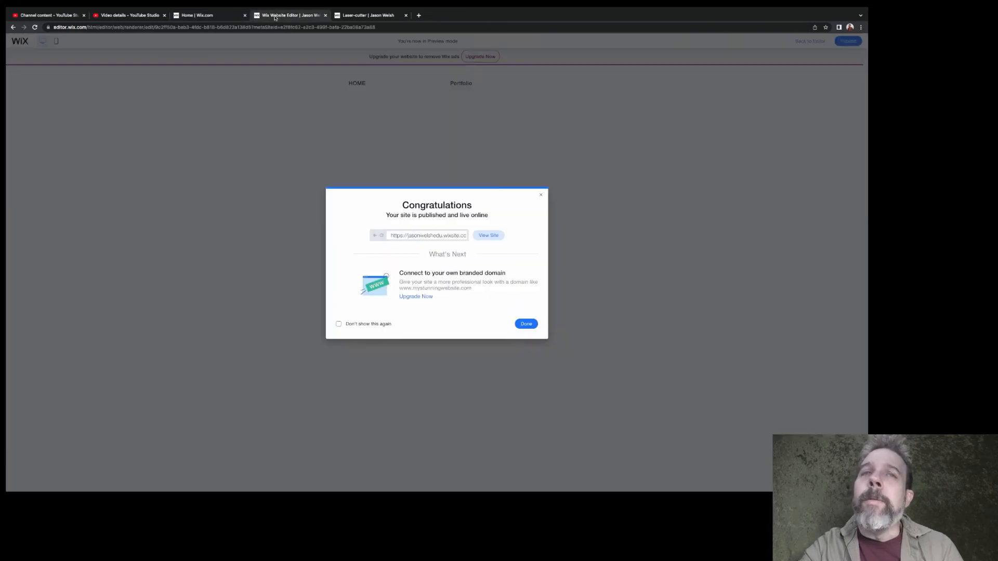
# Dismiss the publish confirmation, return to the editor, and open the site page manager with HOME as the current page
pyautogui.click(540, 194)
pyautogui.click(808, 41)
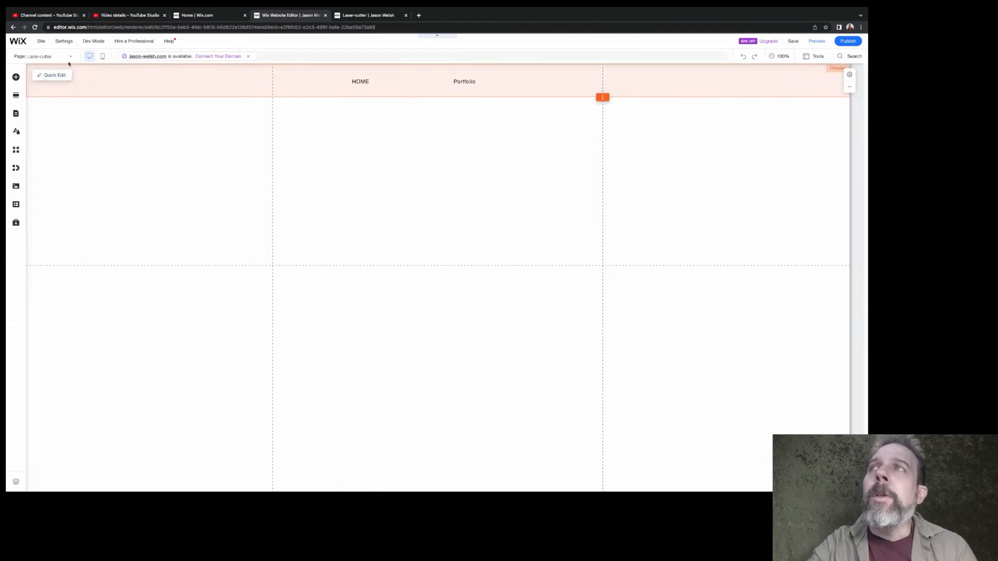
pyautogui.click(70, 58)
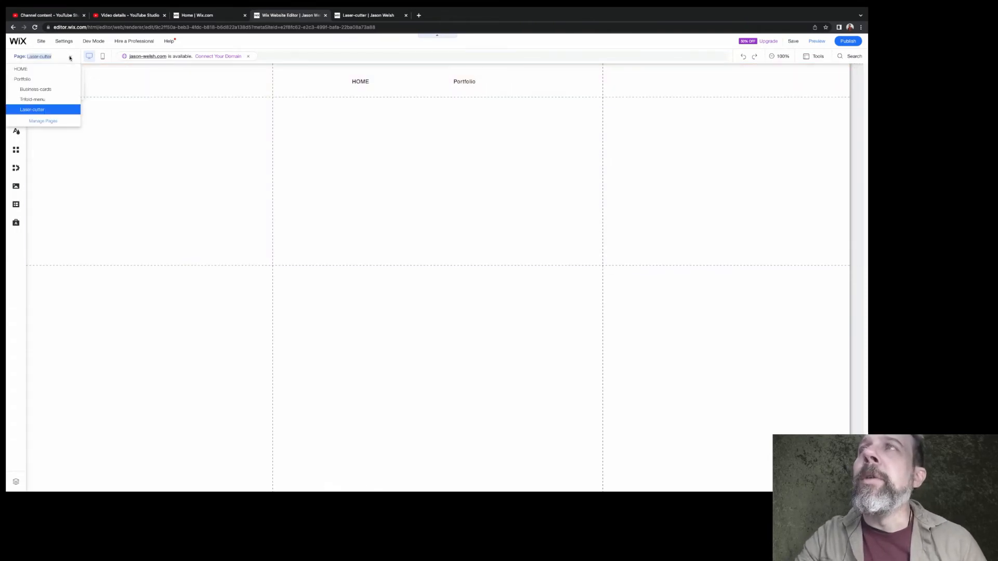
pyautogui.click(31, 71)
pyautogui.click(71, 59)
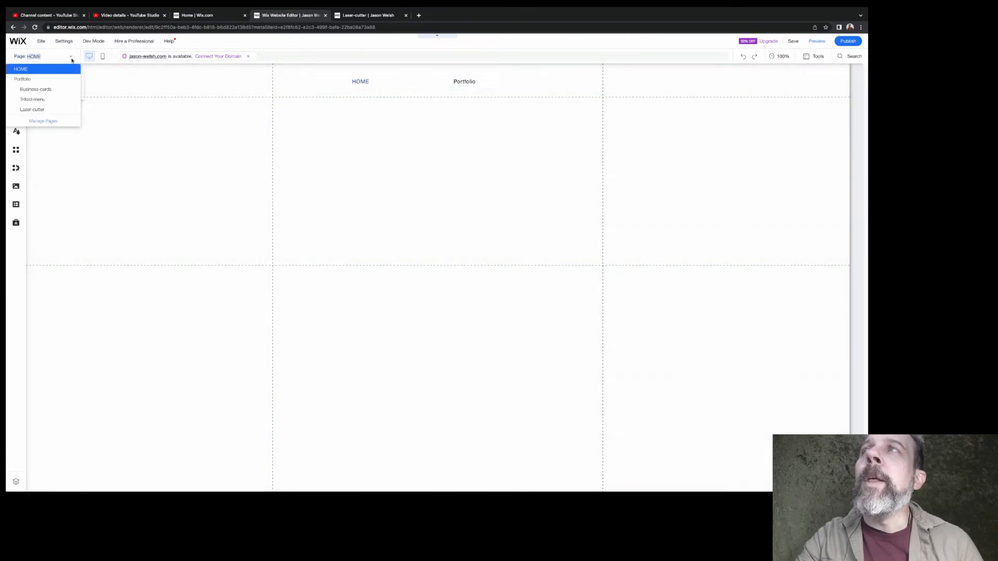
pyautogui.click(43, 121)
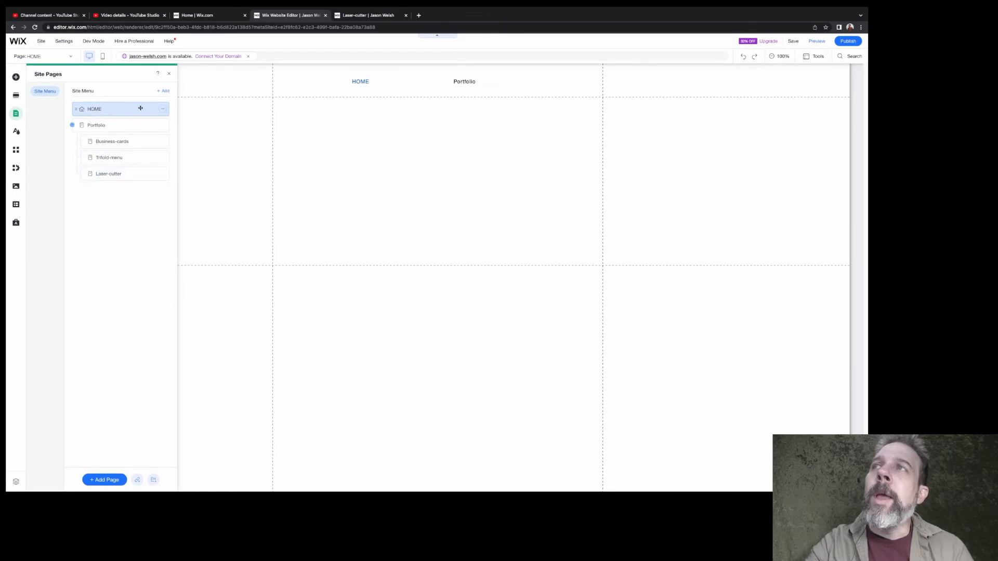
# Open the HOME page's settings and view its SEO basics
pyautogui.click(164, 111)
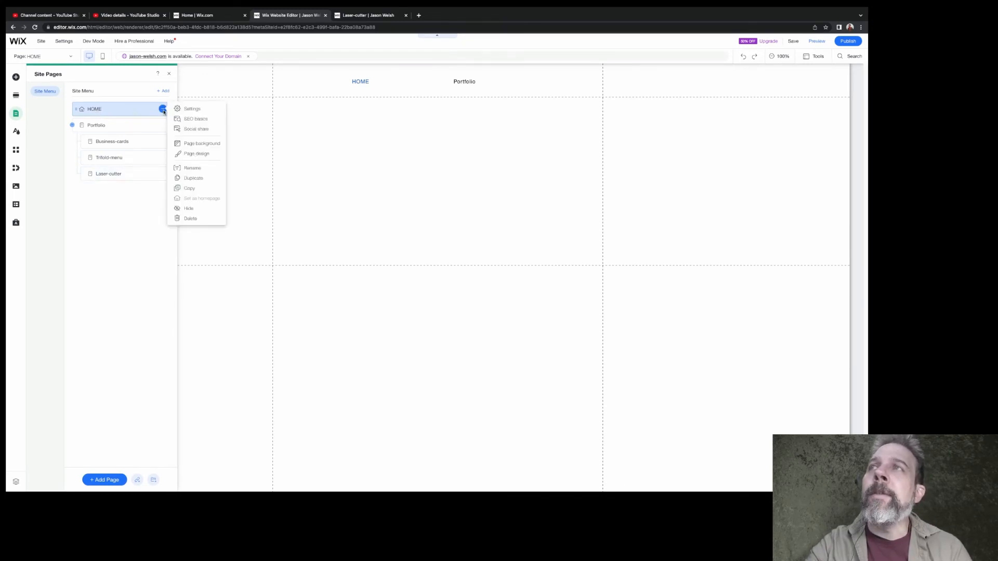
pyautogui.click(193, 109)
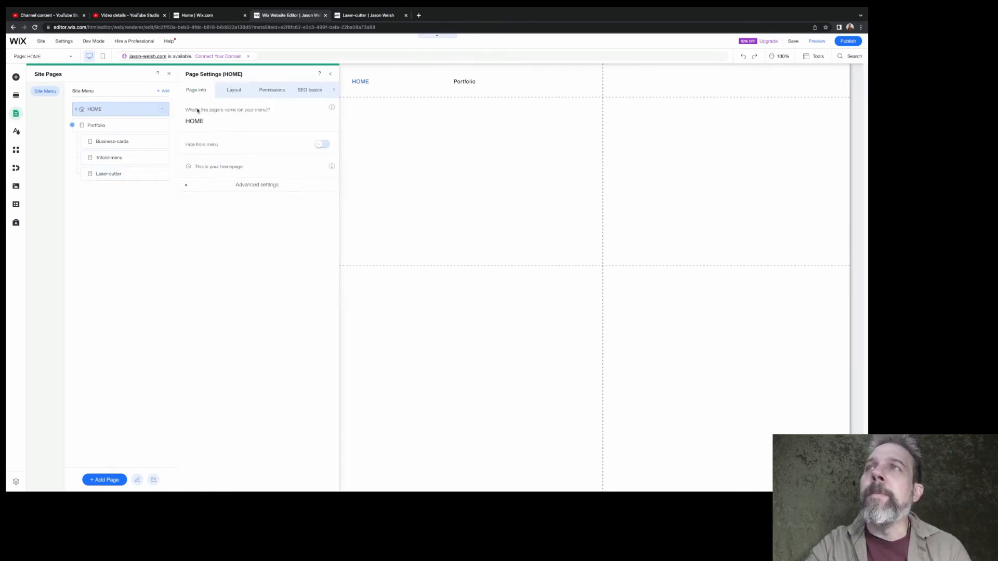
pyautogui.click(310, 91)
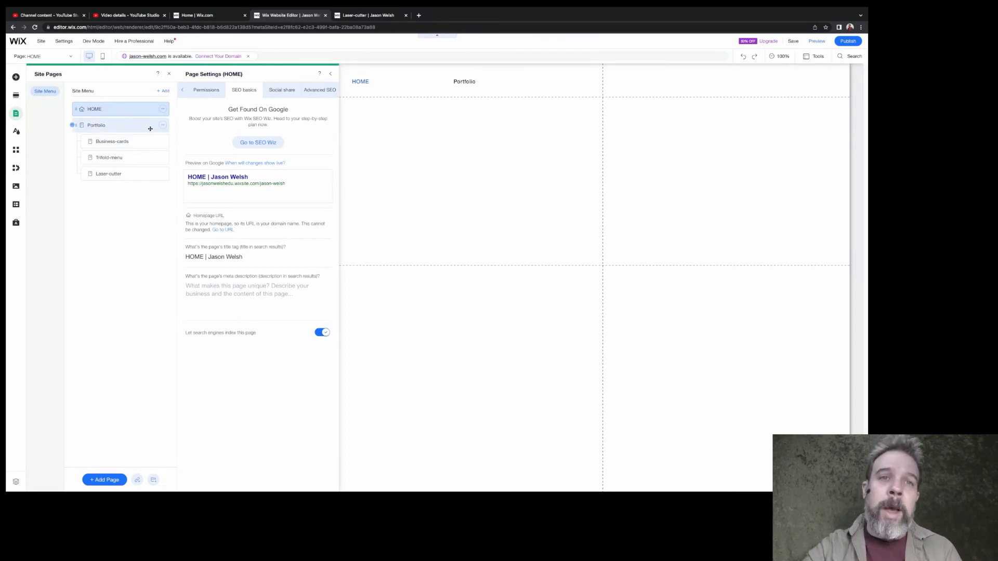
# Examine the URL slugs in the SEO basics of the Portfolio, Business-cards, Trifold-menu and Laser-cutter pages
pyautogui.click(107, 126)
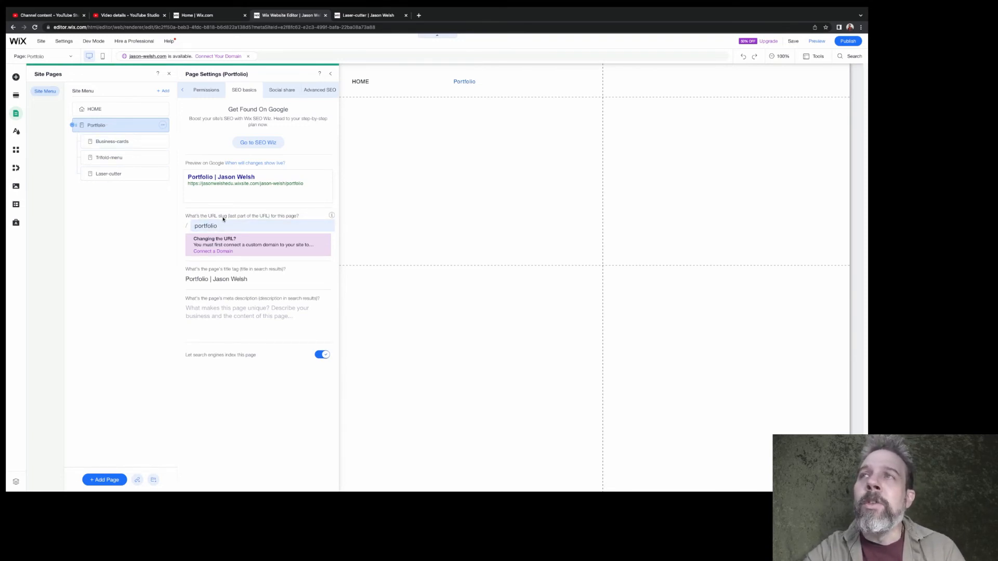
pyautogui.doubleClick(203, 226)
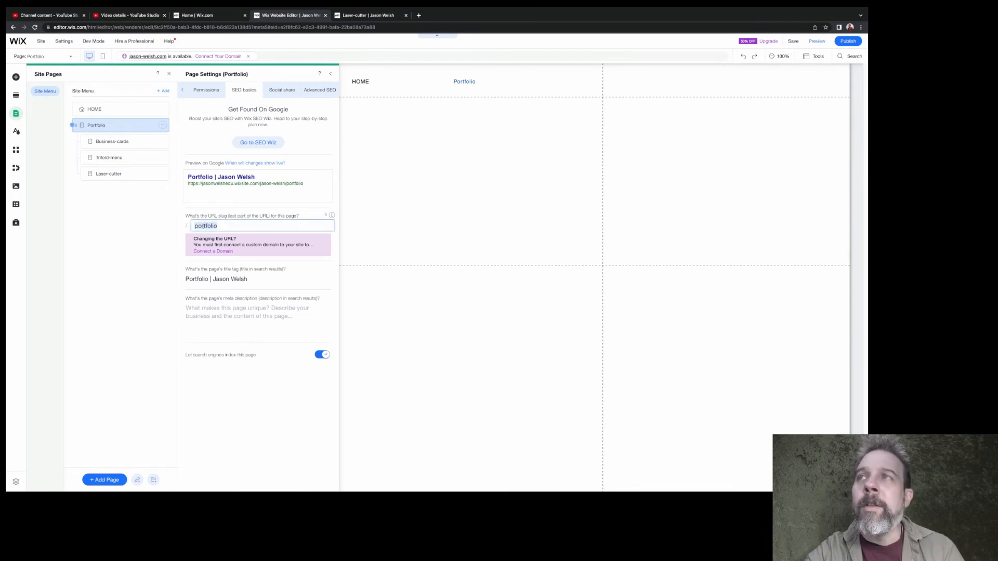
pyautogui.click(207, 228)
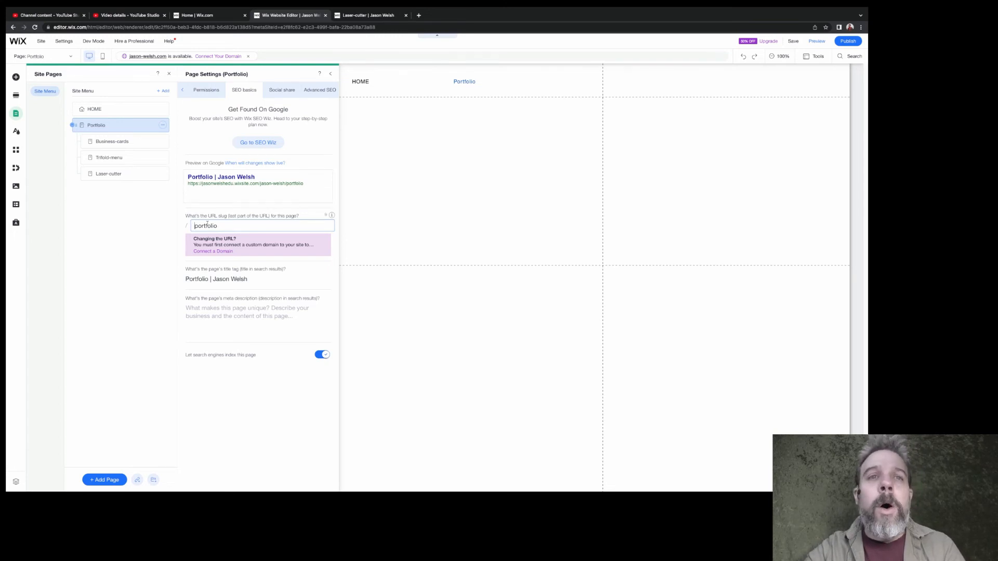
pyautogui.click(121, 142)
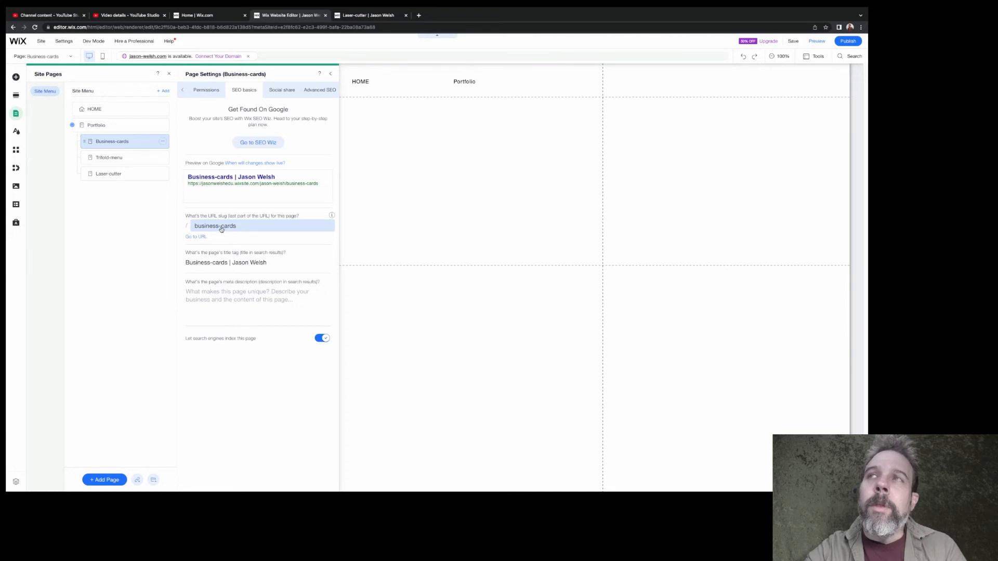
pyautogui.click(118, 156)
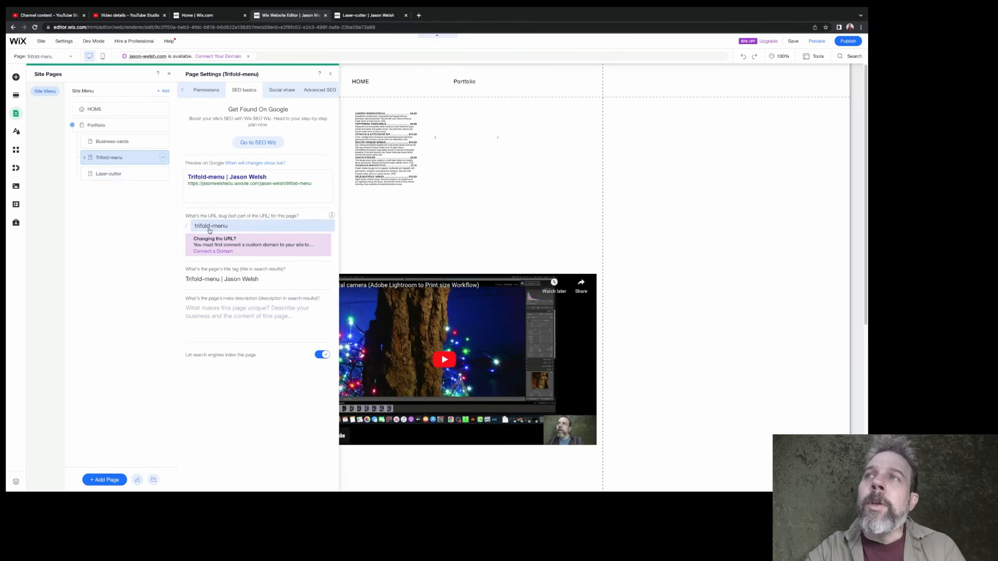
pyautogui.click(107, 173)
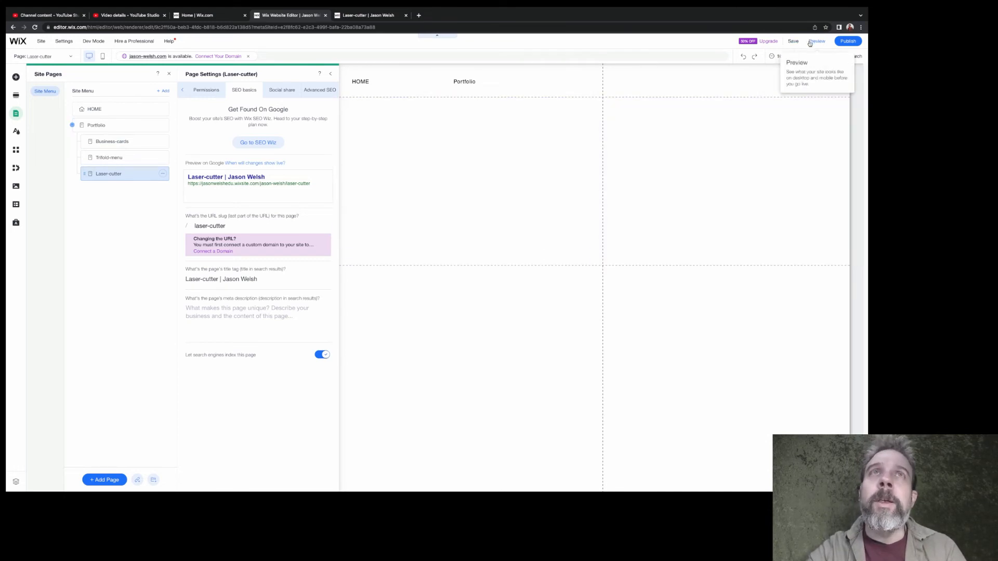
# Preview the site, publish it, and open the live version
pyautogui.click(817, 43)
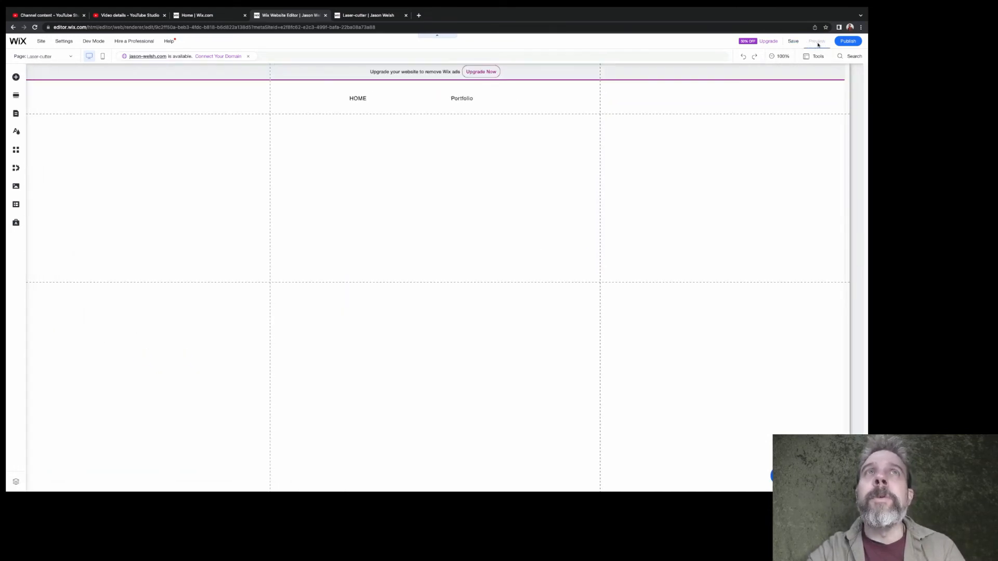
pyautogui.click(844, 41)
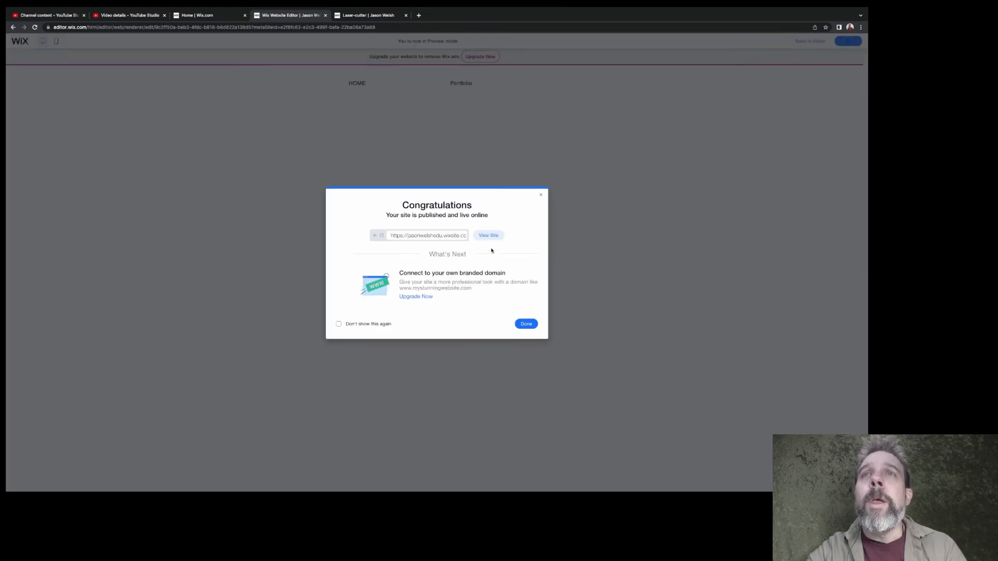
pyautogui.click(488, 237)
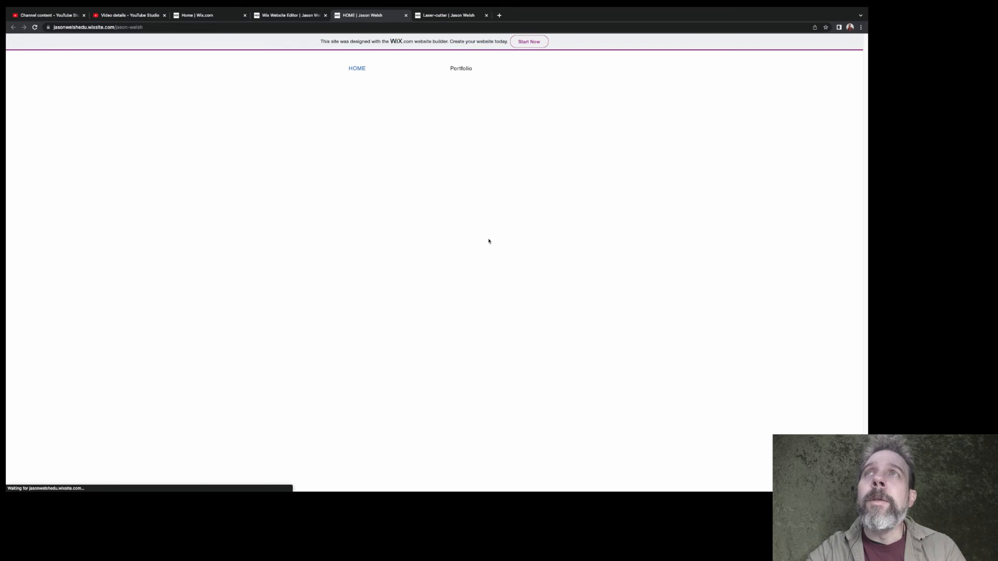
# Check the live site's Laser-cutter and Trifold-menu subpages under Portfolio, then go back to HOME
pyautogui.moveTo(458, 72)
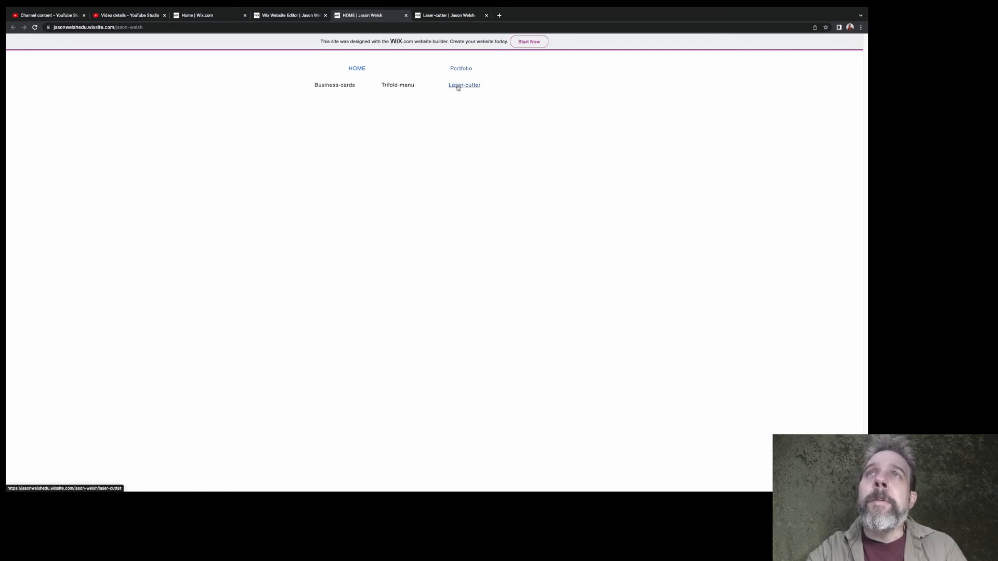
pyautogui.click(458, 87)
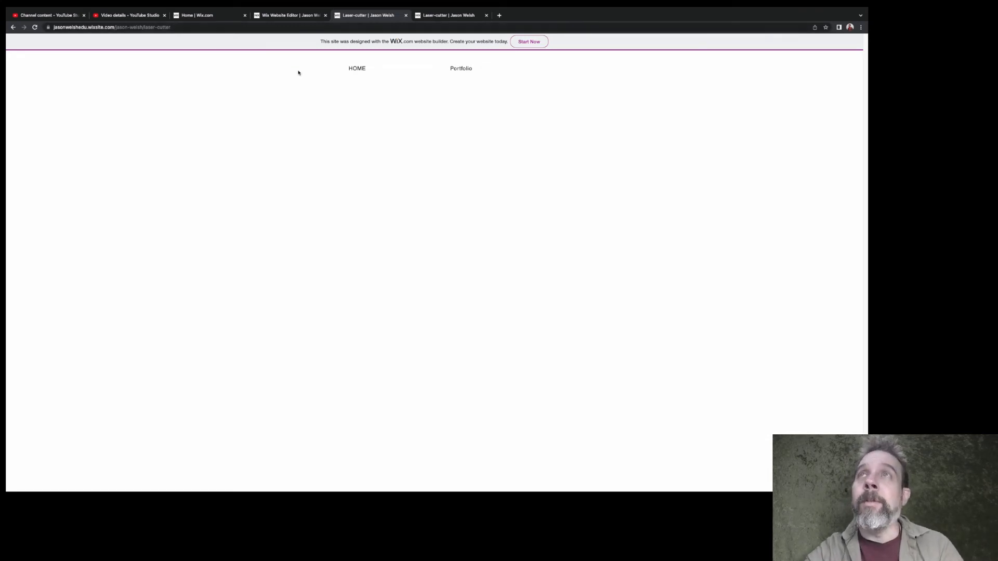
pyautogui.moveTo(465, 70)
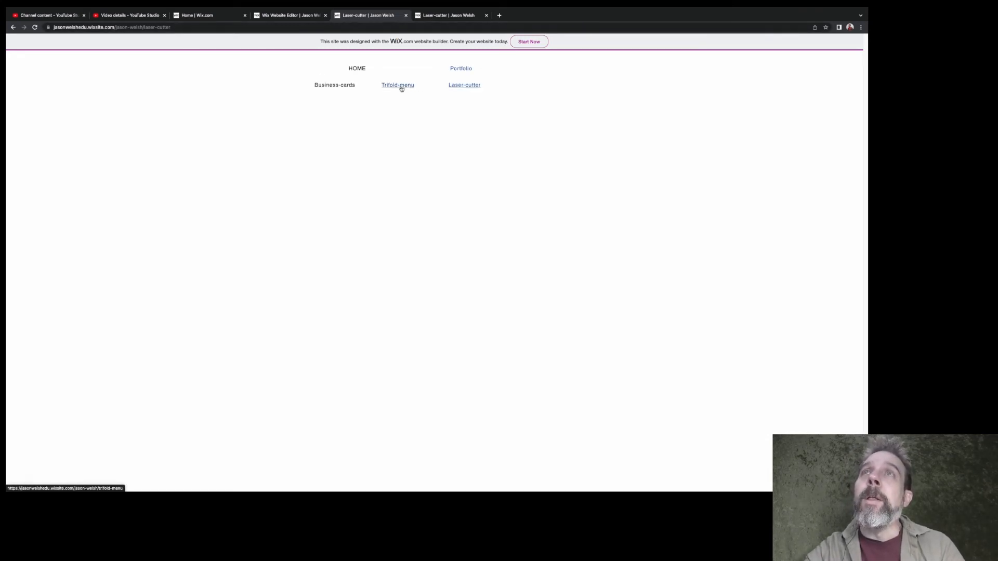
pyautogui.click(400, 85)
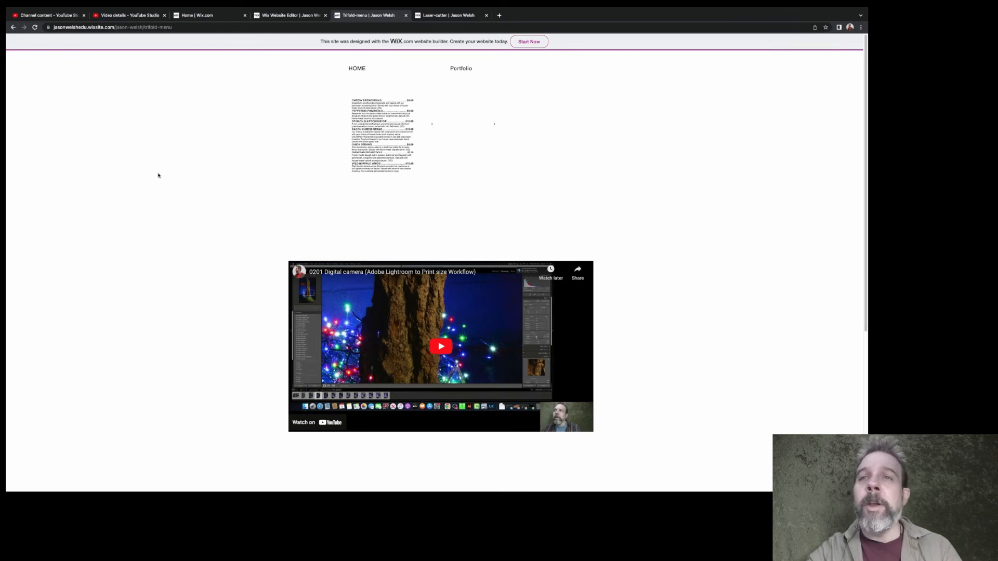
pyautogui.click(356, 69)
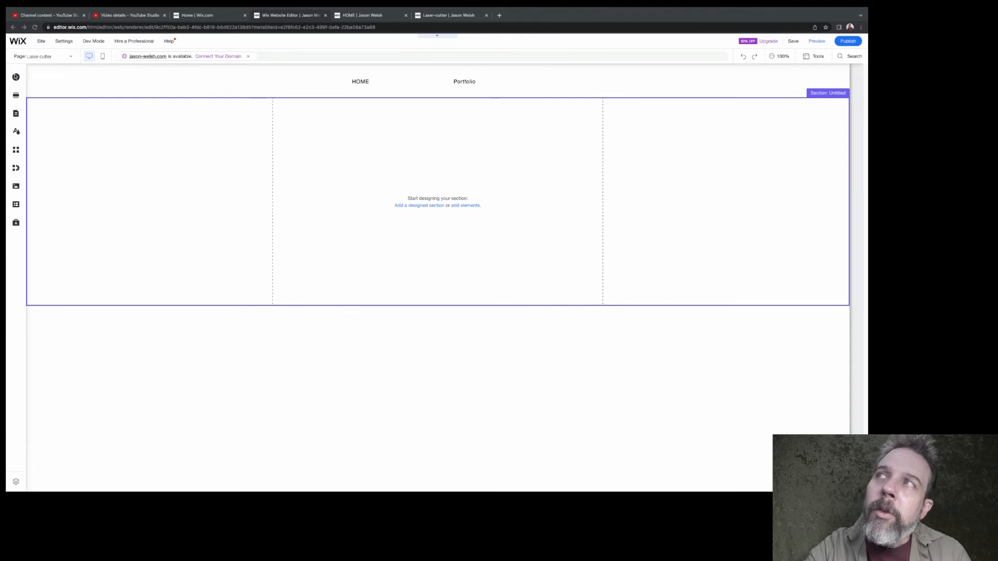
# Add the free Wix image "Woman in Red" to the Laser-cutter page, shrink it to about half size, and position it mid-section
pyautogui.click(16, 76)
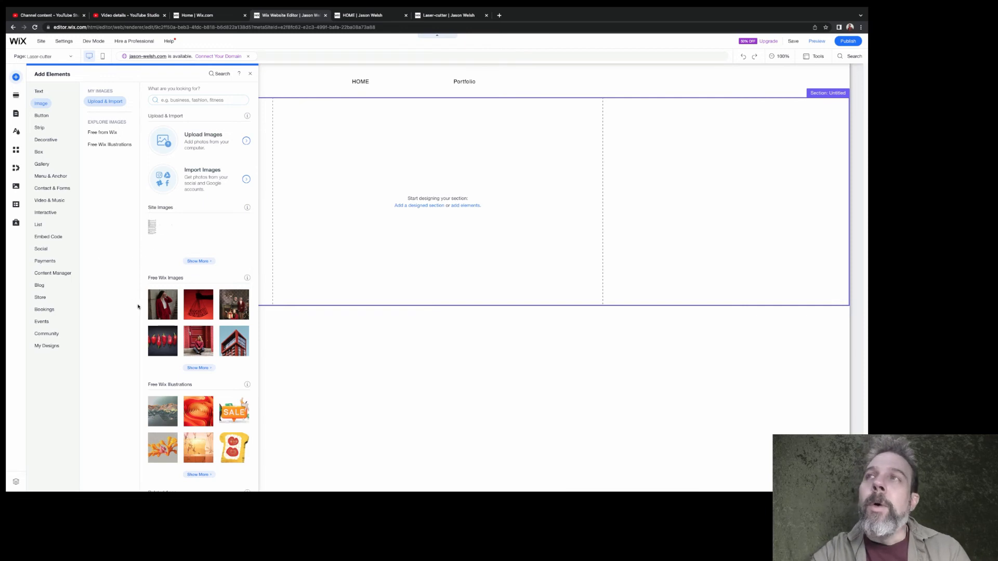
pyautogui.moveTo(162, 307)
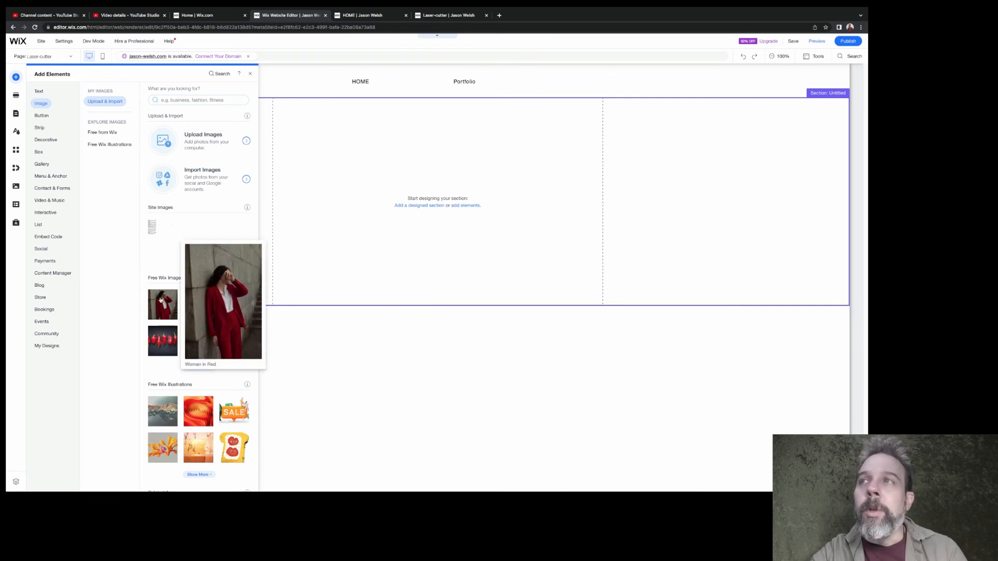
pyautogui.click(161, 300)
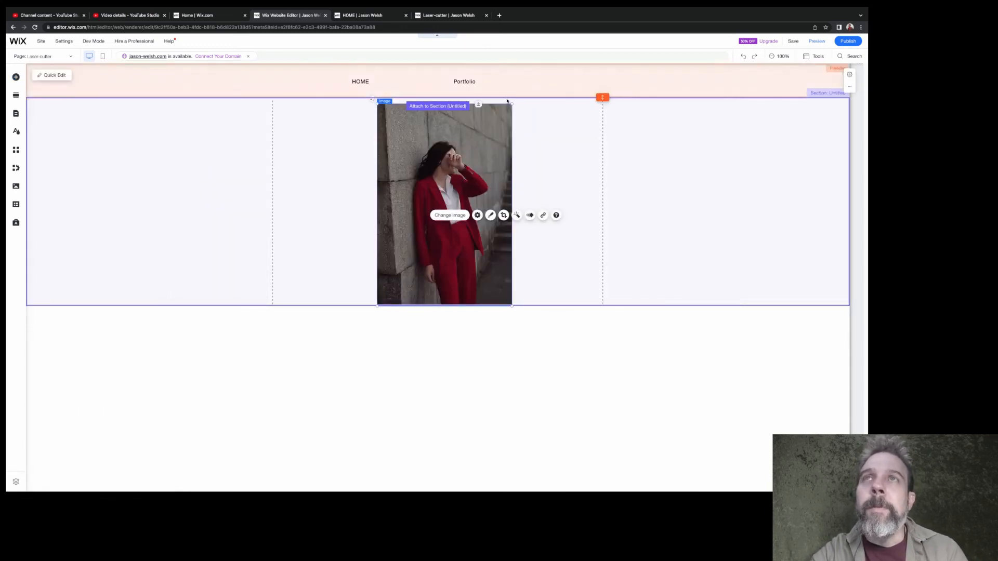
pyautogui.moveTo(512, 103); pyautogui.dragTo(446, 202)
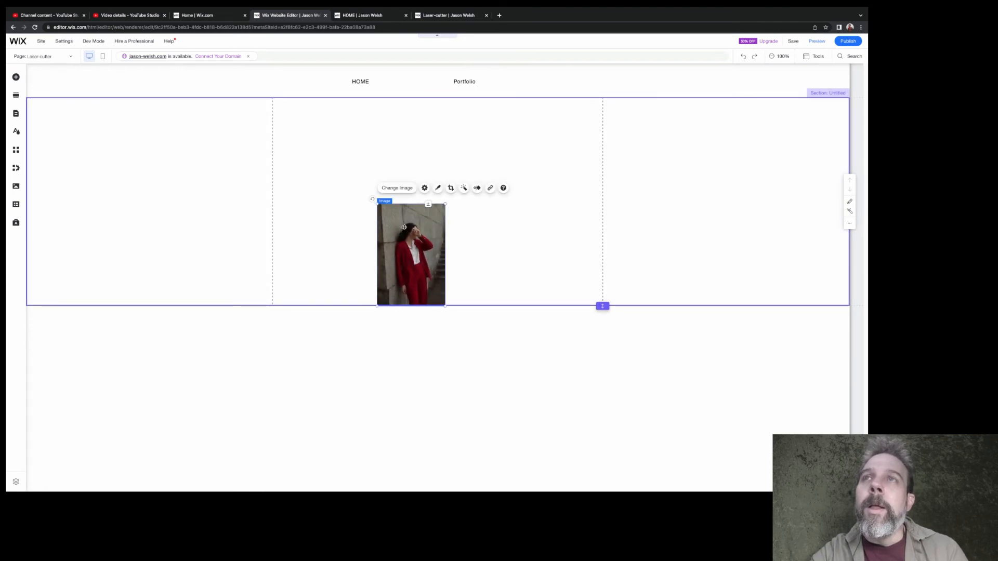
pyautogui.moveTo(403, 234); pyautogui.dragTo(442, 177)
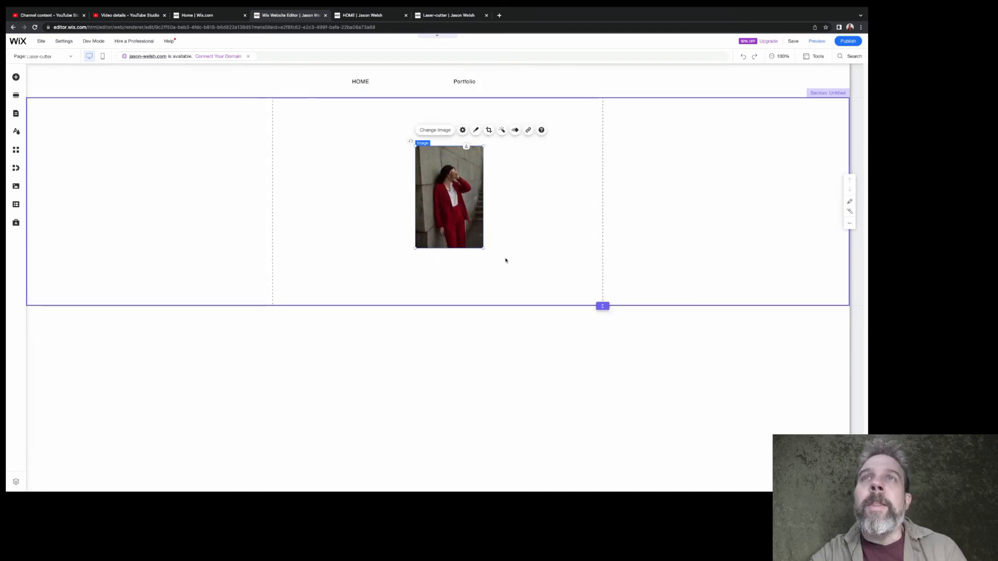
pyautogui.click(488, 235)
pyautogui.click(469, 216)
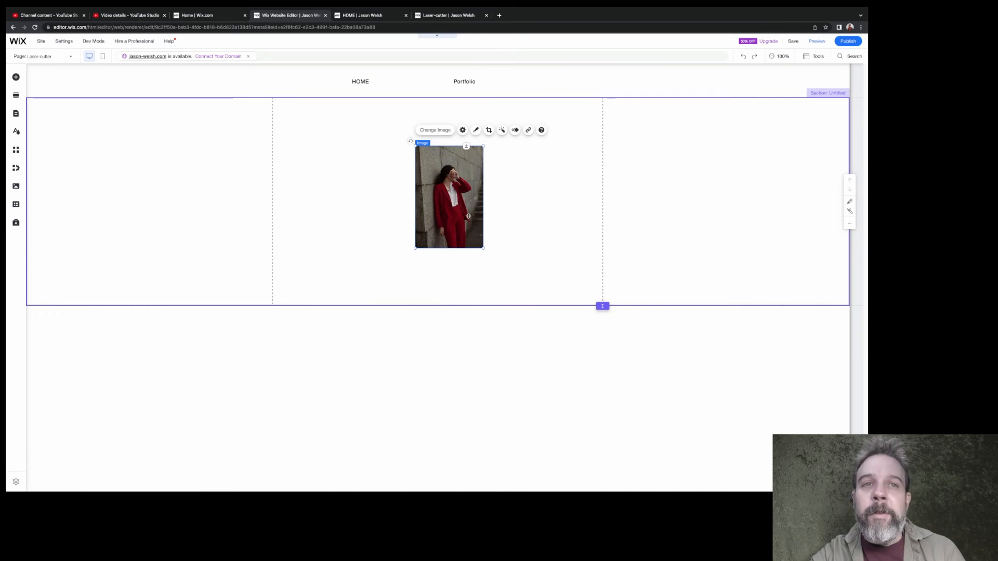
# Link the "Woman in Red" image to the Portfolio page, opening in the current window
pyautogui.click(528, 131)
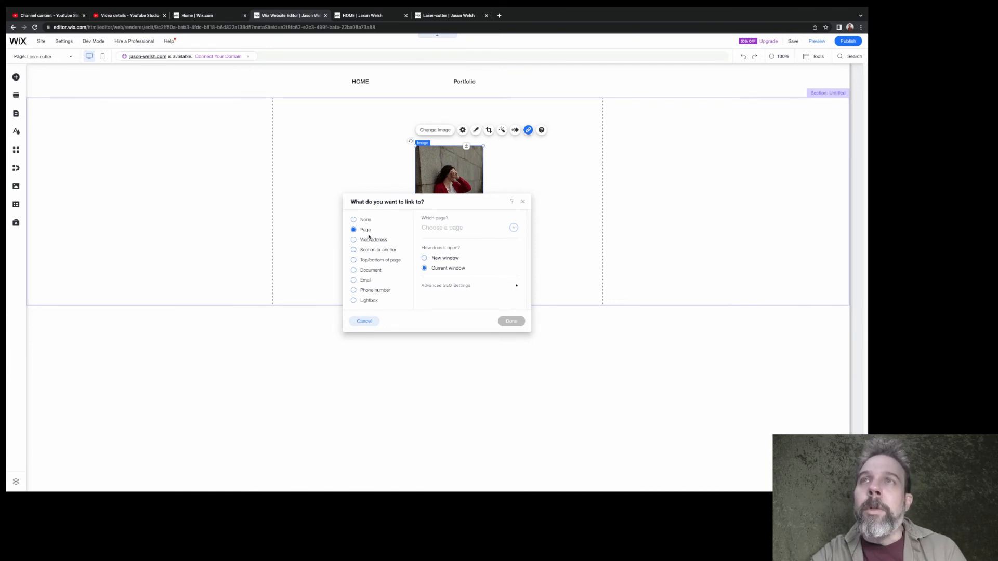
pyautogui.click(461, 230)
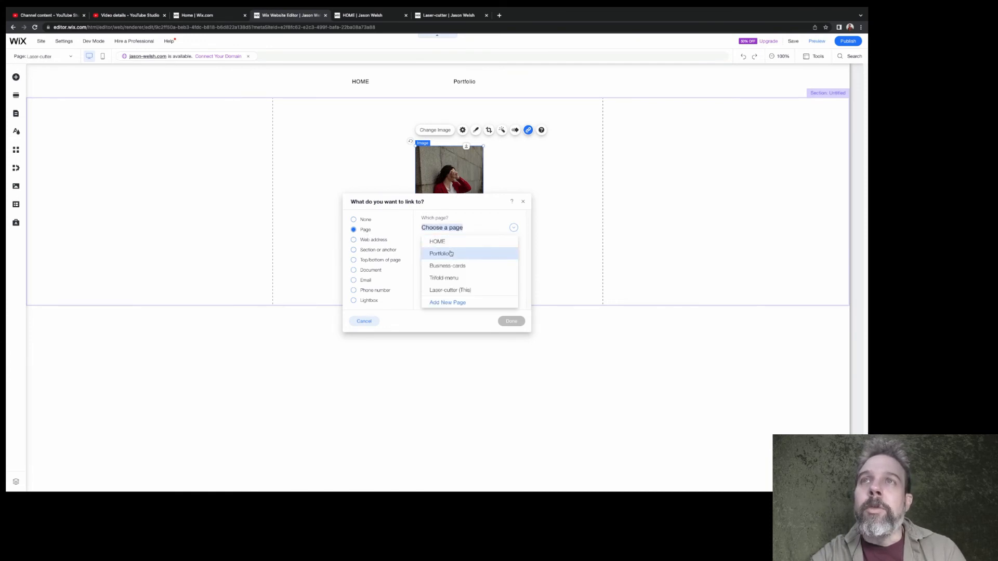
pyautogui.click(449, 253)
pyautogui.click(508, 321)
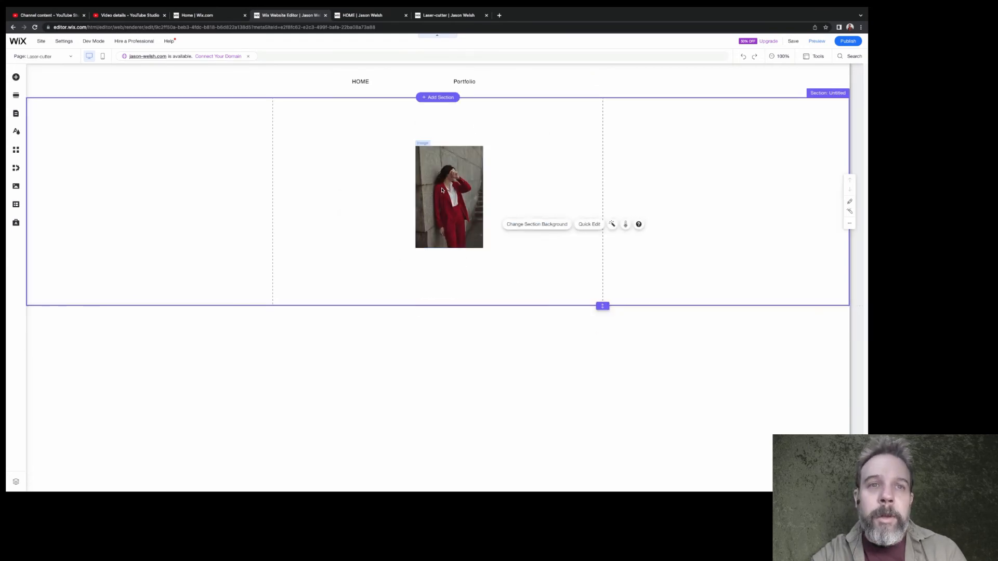
# Preview and publish the site again, and open the Laser-cutter page on the live version to check the linked image
pyautogui.click(817, 42)
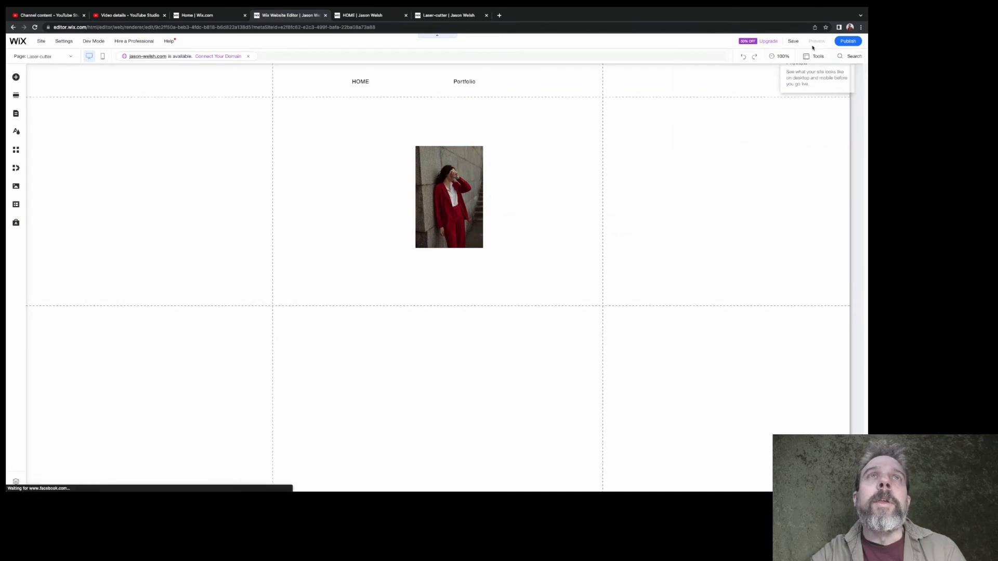
pyautogui.click(843, 44)
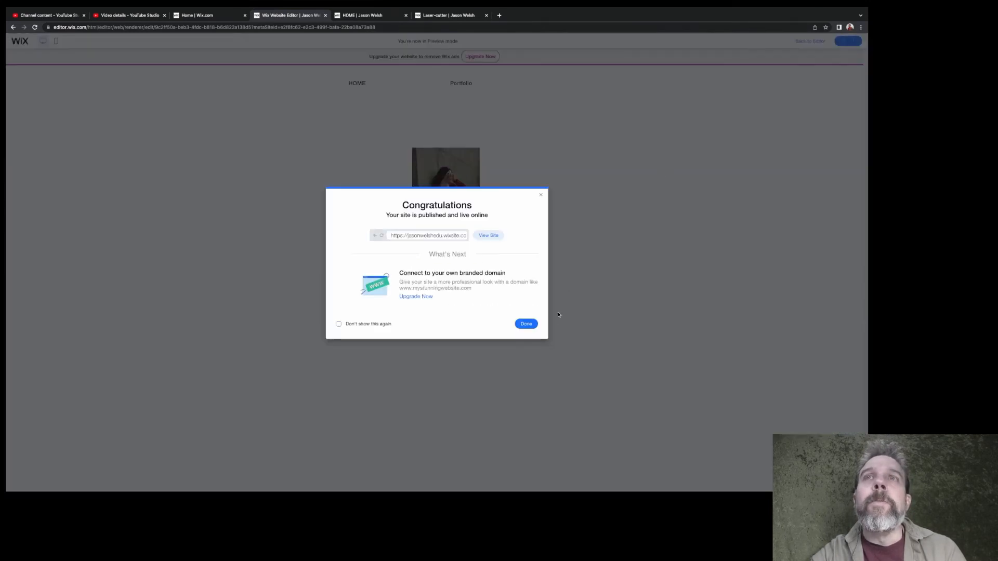
pyautogui.click(488, 235)
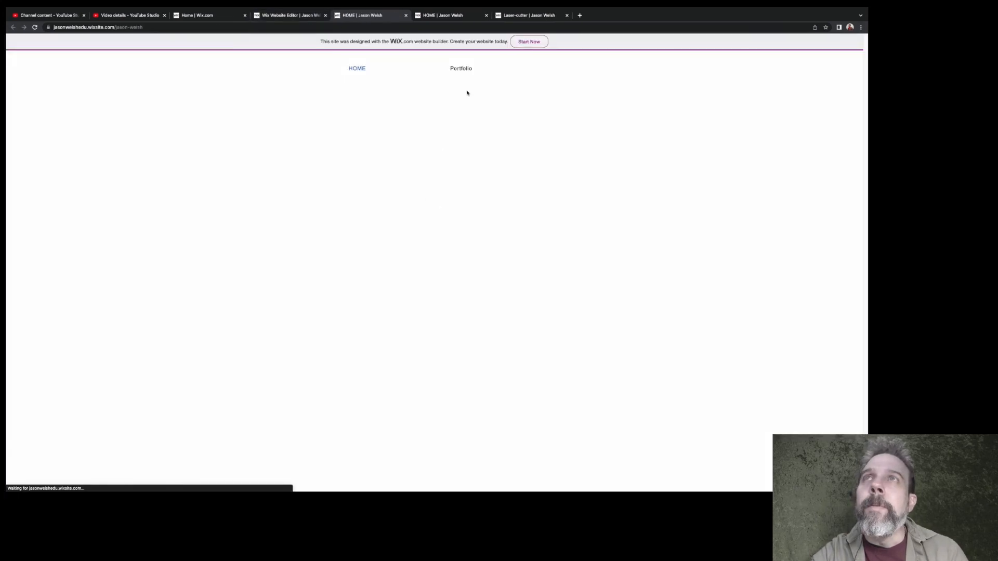
pyautogui.moveTo(460, 68)
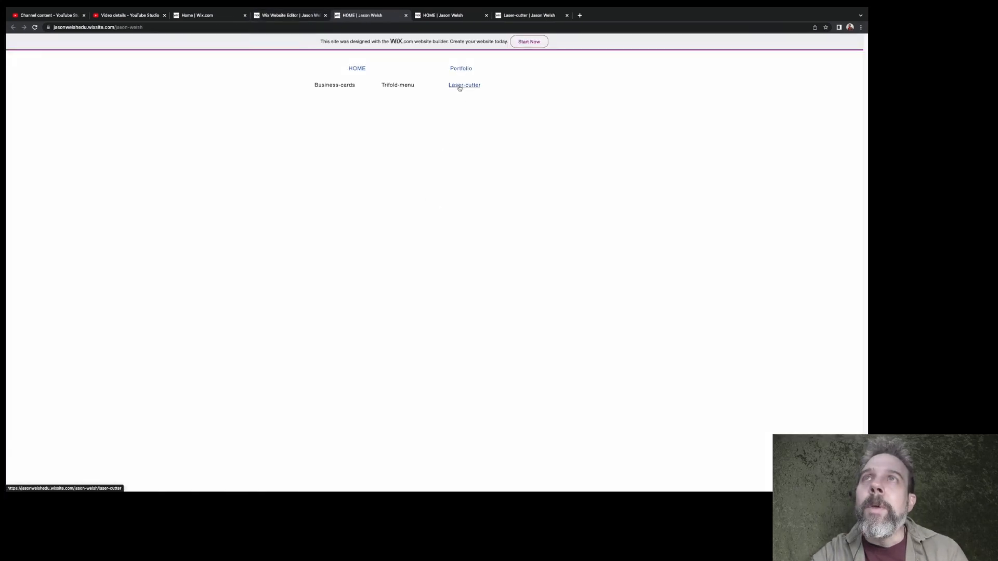
pyautogui.click(459, 87)
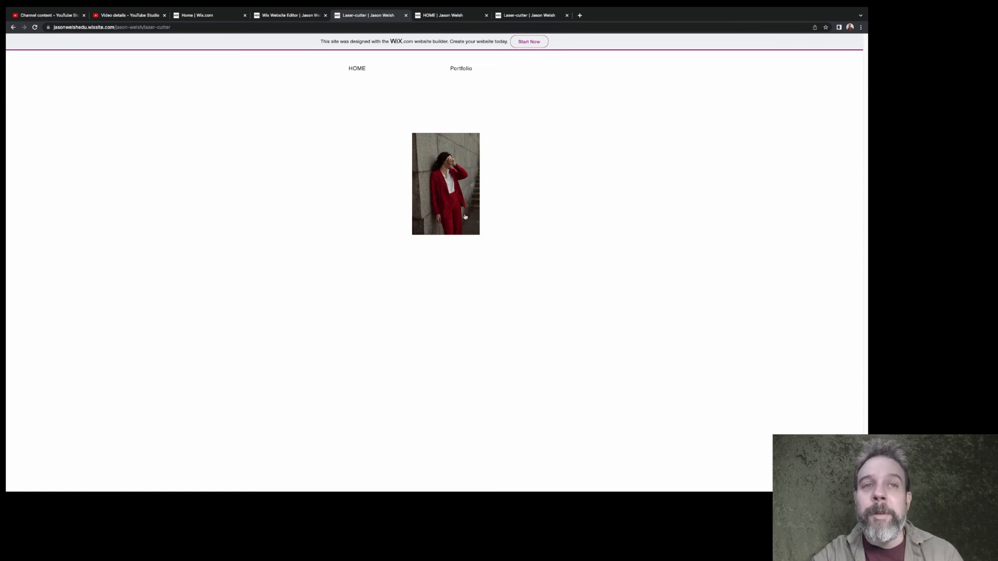
# Test the "Woman in Red" image link on the live Laser-cutter page and look through the other open live-site pages
pyautogui.click(446, 196)
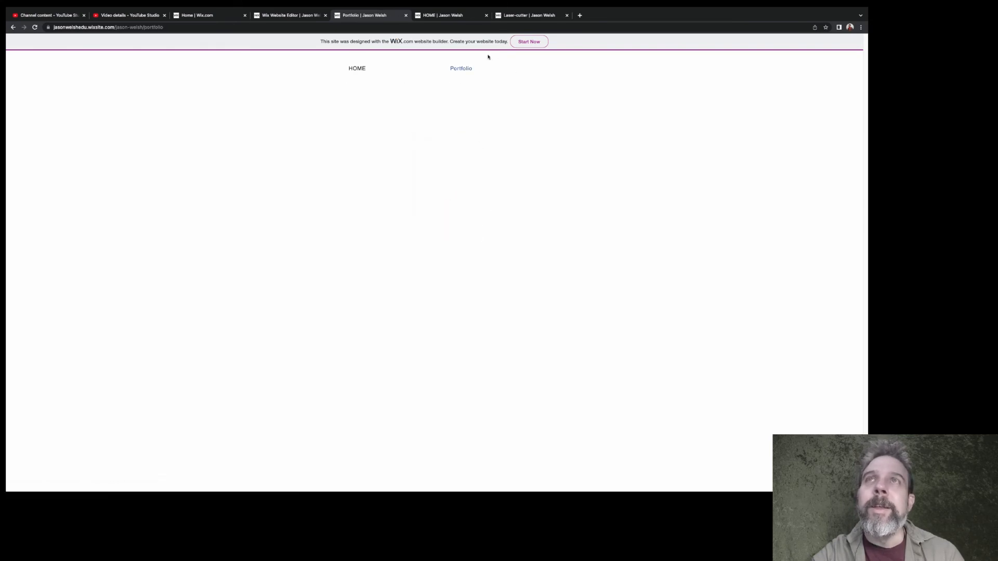
pyautogui.click(507, 19)
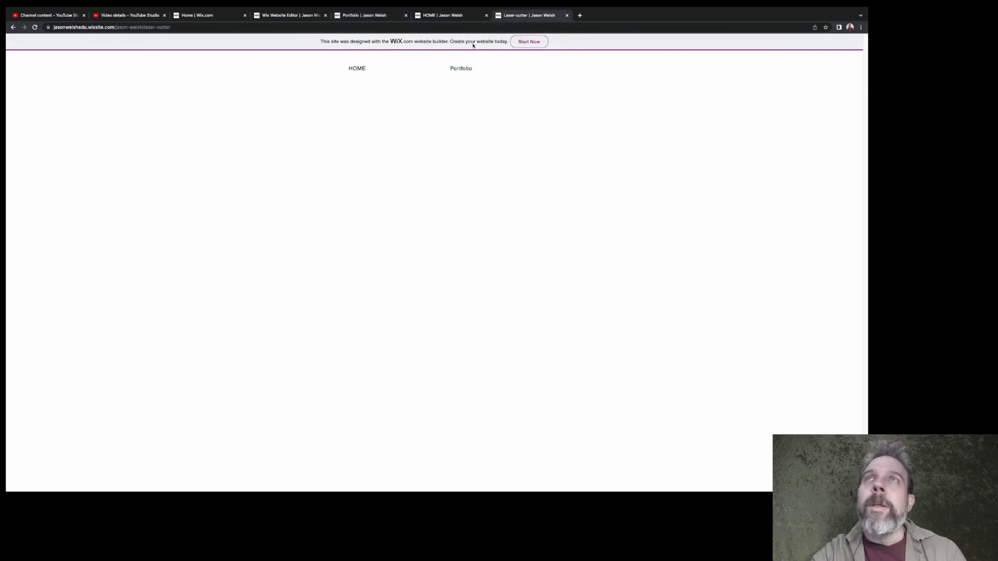
pyautogui.click(460, 20)
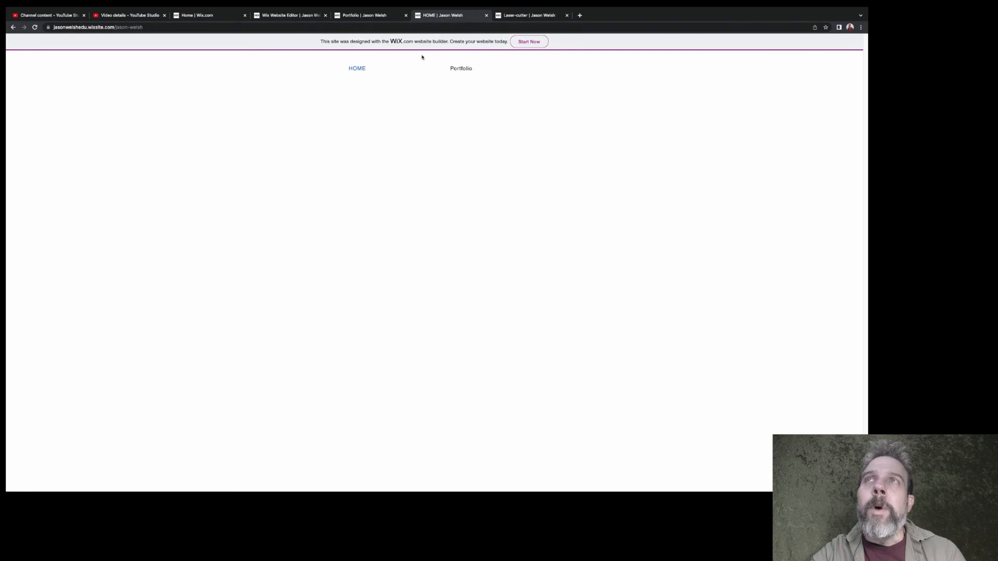
# Switch to the Wix editor, dismiss the publish confirmation, and leave preview mode after trying the image link there
pyautogui.click(284, 16)
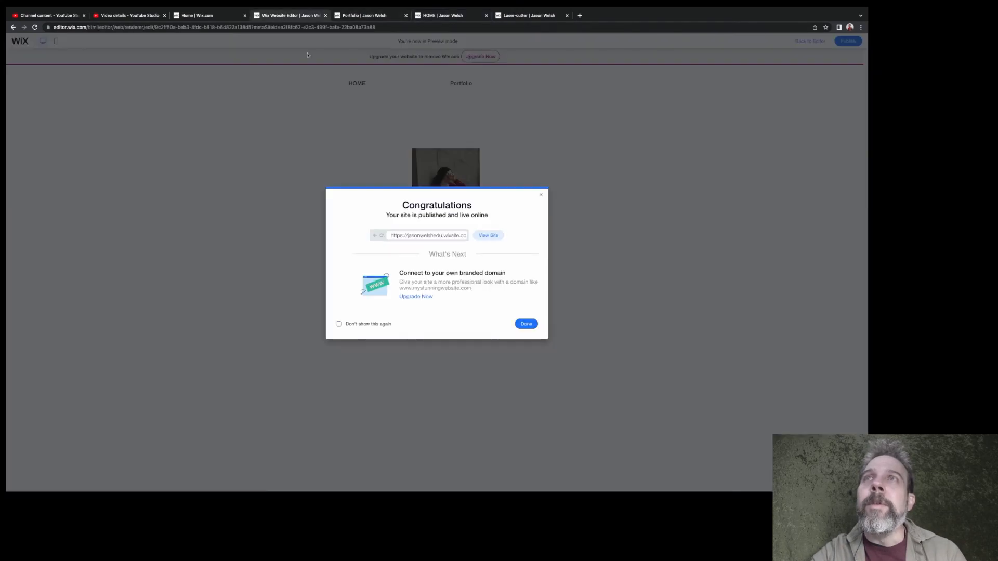
pyautogui.click(540, 193)
pyautogui.click(465, 200)
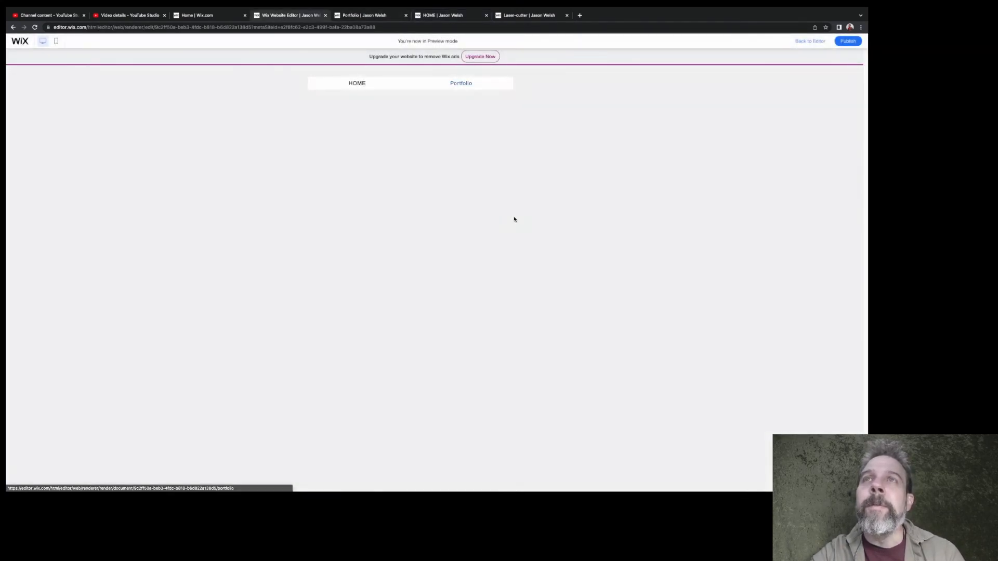
pyautogui.click(210, 16)
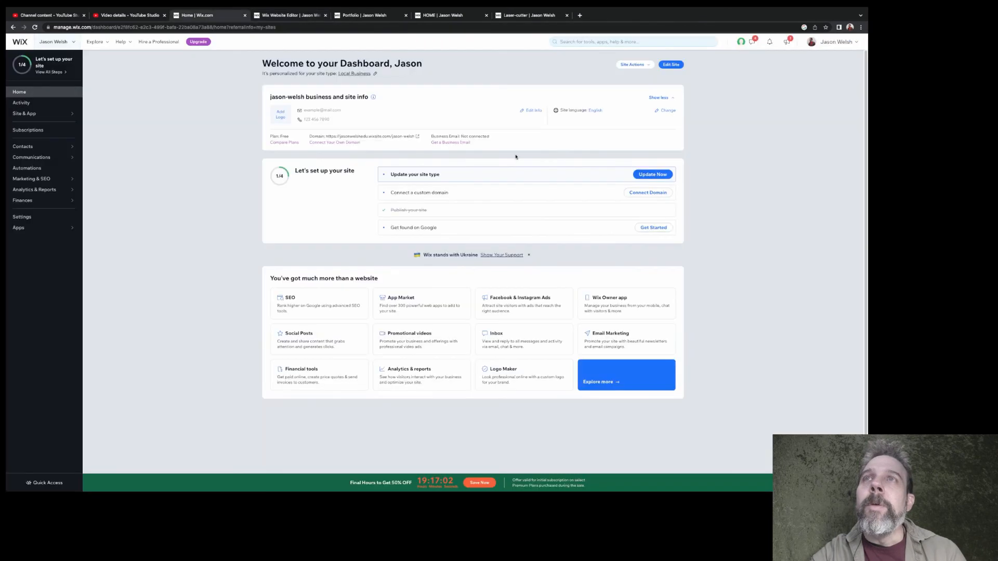
pyautogui.click(289, 15)
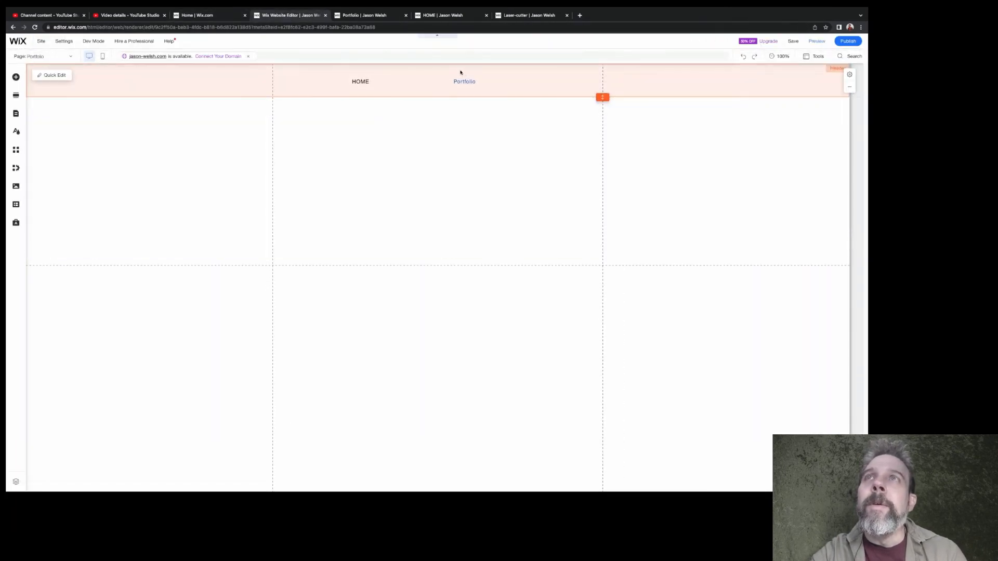
# Go to the Laser-cutter page in the editor and open the link settings of the "Woman in Red" image
pyautogui.click(54, 56)
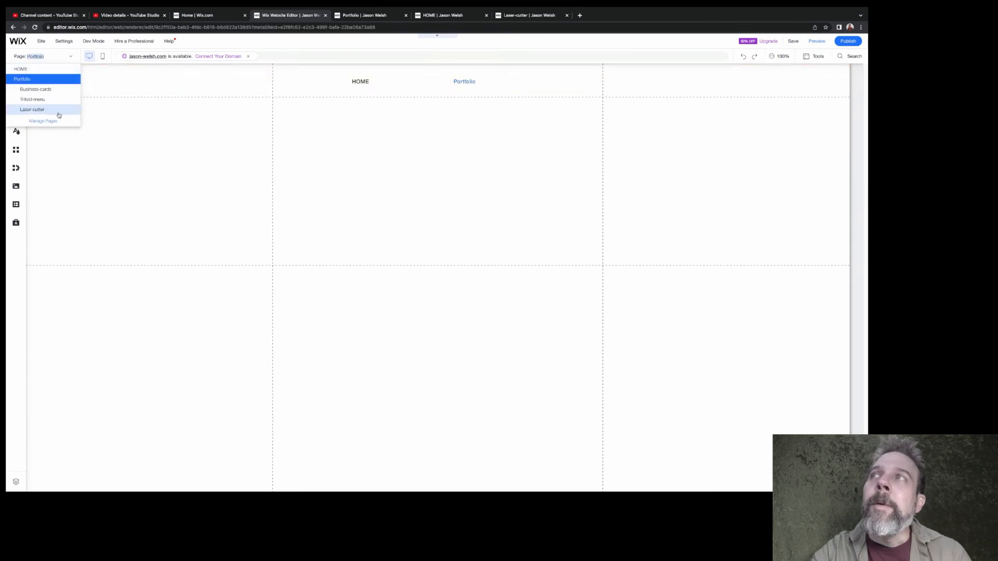
pyautogui.click(55, 110)
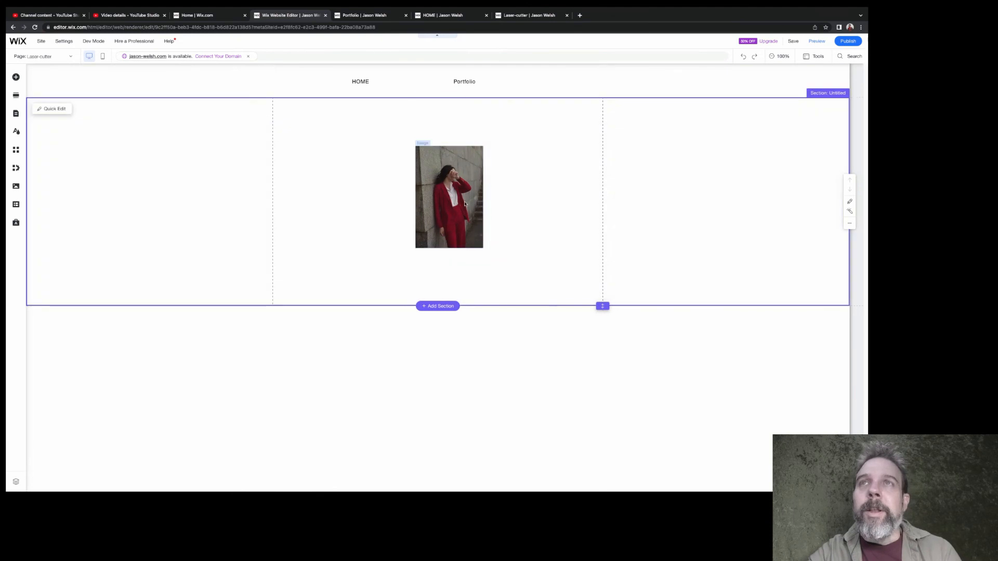
pyautogui.click(472, 196)
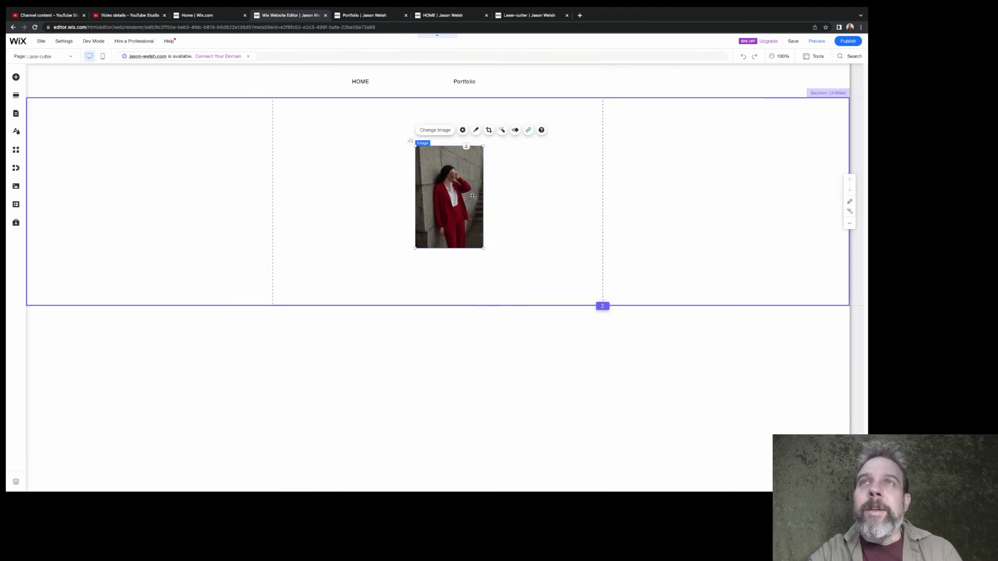
pyautogui.click(528, 130)
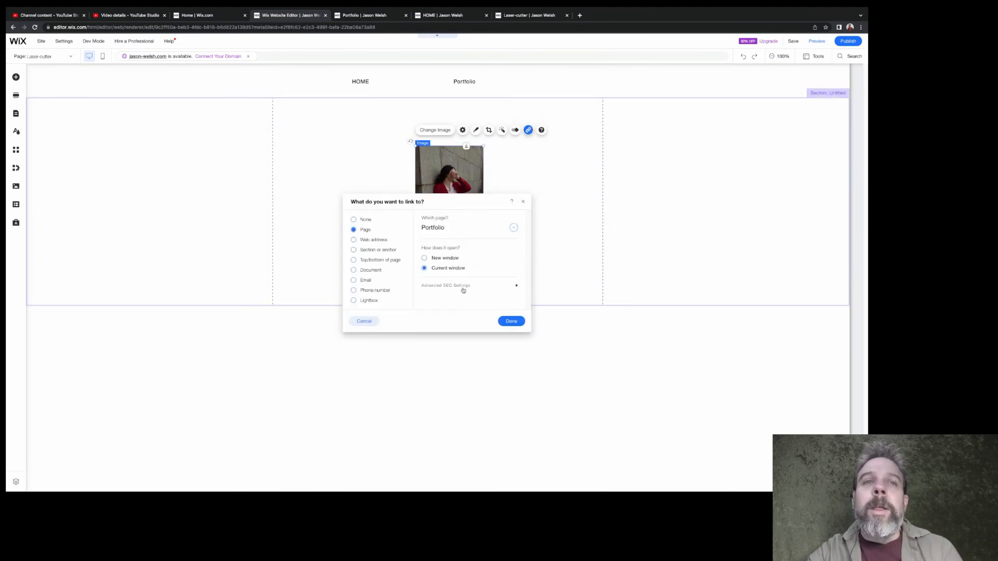
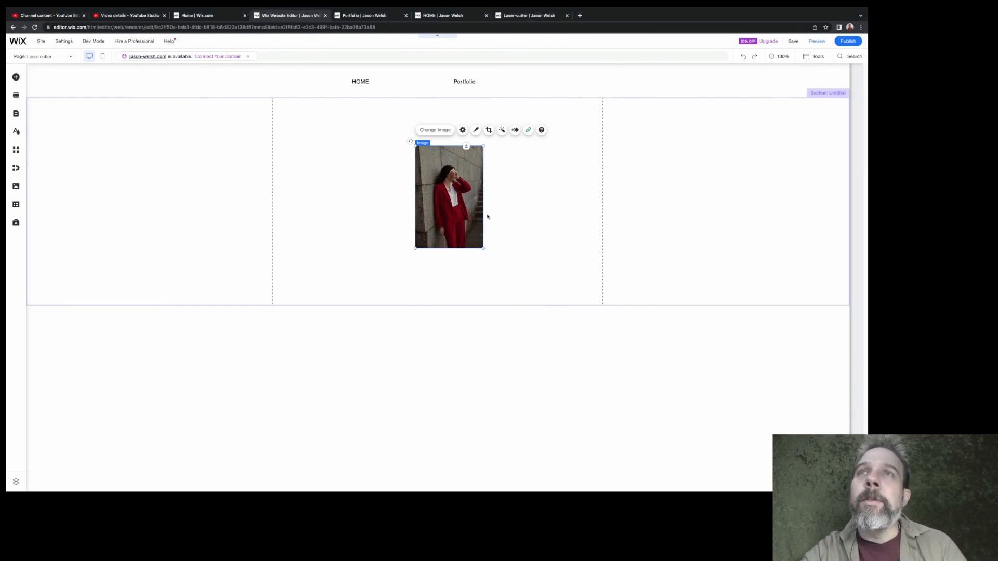
# Try placing the image outside the gridlines beside the central column, and move it back between them
pyautogui.moveTo(478, 216); pyautogui.dragTo(730, 214)
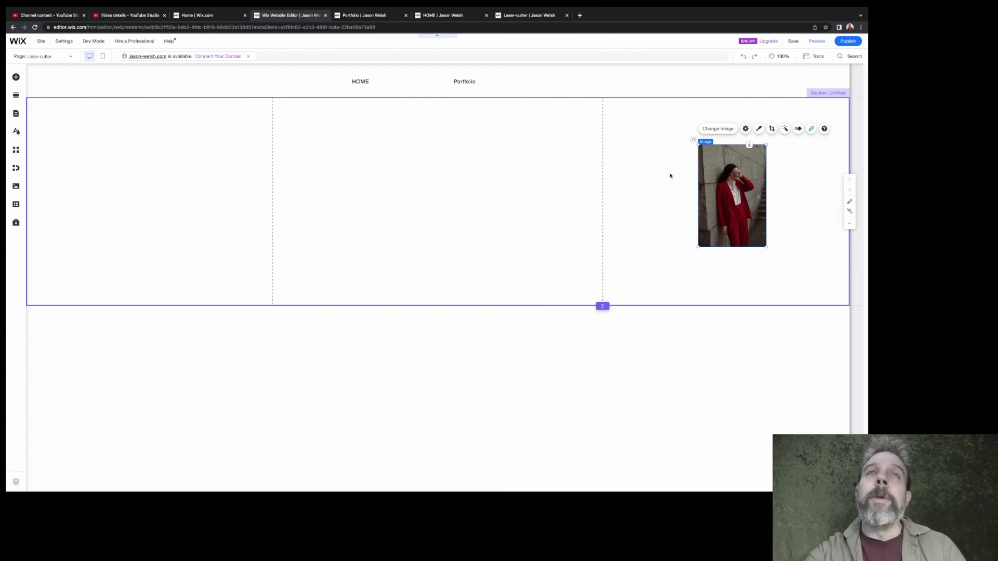
pyautogui.moveTo(712, 191); pyautogui.dragTo(438, 201)
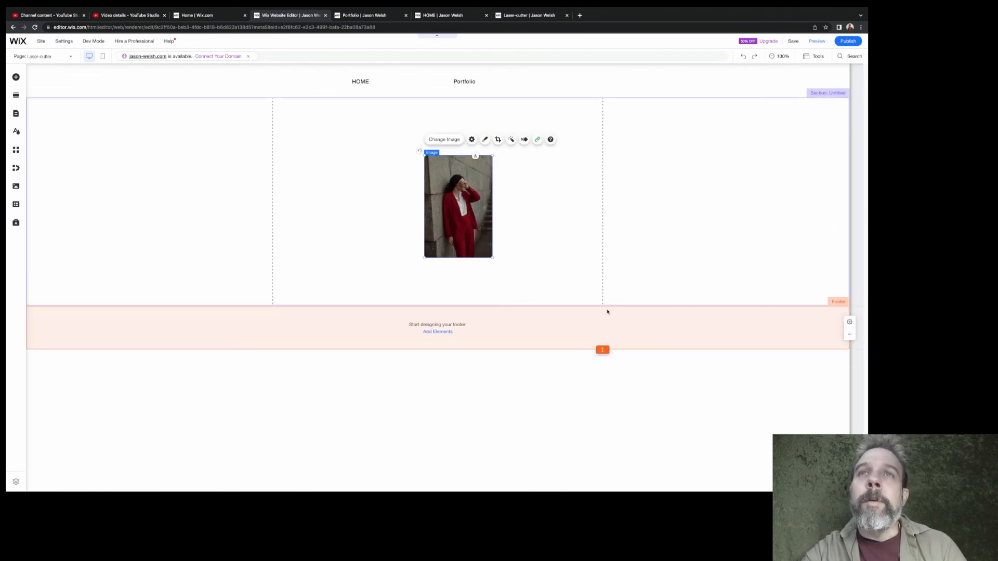
# Extend the Laser-cutter page section downward in several stages to make it much taller
pyautogui.moveTo(602, 305); pyautogui.dragTo(602, 492)
pyautogui.scroll(-2, 577, 398)
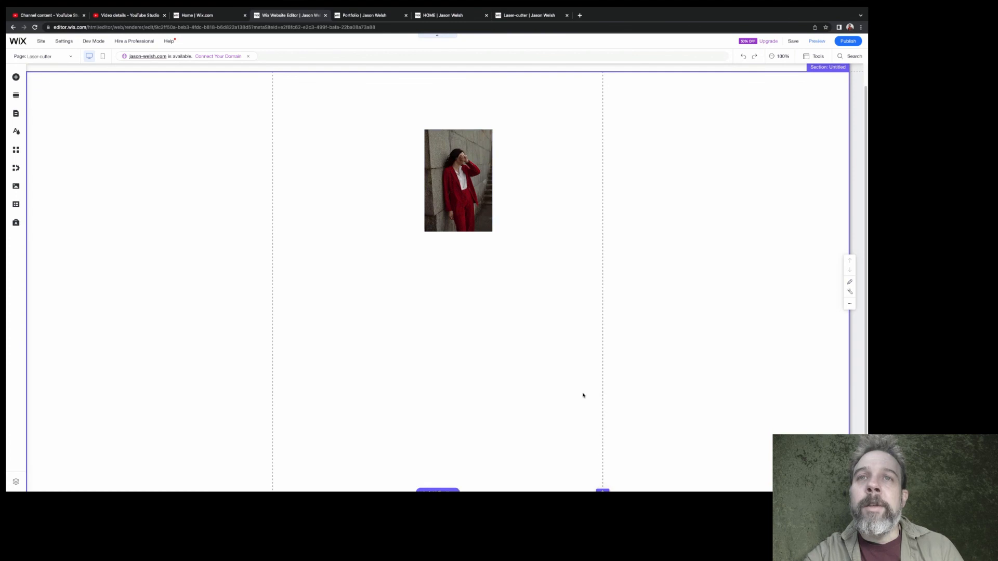
pyautogui.scroll(-2, 583, 395)
pyautogui.moveTo(603, 435); pyautogui.dragTo(601, 491)
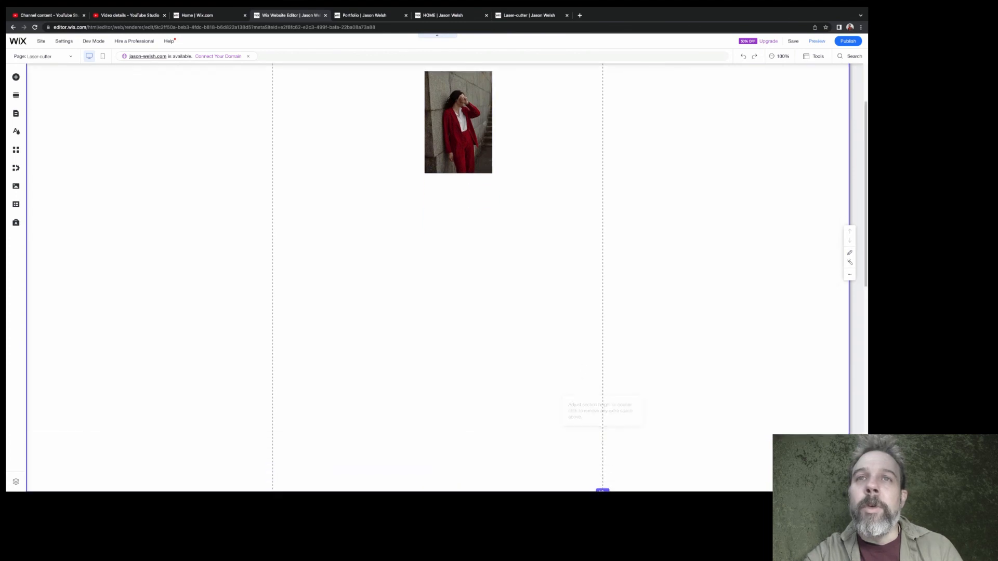
pyautogui.scroll(-2, 594, 422)
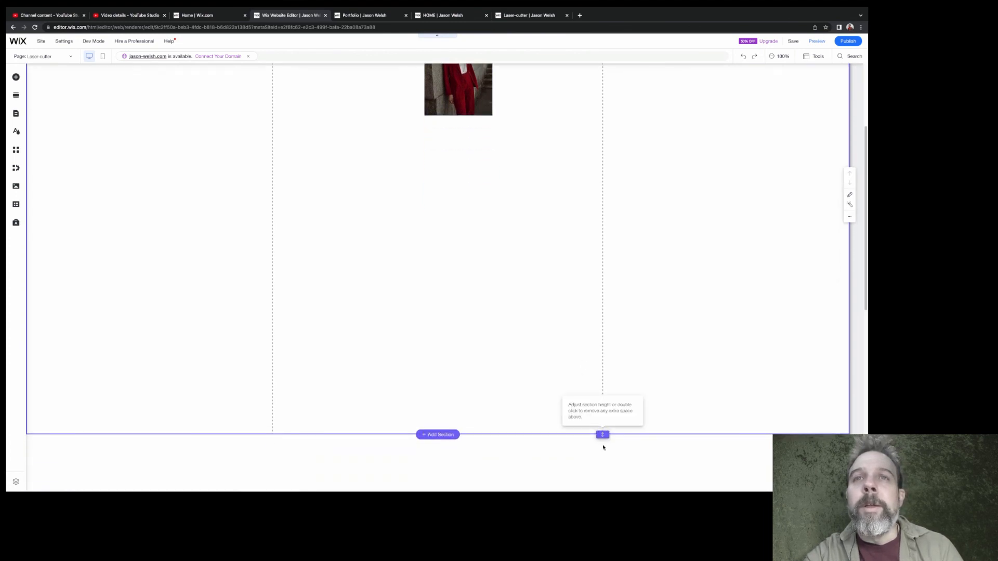
pyautogui.moveTo(602, 434); pyautogui.dragTo(602, 490)
pyautogui.scroll(-2, 584, 364)
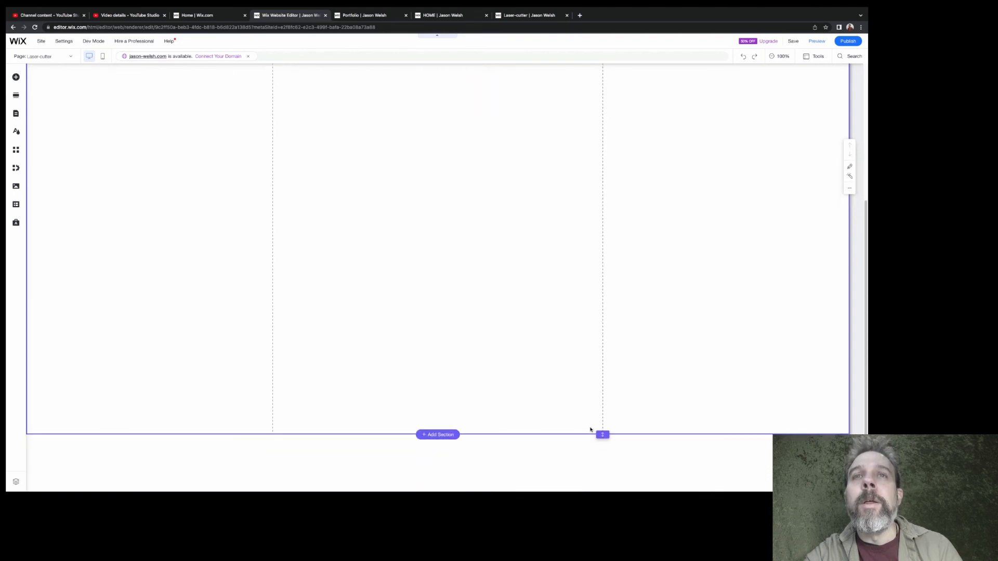
pyautogui.moveTo(601, 434); pyautogui.dragTo(602, 490)
pyautogui.scroll(-2, 566, 342)
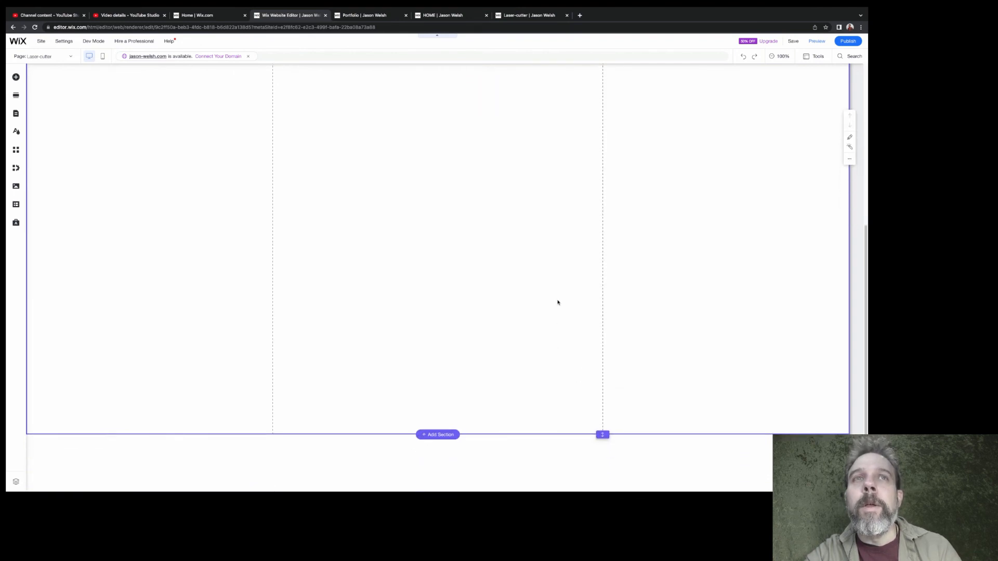
# Move the image lower in the central column, check the mobile layout, and return to the desktop view
pyautogui.scroll(4, 550, 254)
pyautogui.moveTo(467, 229); pyautogui.dragTo(447, 447)
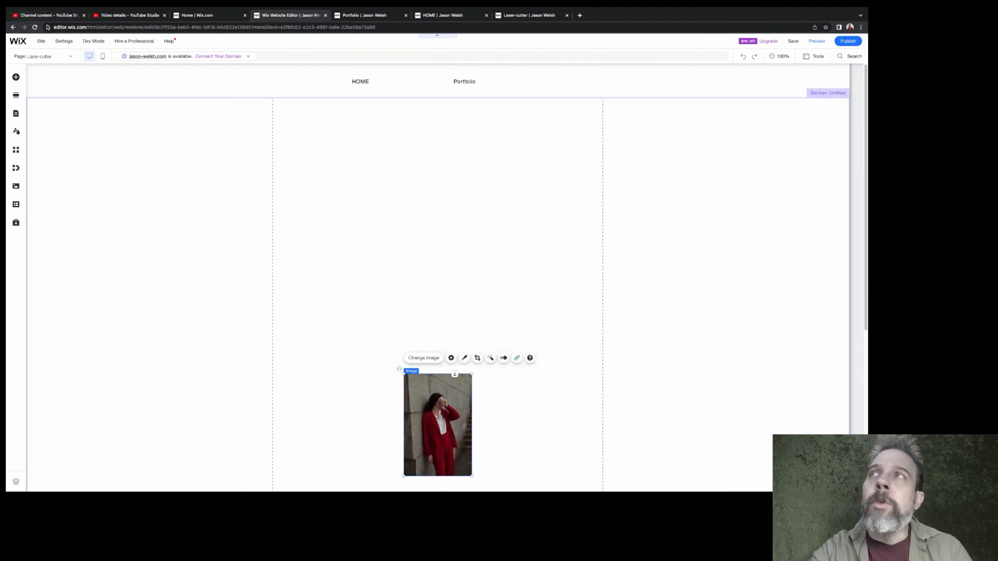
pyautogui.click(103, 57)
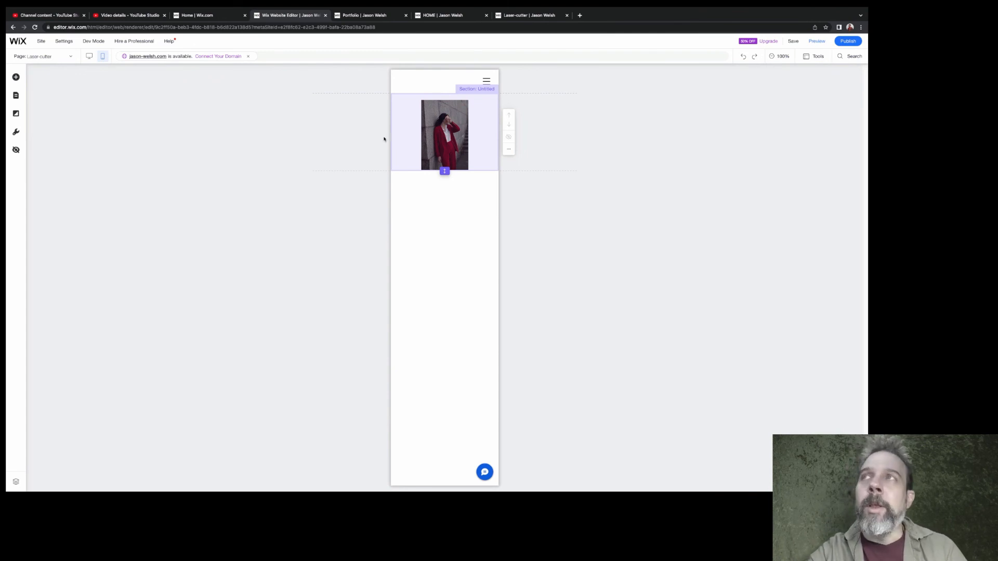
pyautogui.click(89, 60)
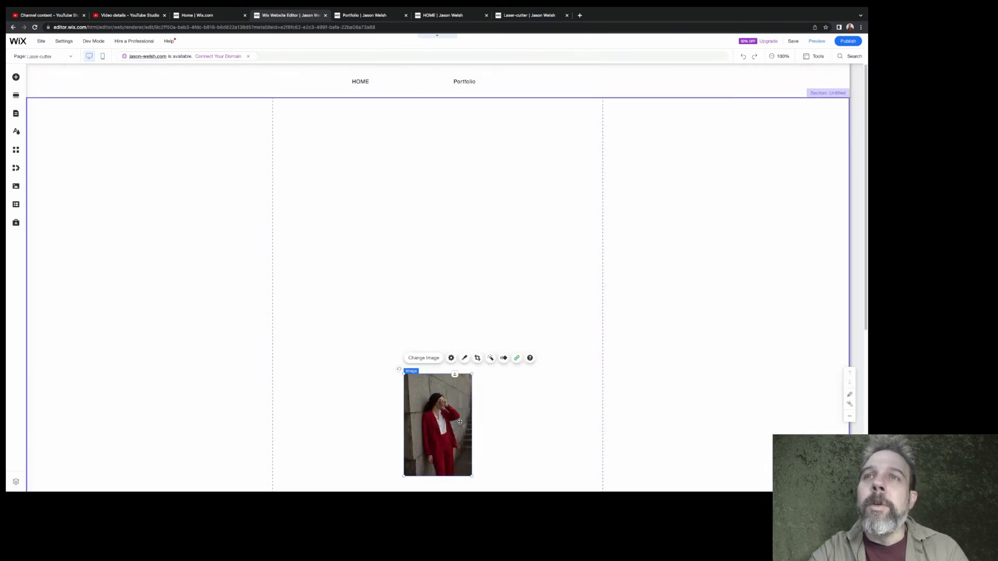
# Duplicate the image and spread three copies across the section: one beyond each gridline and one lower in the central column
pyautogui.moveTo(449, 420); pyautogui.dragTo(728, 245)
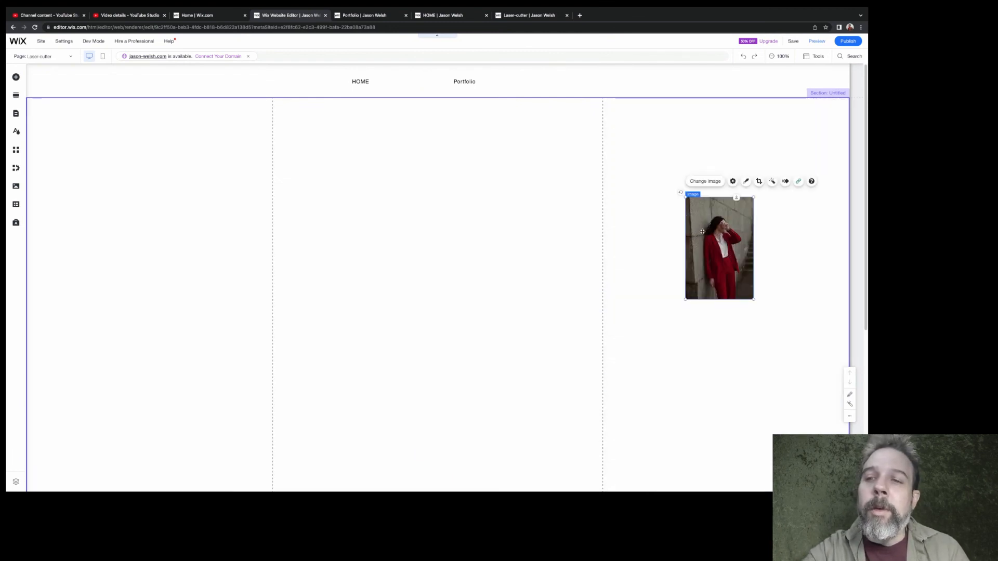
pyautogui.moveTo(703, 232); pyautogui.dragTo(466, 395)
pyautogui.press('super+d')
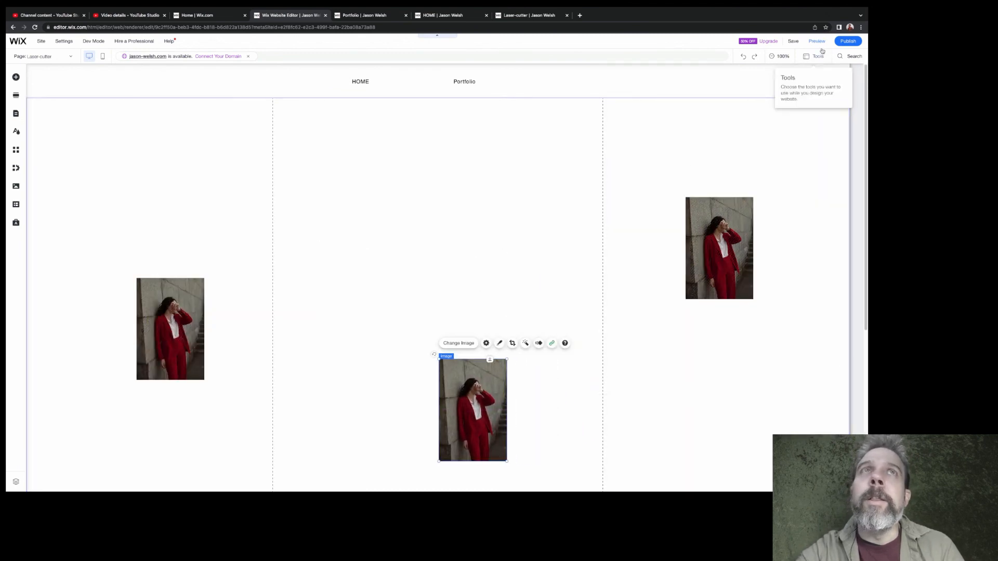
# Save the site, check how the three images stack in the mobile layout, and return to the desktop view
pyautogui.click(789, 44)
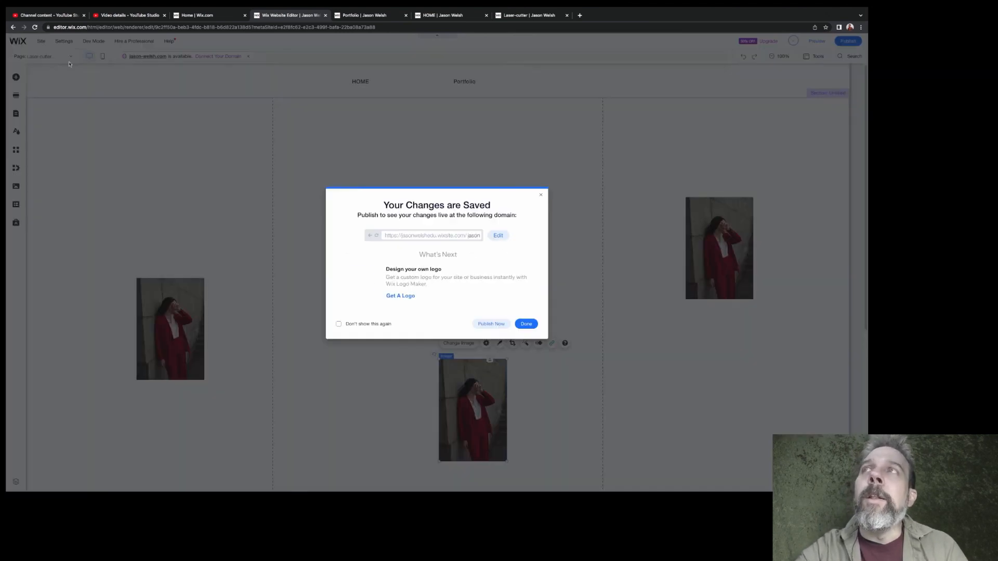
pyautogui.click(526, 324)
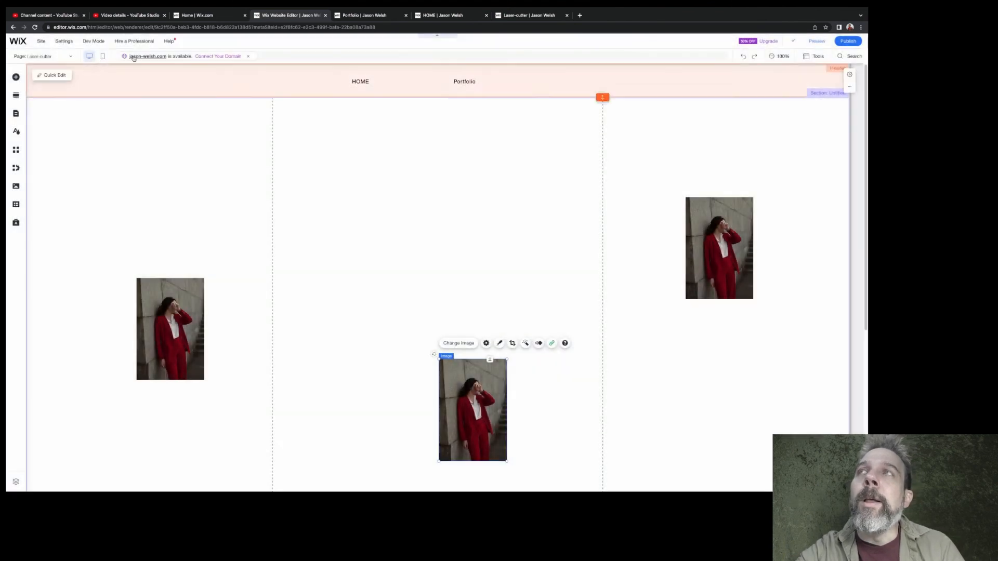
pyautogui.click(102, 57)
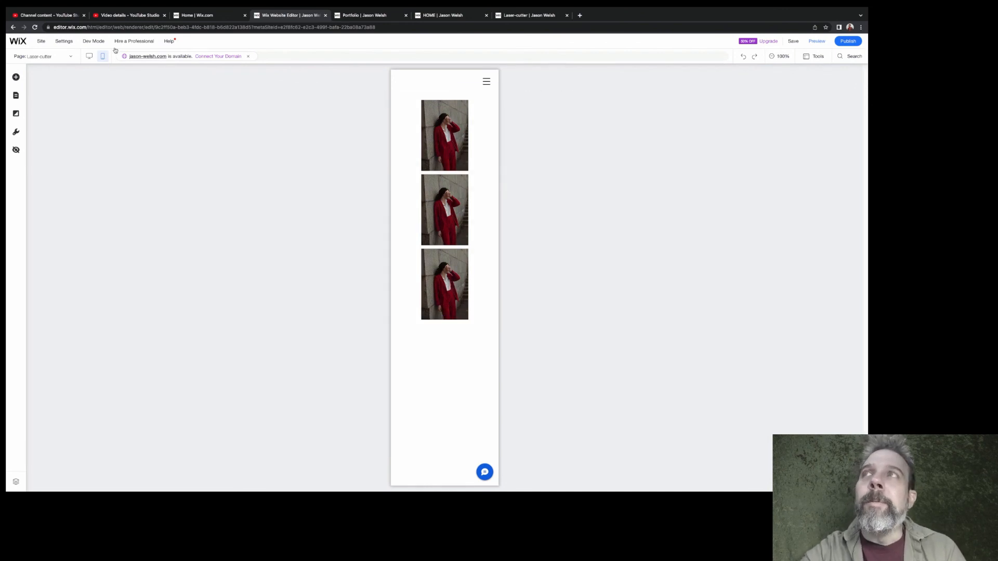
pyautogui.click(89, 56)
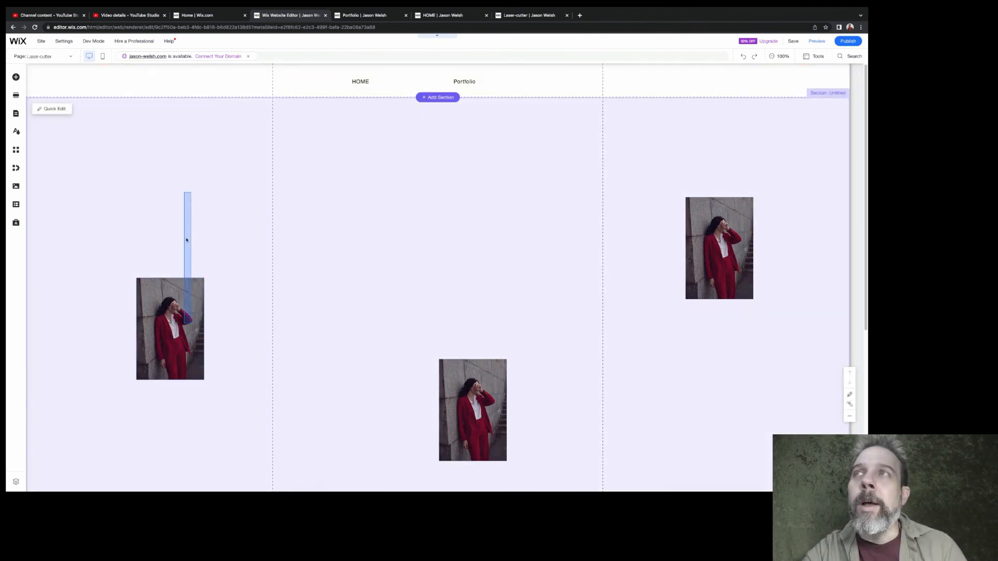
# Bring all three images between the gridlines, with the two outer ones slightly higher than the middle one
pyautogui.click(178, 326)
pyautogui.moveTo(175, 329); pyautogui.dragTo(344, 209)
pyautogui.moveTo(687, 244); pyautogui.dragTo(482, 227)
pyautogui.moveTo(505, 415); pyautogui.dragTo(473, 362)
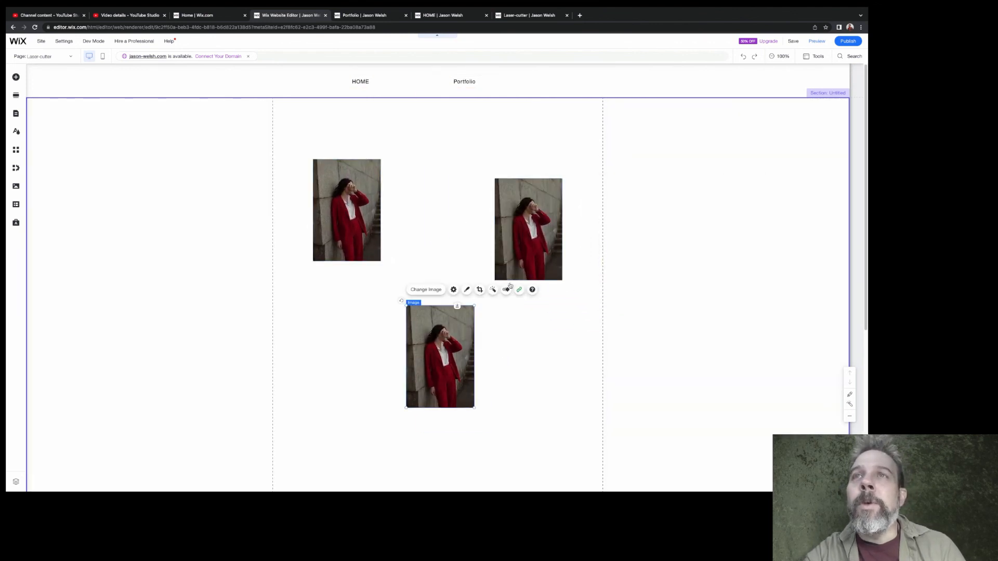
pyautogui.moveTo(520, 245); pyautogui.dragTo(512, 240)
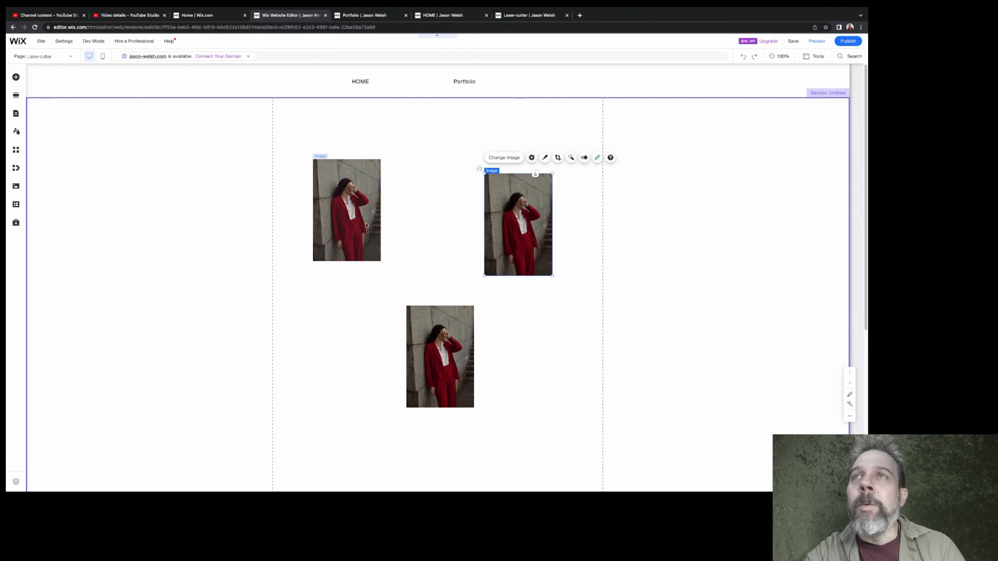
pyautogui.moveTo(363, 212); pyautogui.dragTo(373, 281)
pyautogui.moveTo(518, 225); pyautogui.dragTo(527, 298)
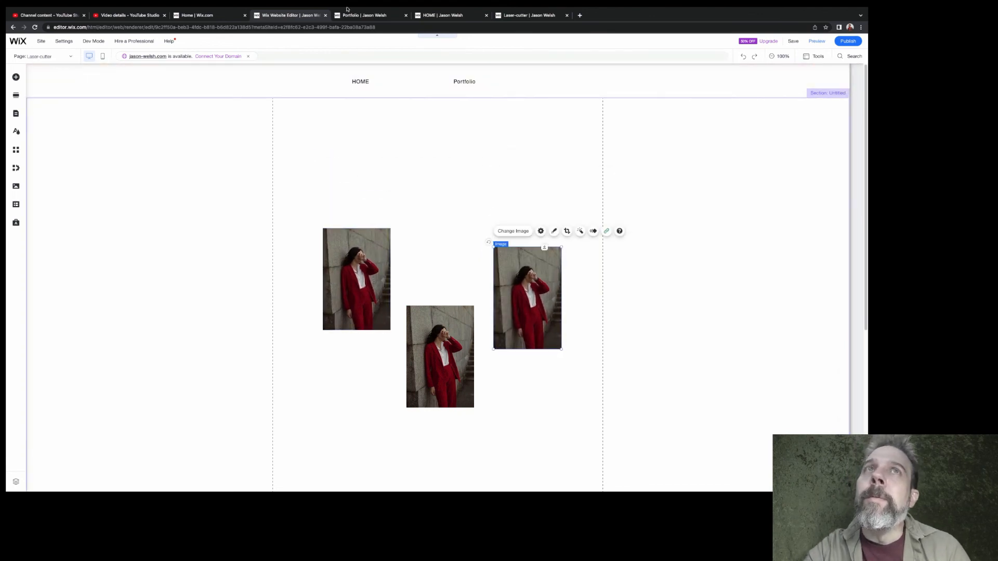
# Save the rearranged page, examine the image order in the mobile layout, and go back to desktop editing
pyautogui.click(793, 41)
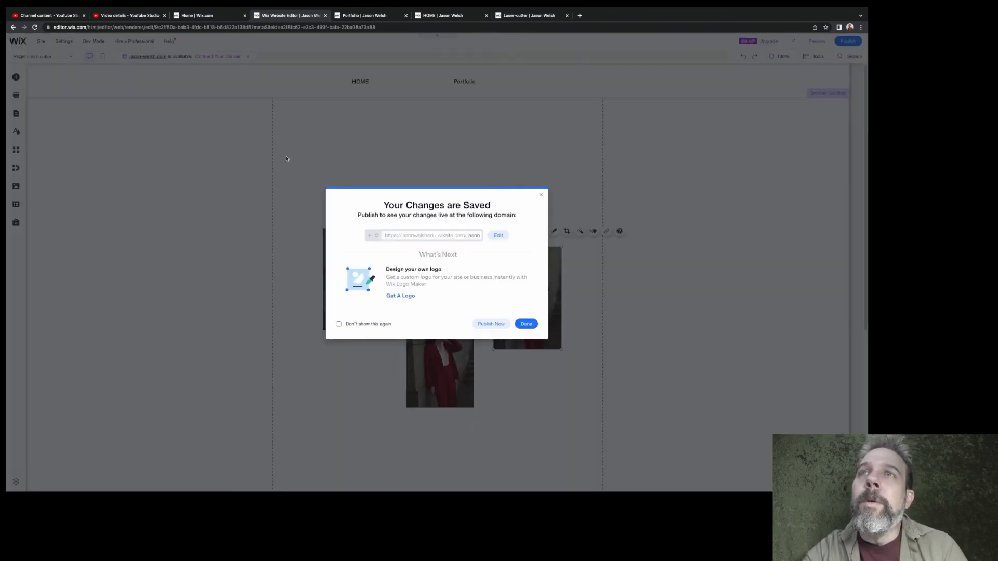
pyautogui.click(525, 324)
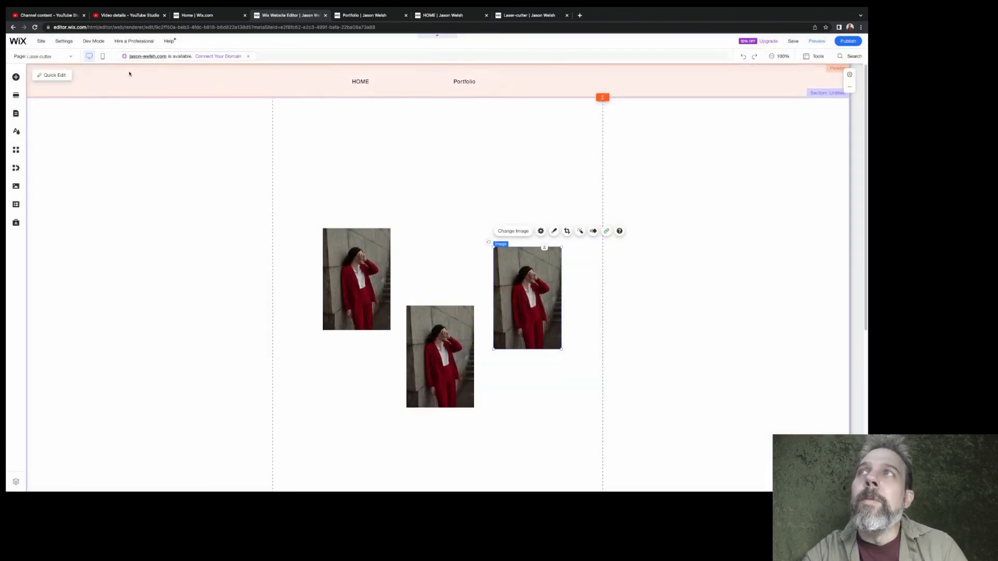
pyautogui.click(101, 56)
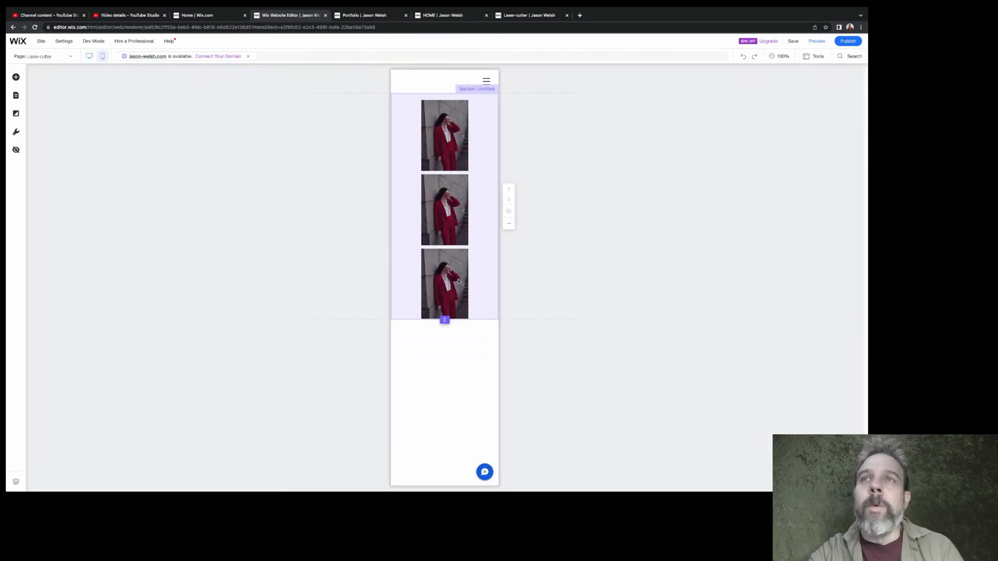
pyautogui.click(89, 56)
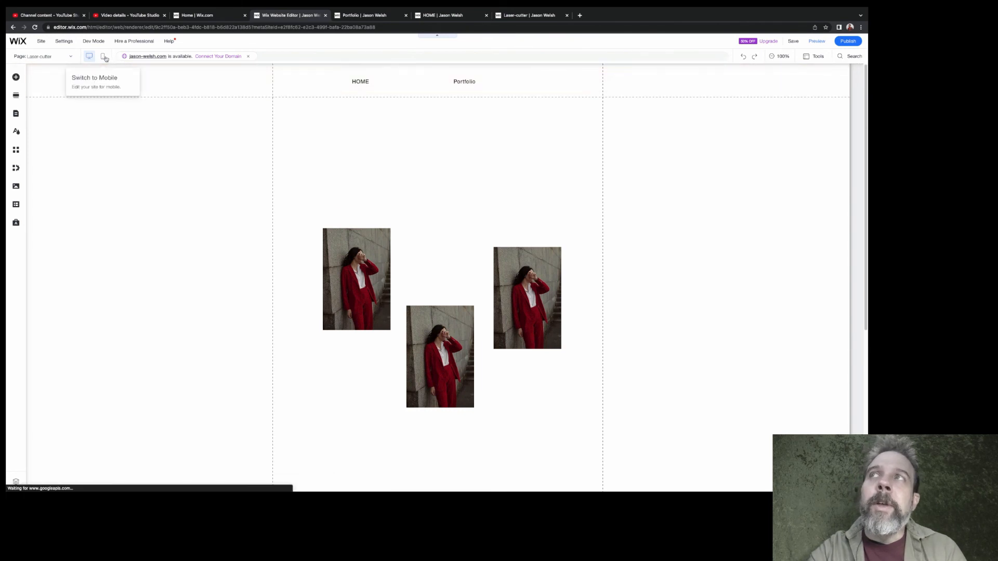
# In the mobile layout, extend the section's height and space the three stacked images farther apart
pyautogui.click(103, 58)
pyautogui.moveTo(451, 302); pyautogui.dragTo(435, 406)
pyautogui.moveTo(451, 309); pyautogui.dragTo(453, 418)
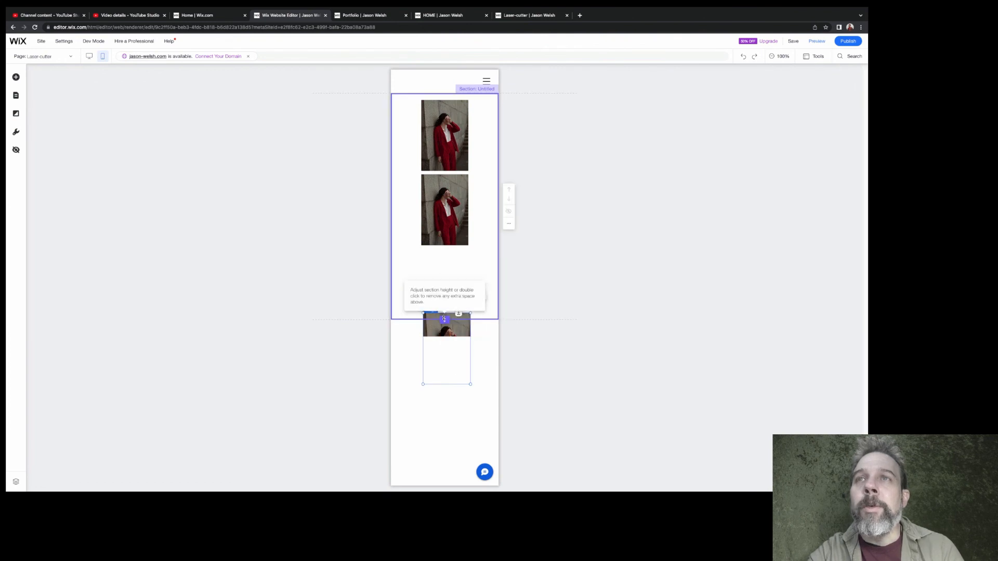
pyautogui.moveTo(444, 320); pyautogui.dragTo(444, 439)
pyautogui.moveTo(447, 223); pyautogui.dragTo(449, 251)
pyautogui.moveTo(452, 140); pyautogui.dragTo(452, 140)
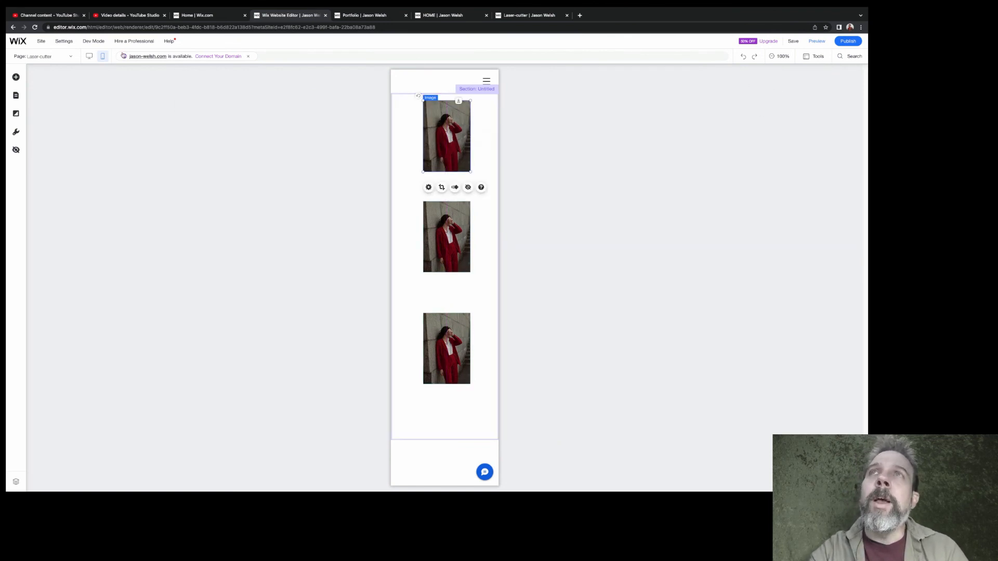
# Save the mobile layout changes and compare the desktop and mobile versions of the page
pyautogui.click(793, 44)
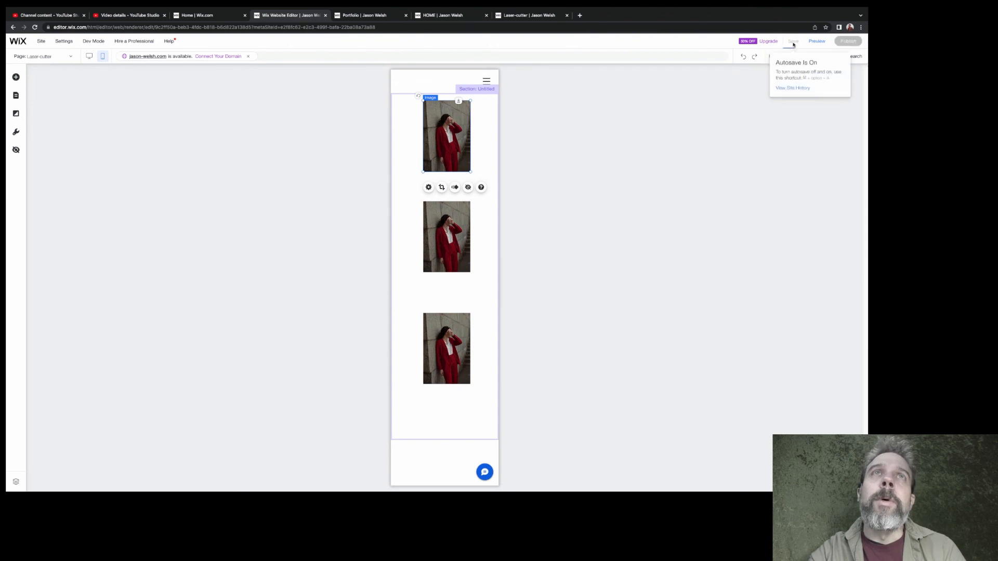
pyautogui.click(530, 328)
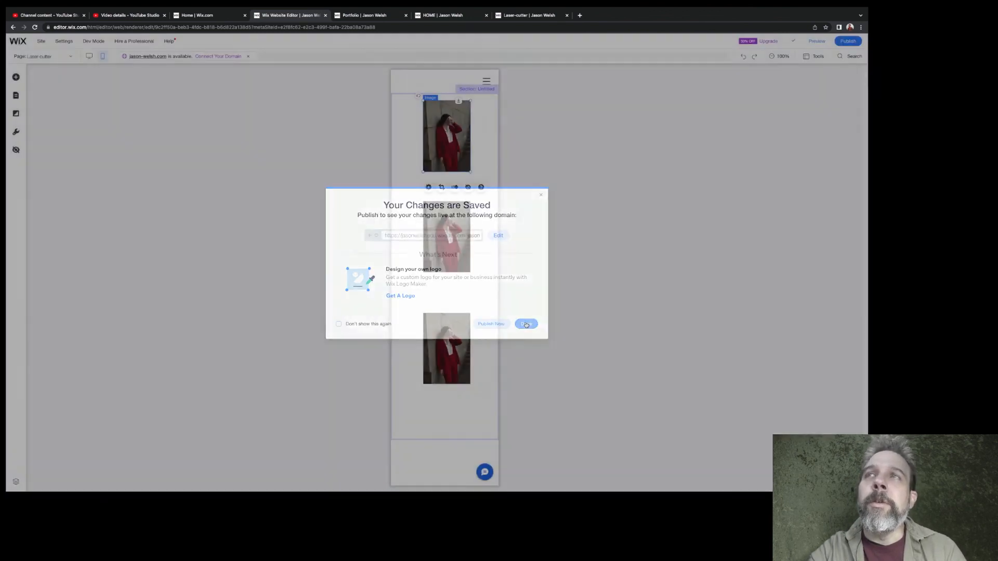
pyautogui.click(90, 58)
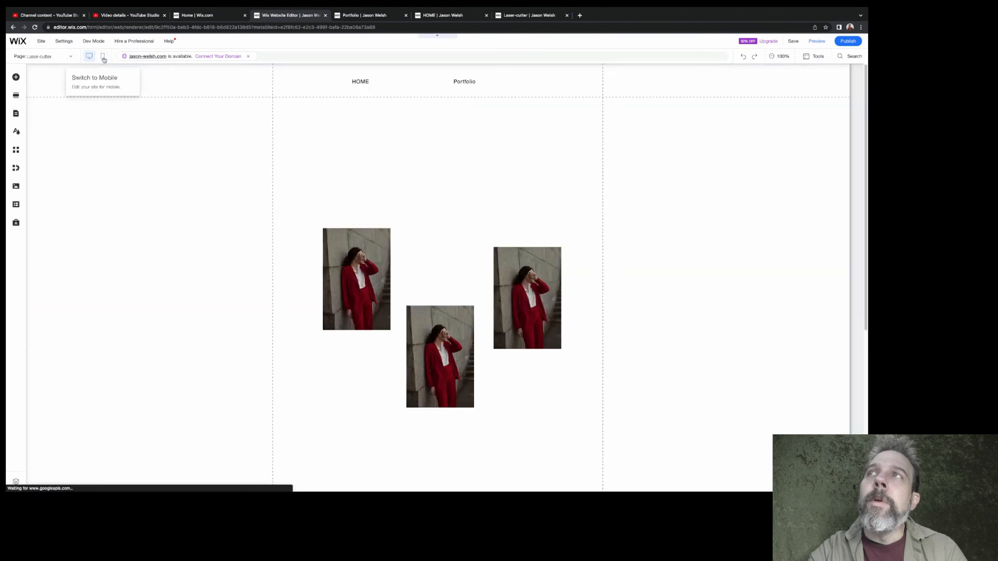
pyautogui.click(103, 57)
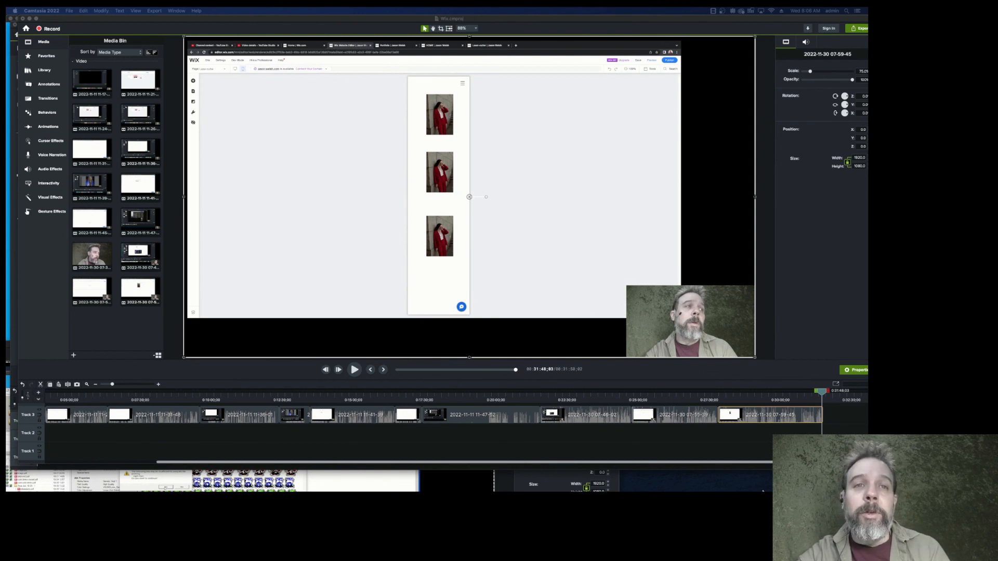
pyautogui.moveTo(764, 488)
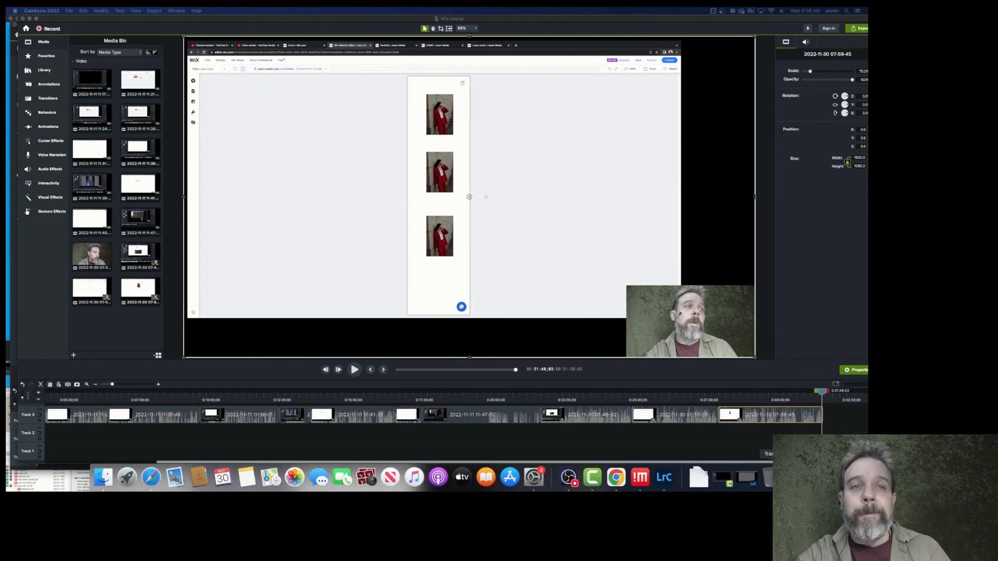